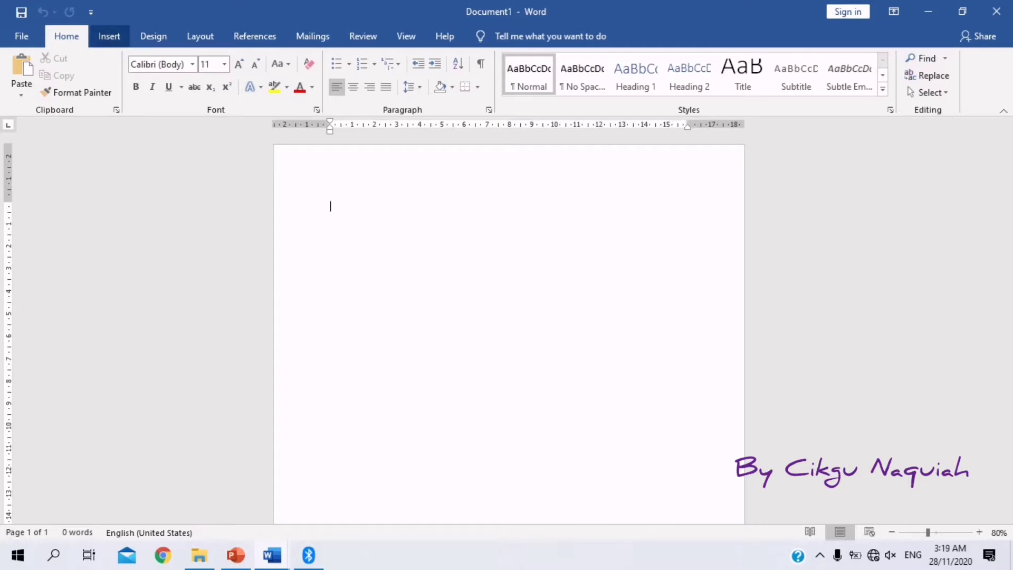
Draw a rectangle about 19 cm wide and 3.96 cm high near the page's top, starting at its left edge.
click(109, 36)
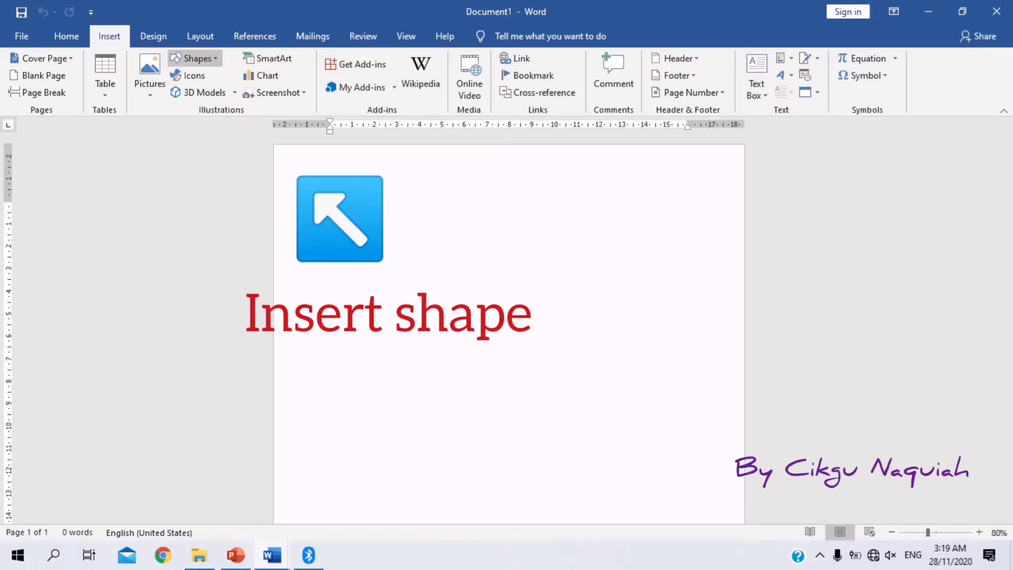
click(196, 58)
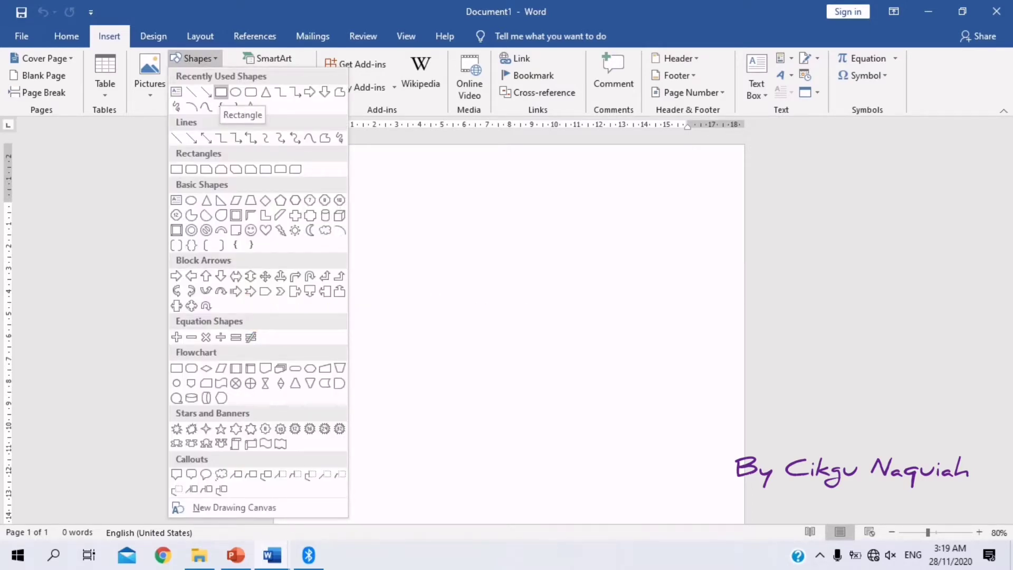
click(221, 92)
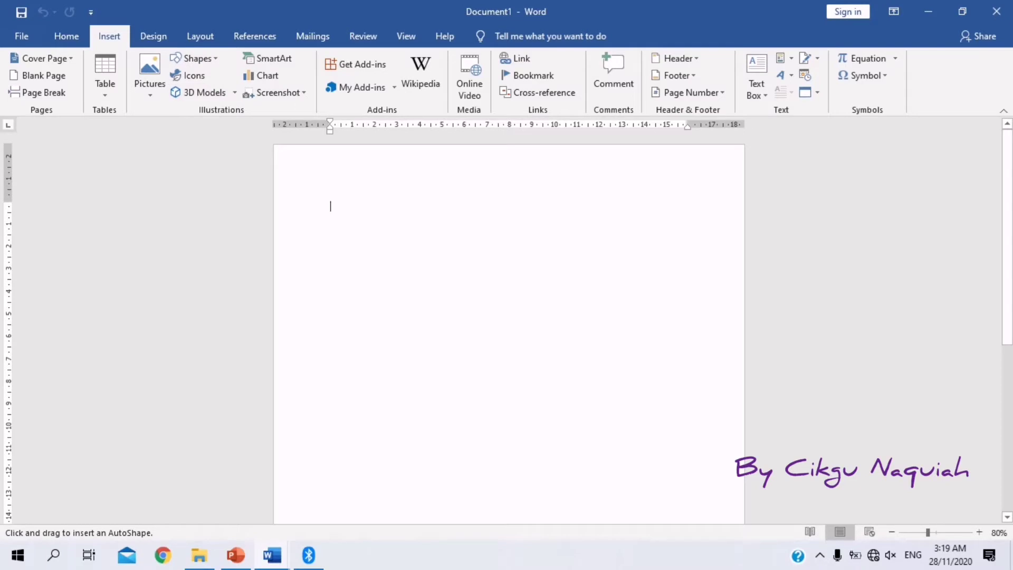
drag(315, 181, 700, 271)
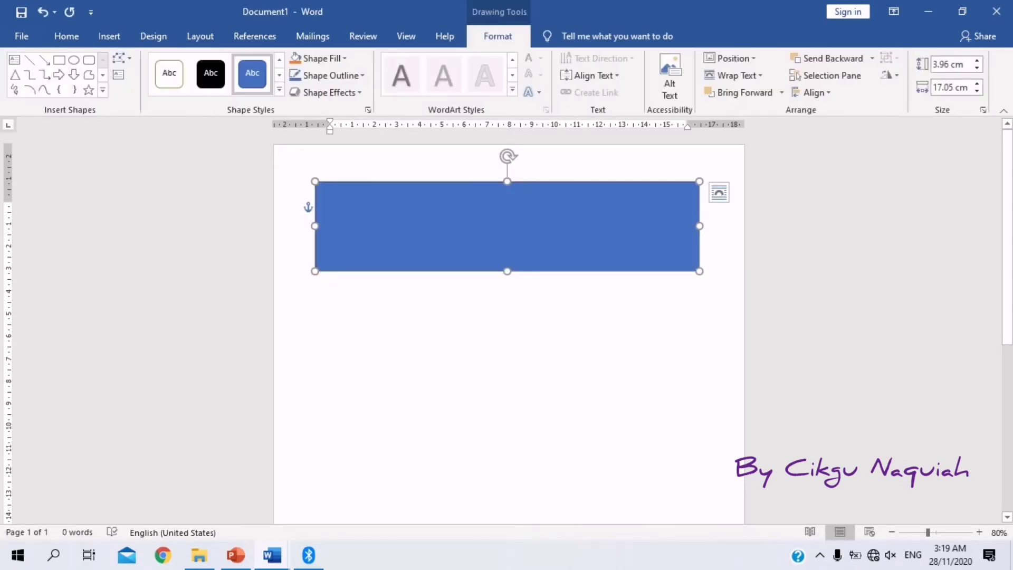
drag(507, 225, 466, 201)
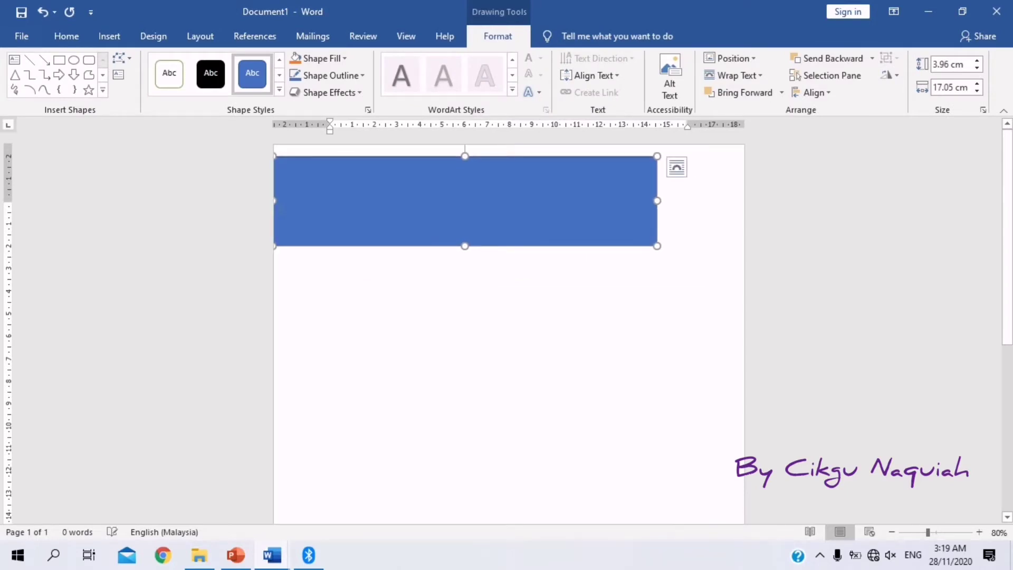
drag(657, 201, 701, 201)
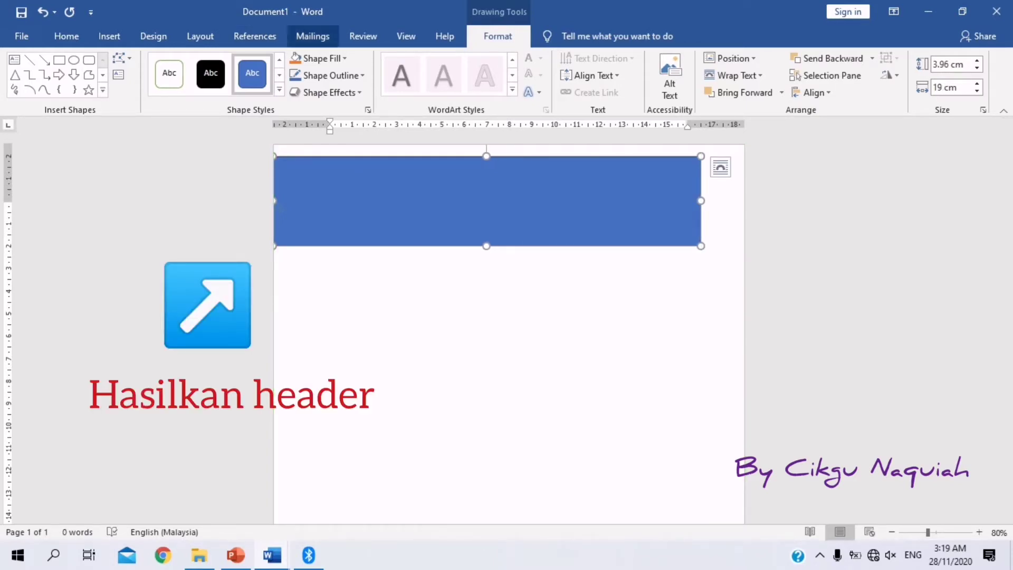
Fill the header rectangle with the light gray theme color and remove its outline.
click(295, 58)
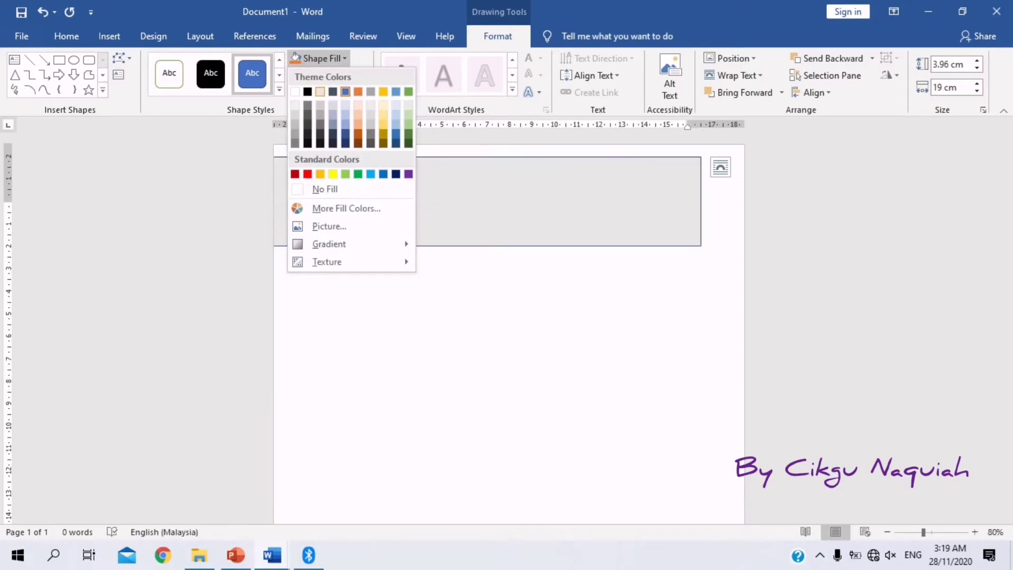
click(320, 92)
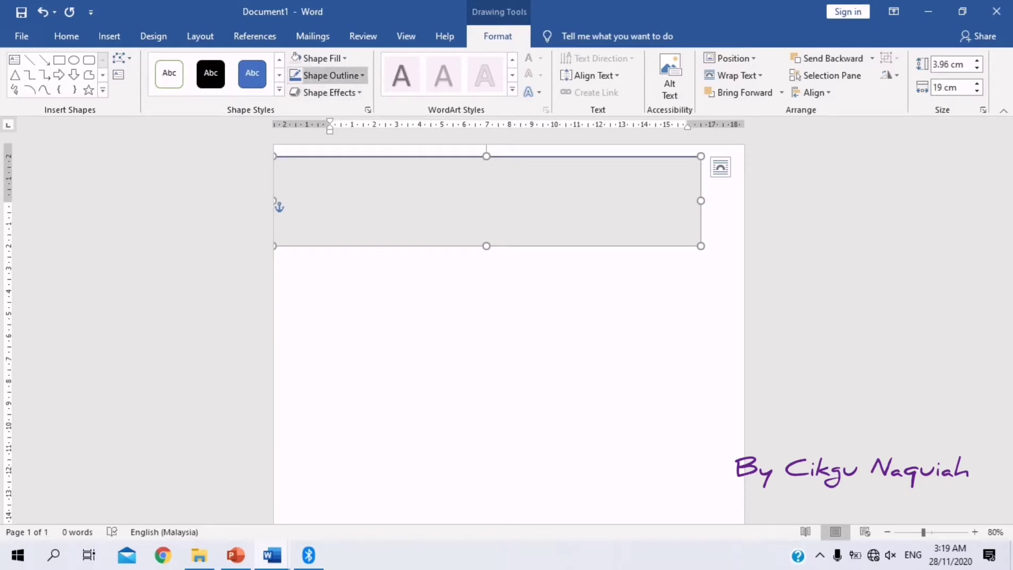
click(331, 75)
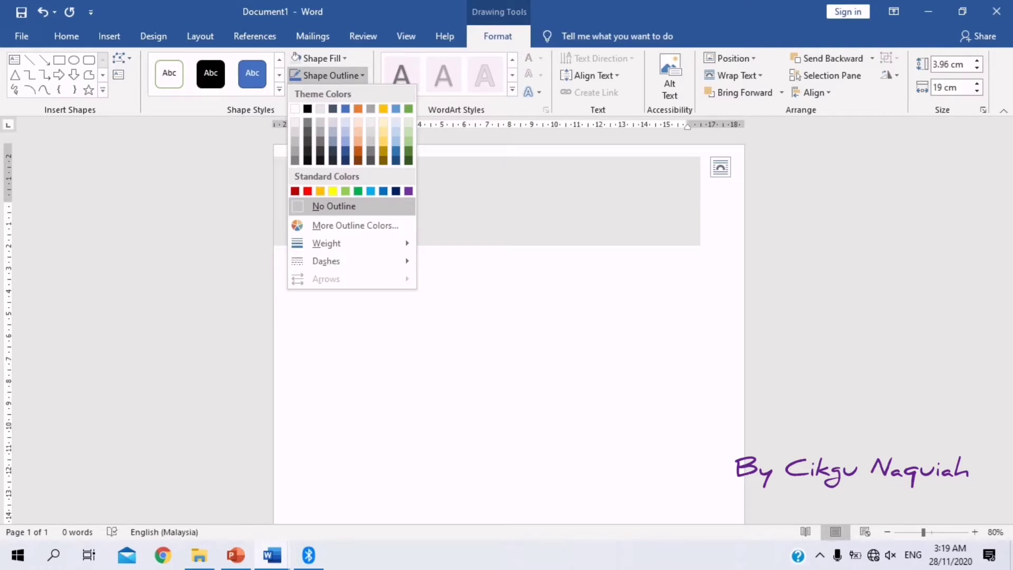
click(334, 205)
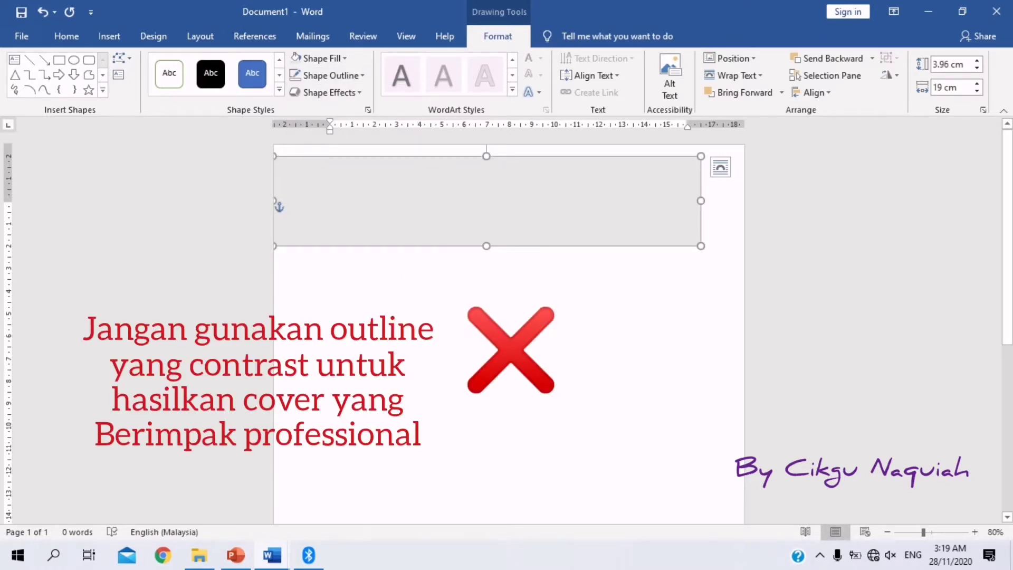
click(422, 316)
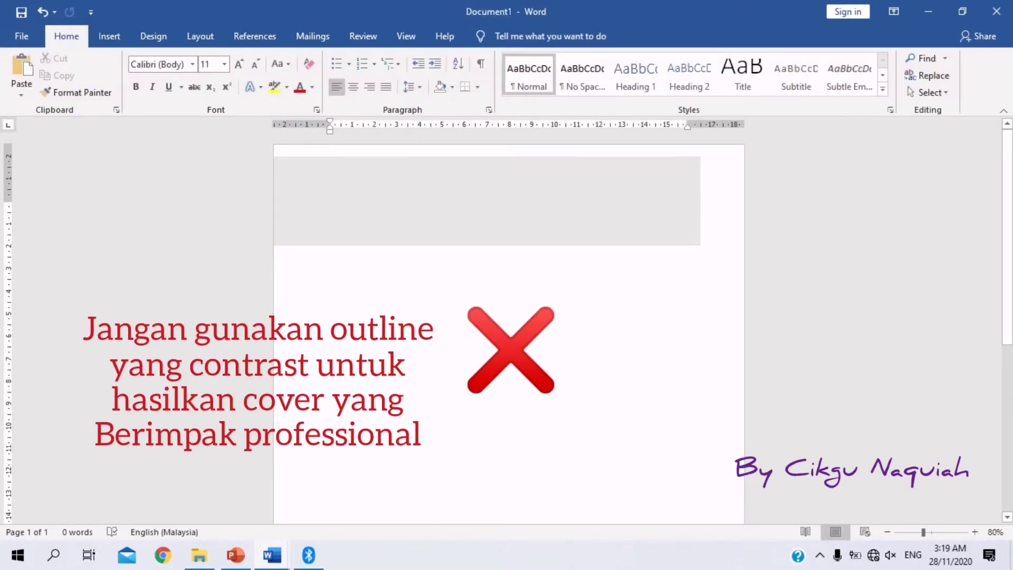
Duplicate the gray header rectangle on the same page.
click(475, 206)
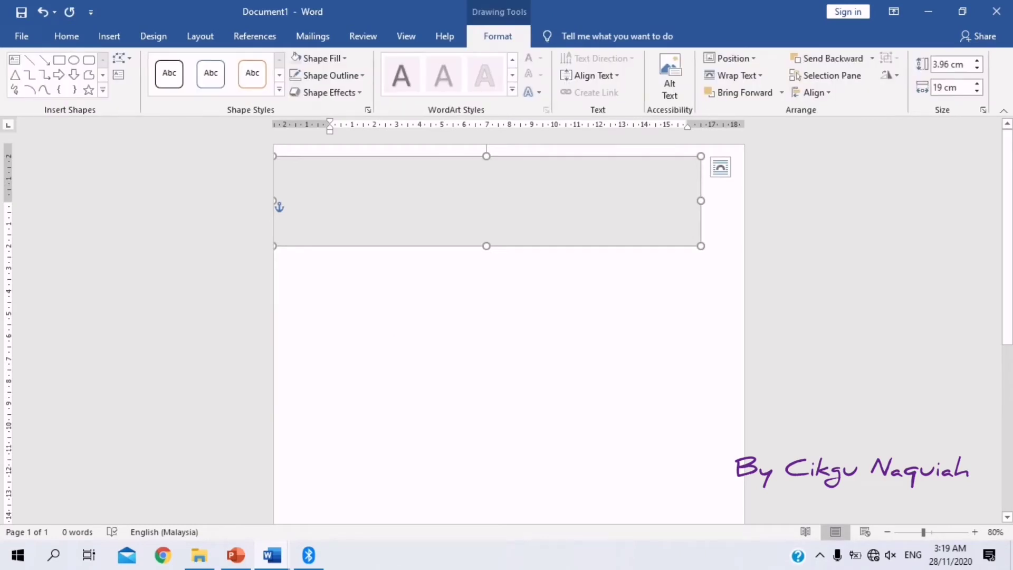
click(721, 167)
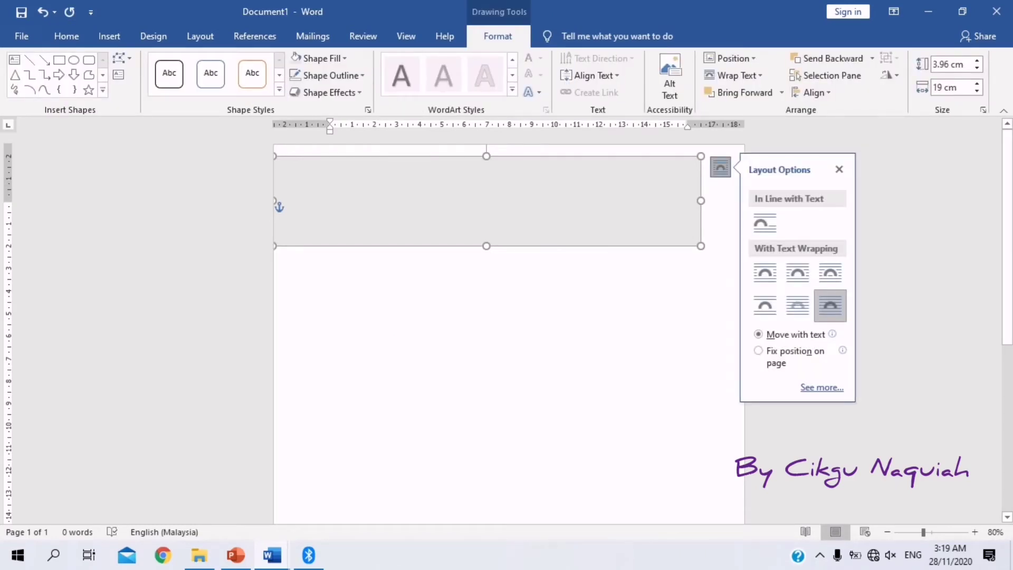
right_click(443, 211)
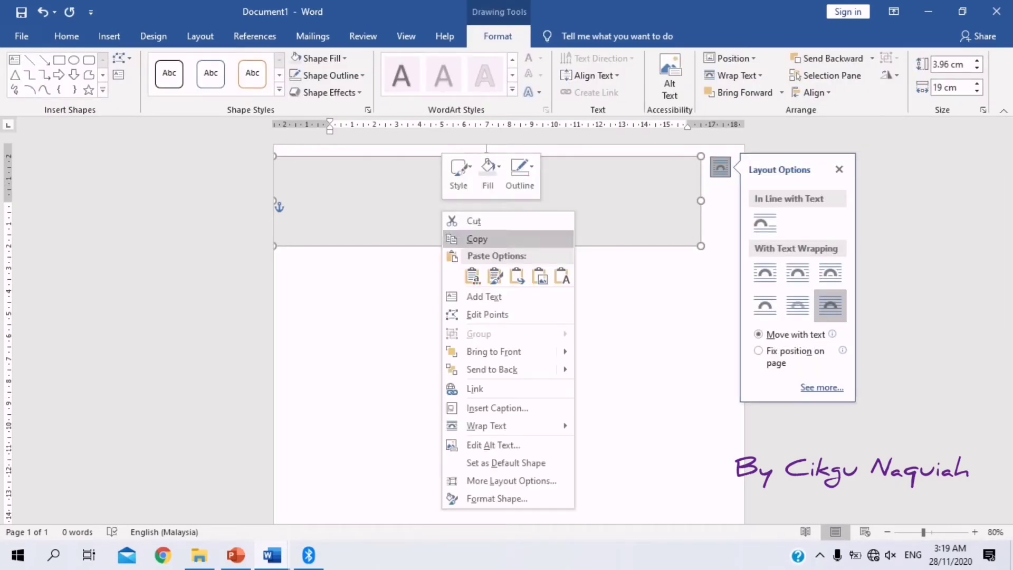
click(477, 238)
click(475, 322)
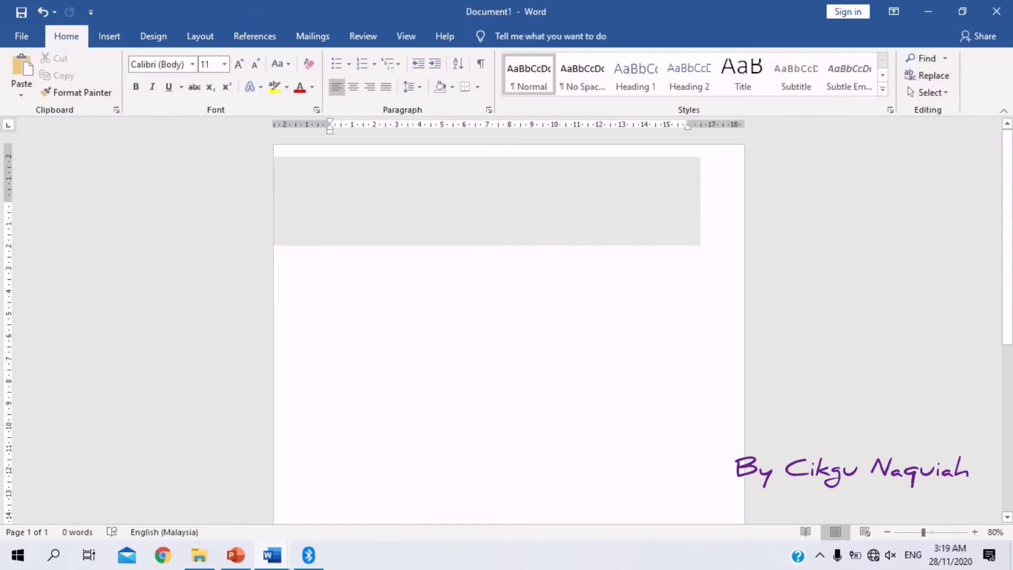
key(ctrl+v)
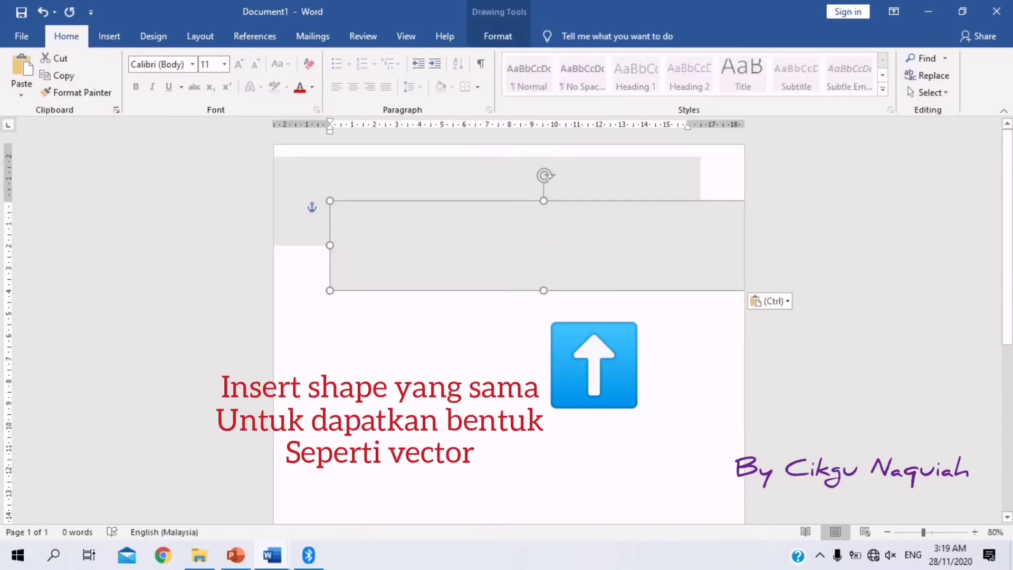
drag(528, 246, 492, 236)
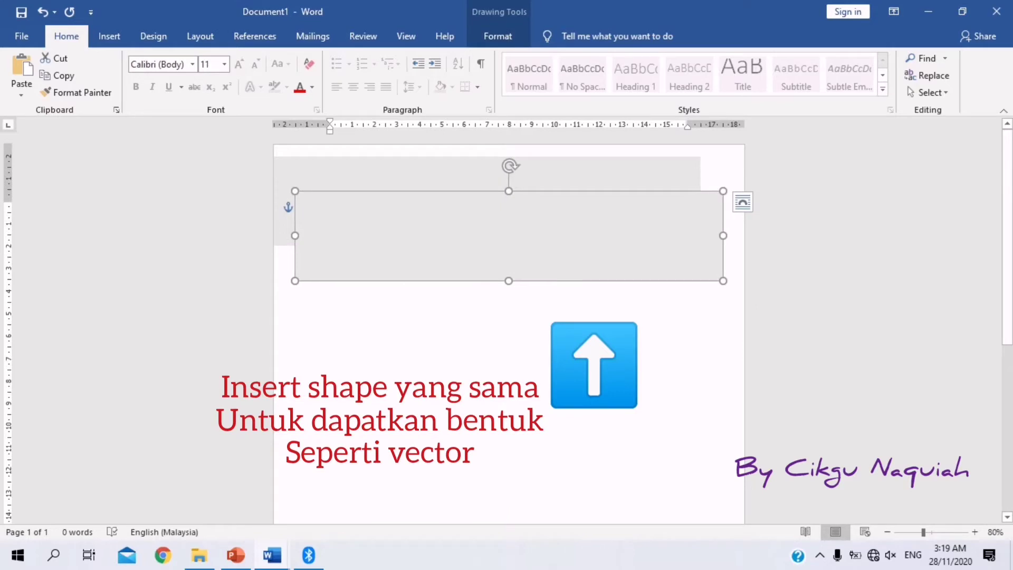
drag(724, 280, 730, 241)
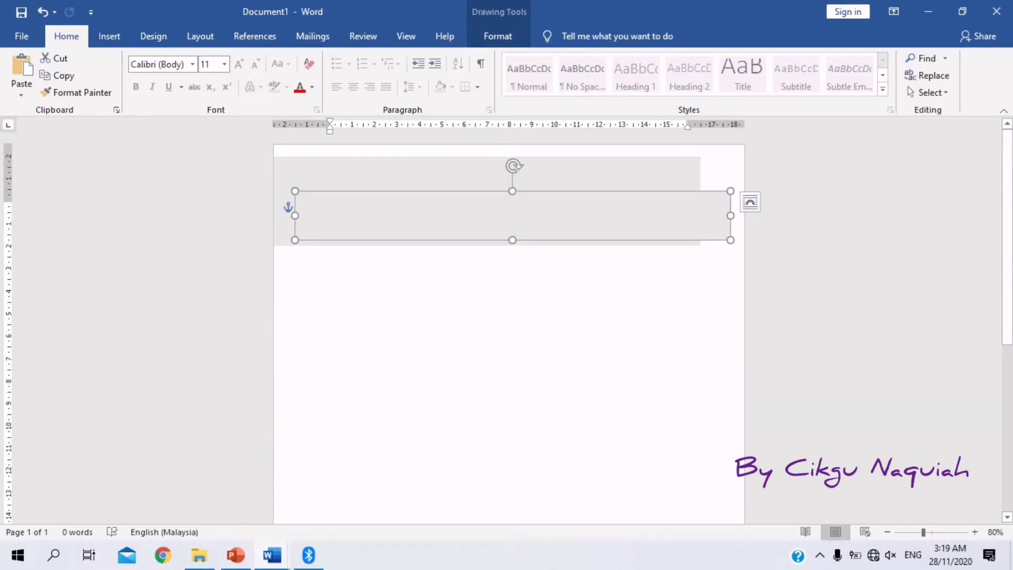
key(ctrl+z)
key(ctrl+y)
key(ctrl+z)
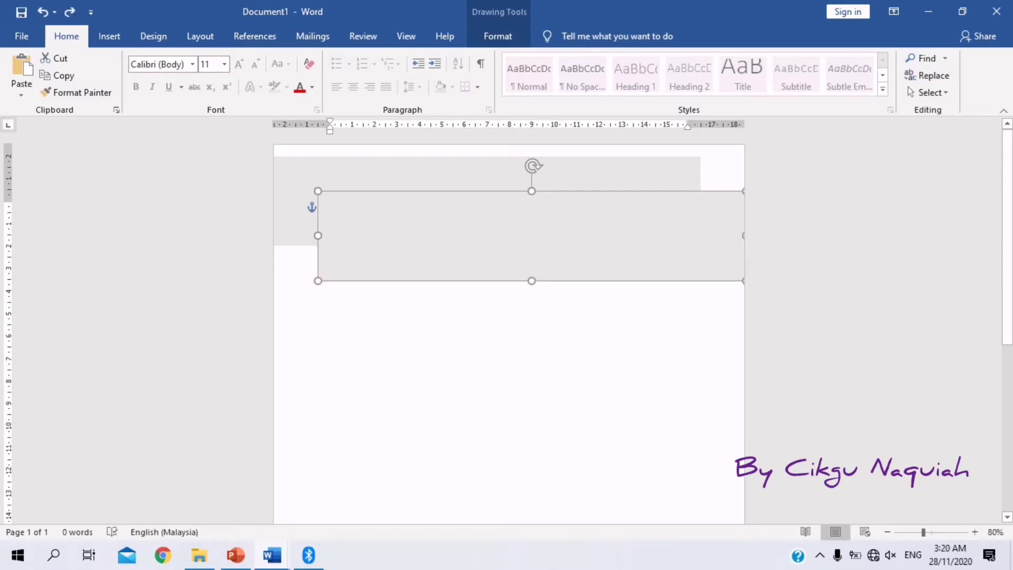
Place the copied rectangle slightly below and to the right of the original and fill it with the lightest theme blue.
click(497, 36)
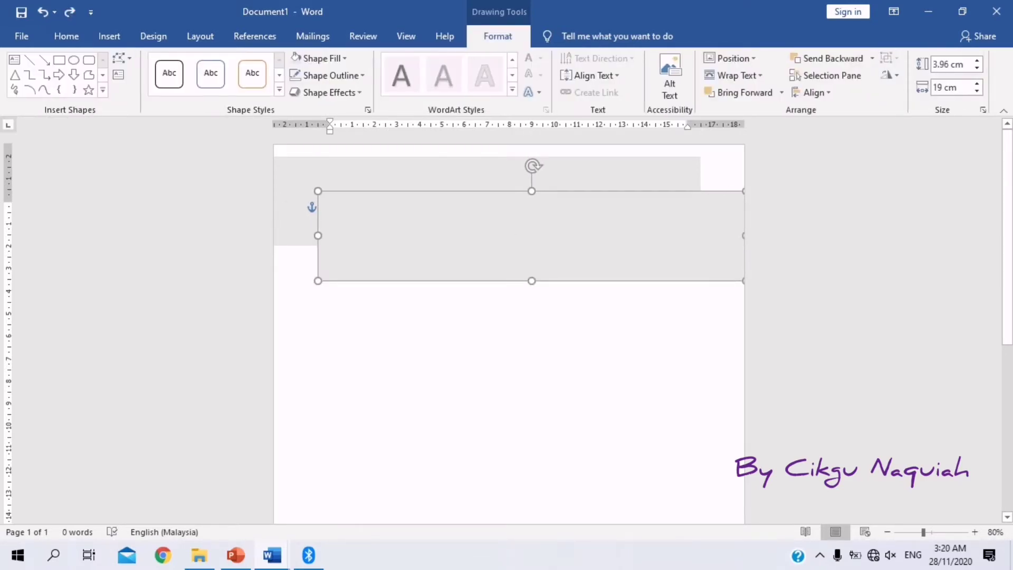
drag(531, 236, 503, 216)
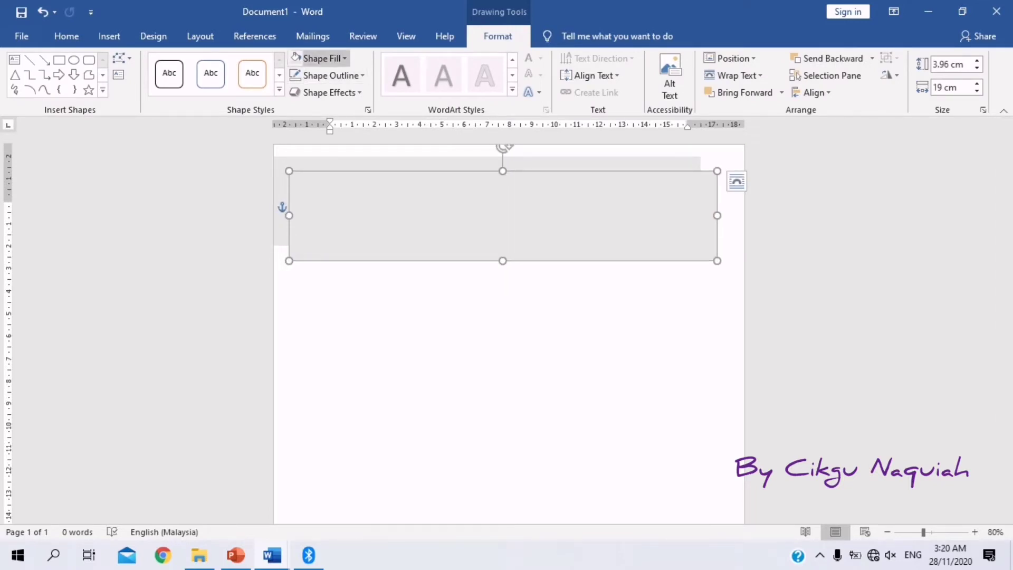
click(295, 57)
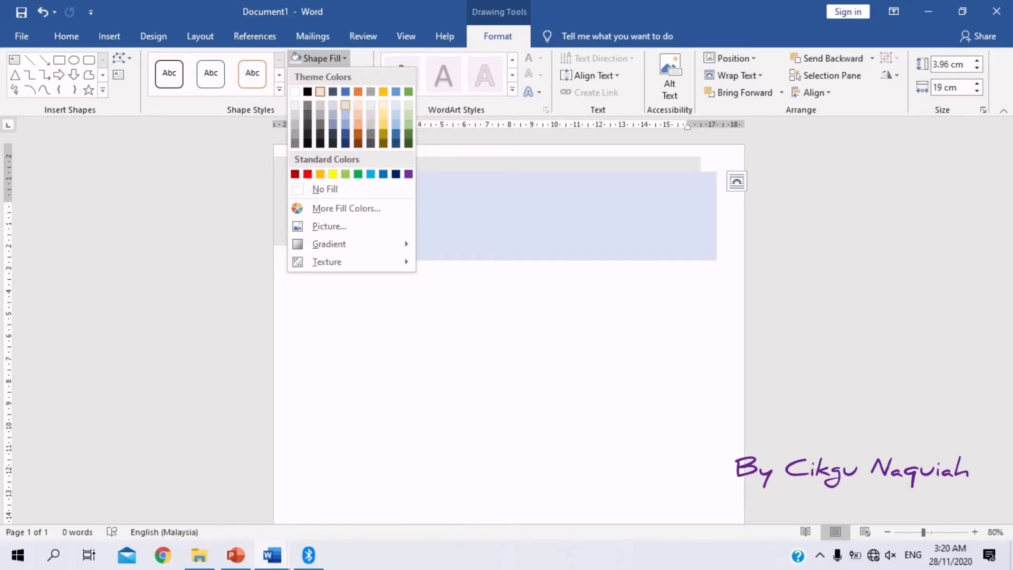
click(345, 105)
key(Escape)
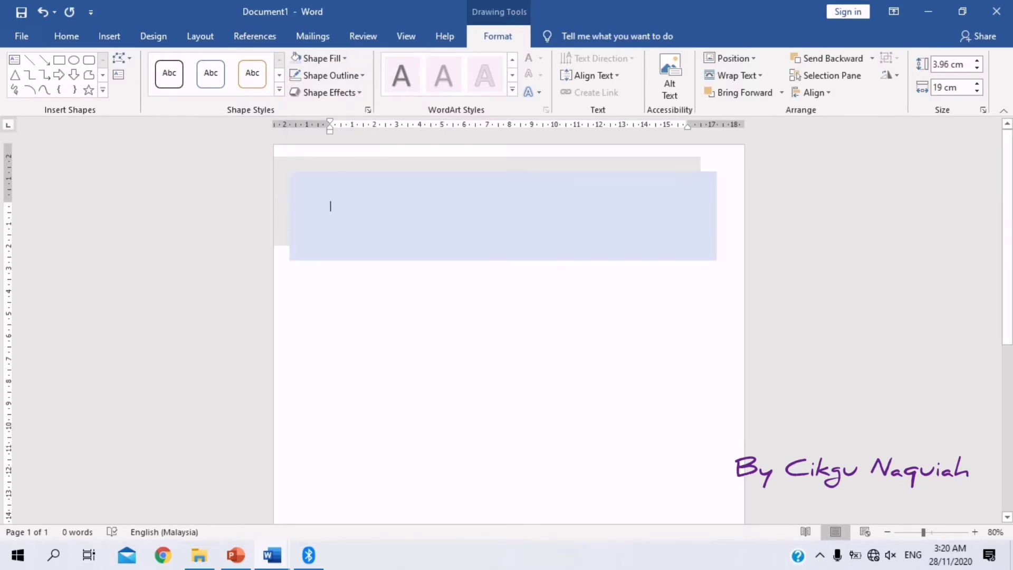
Change the front rectangle's fill to the second-lightest theme blue and nudge it slightly up and left.
click(491, 215)
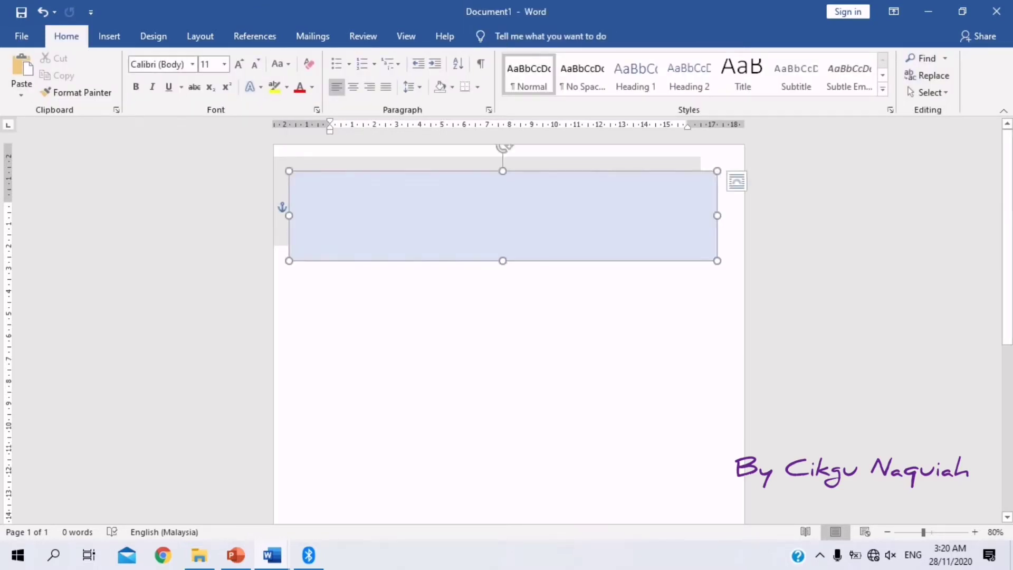
click(317, 58)
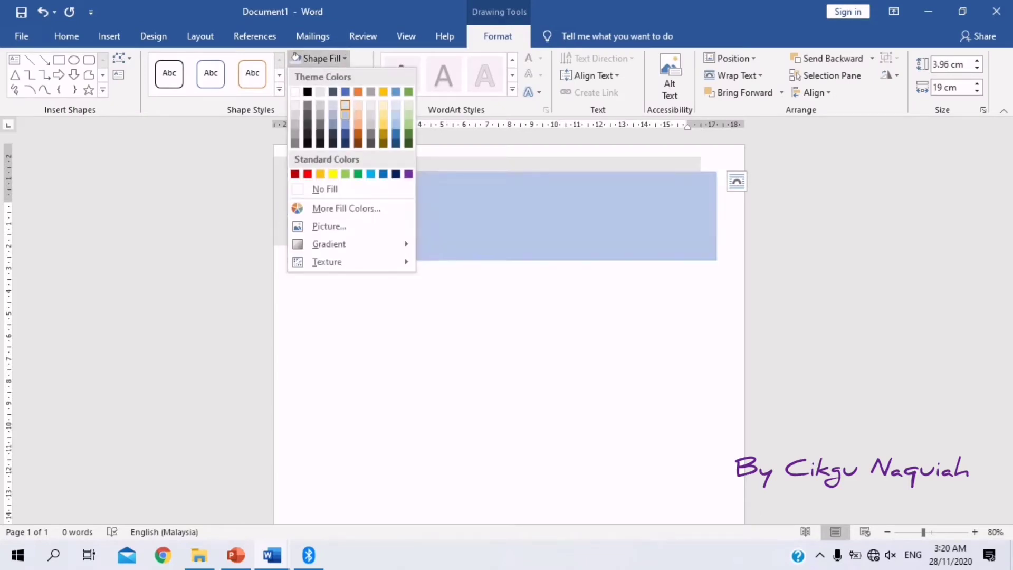
click(345, 105)
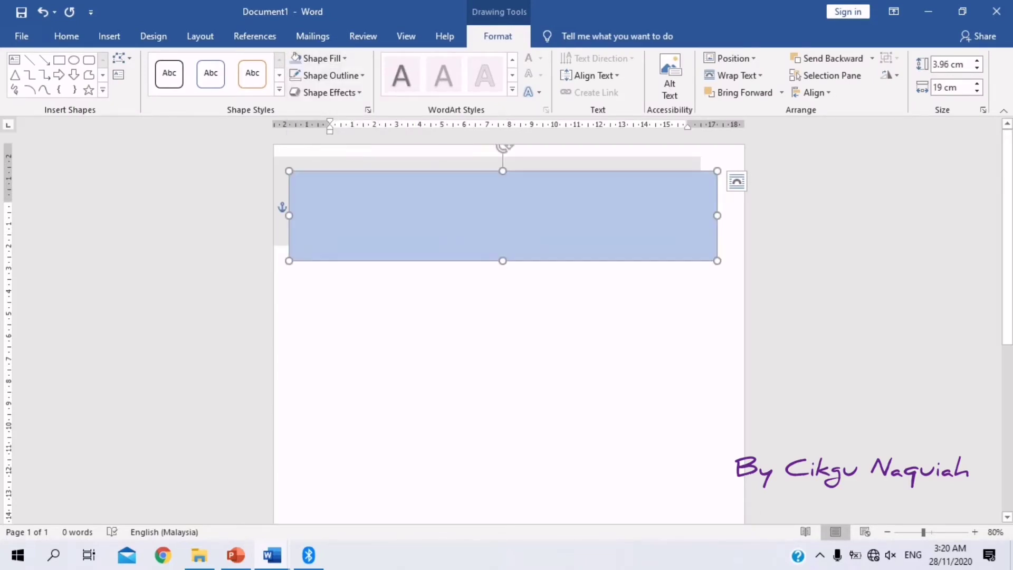
click(330, 206)
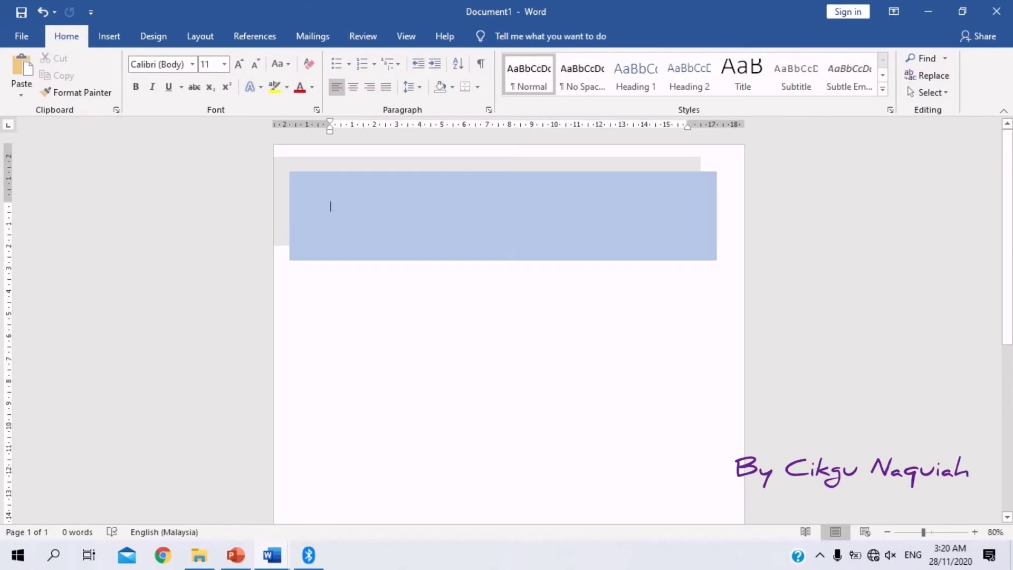
click(331, 205)
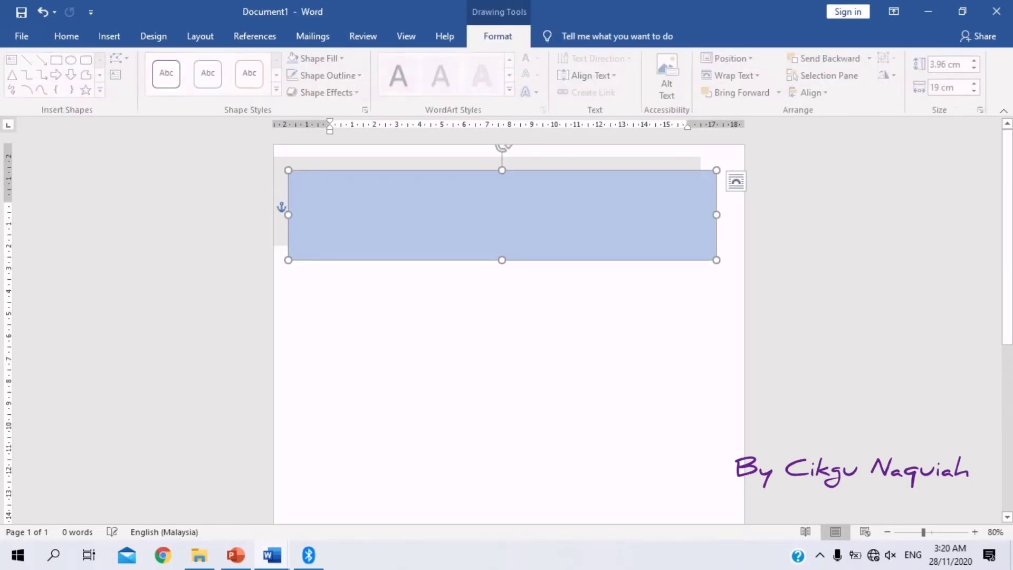
click(330, 206)
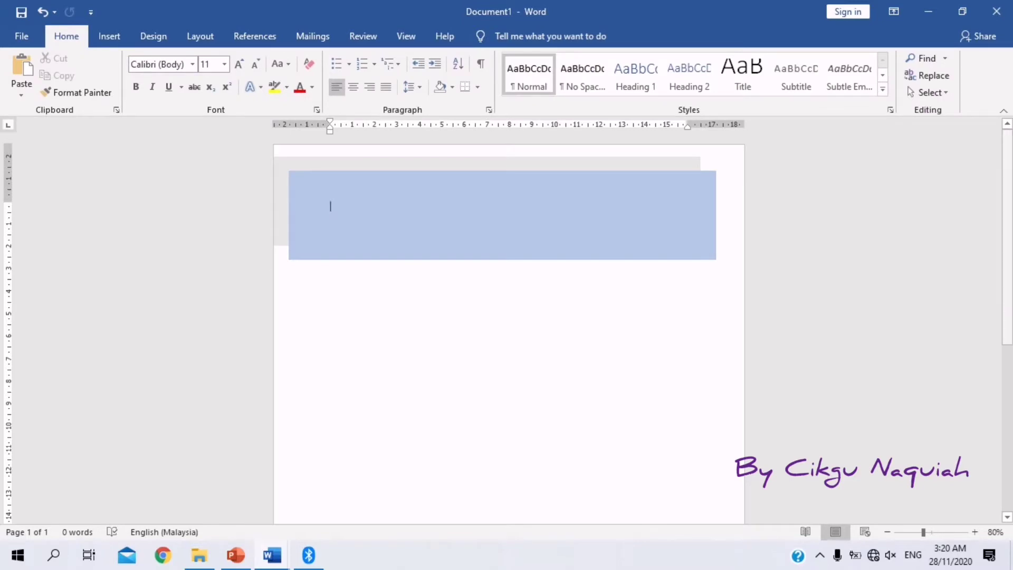
Group the gray and blue header rectangles into a single object.
scroll(509, 316, down, 1)
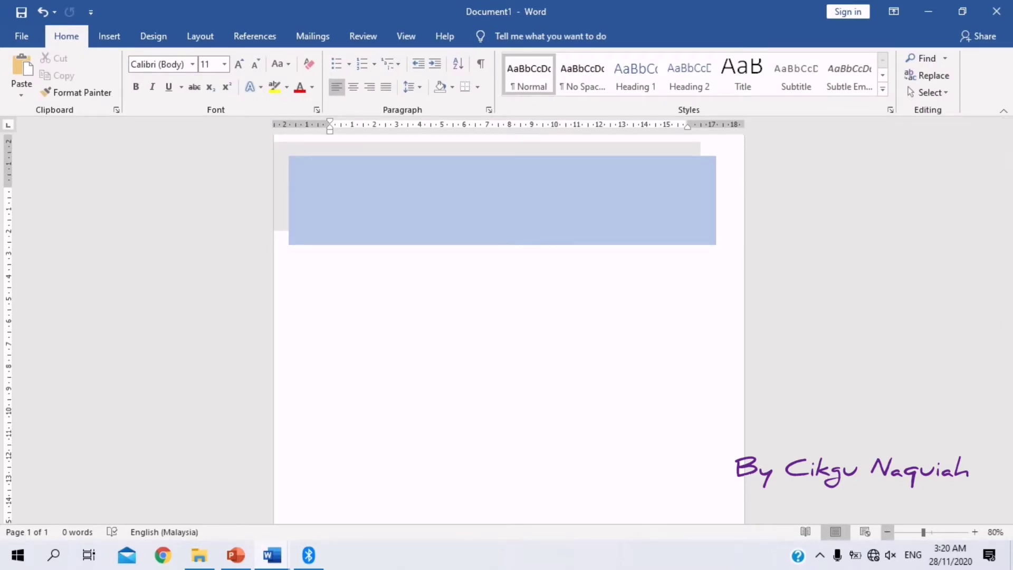
scroll(509, 316, down, 3)
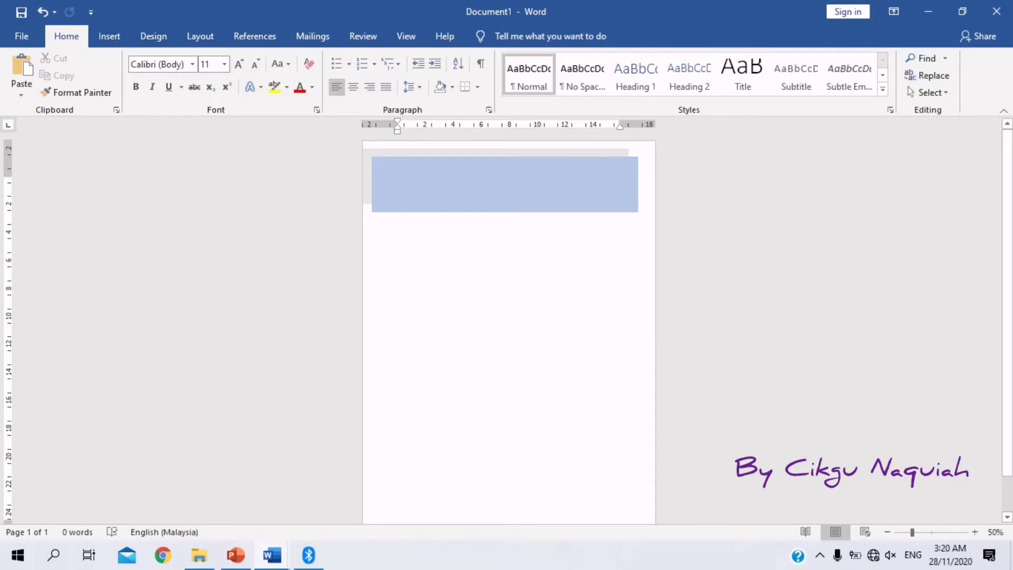
click(505, 185)
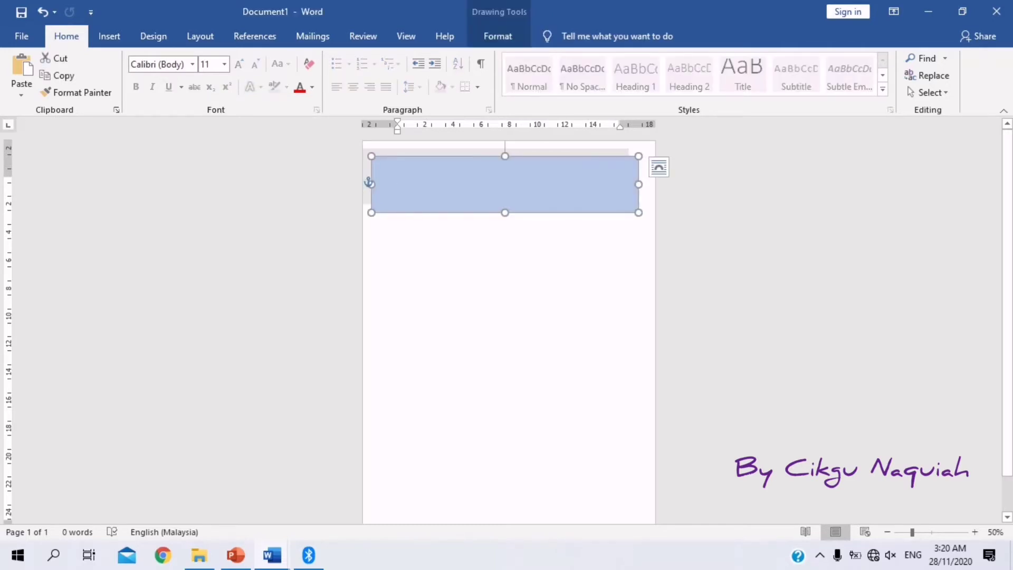
ctrl+click(495, 151)
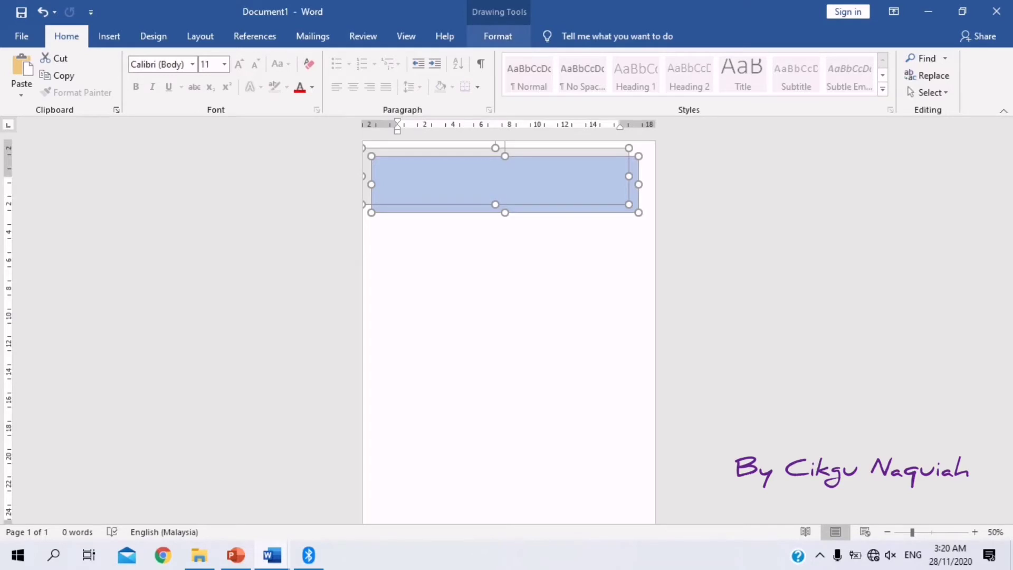
click(498, 35)
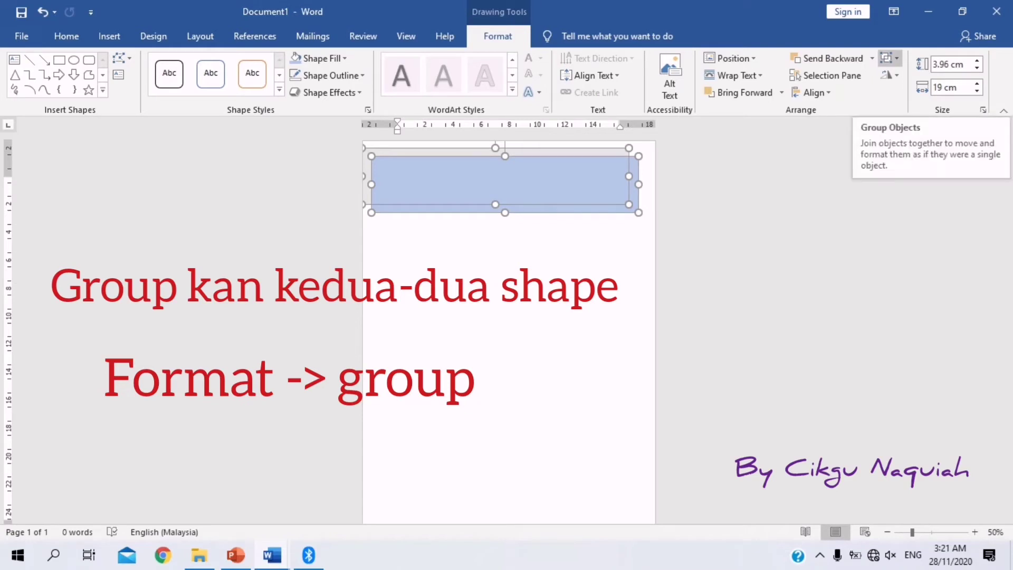
click(890, 58)
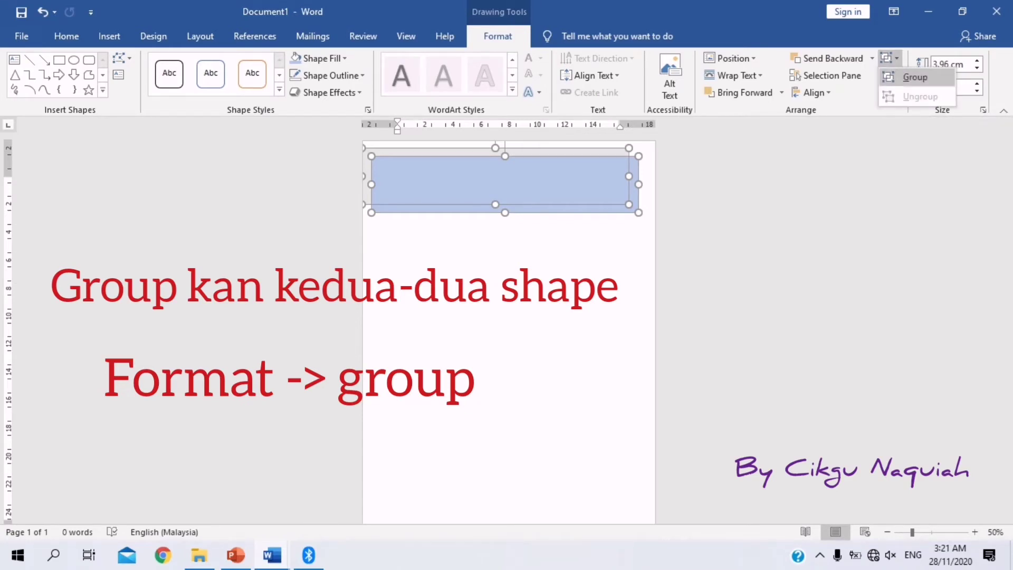
click(915, 77)
key(Escape)
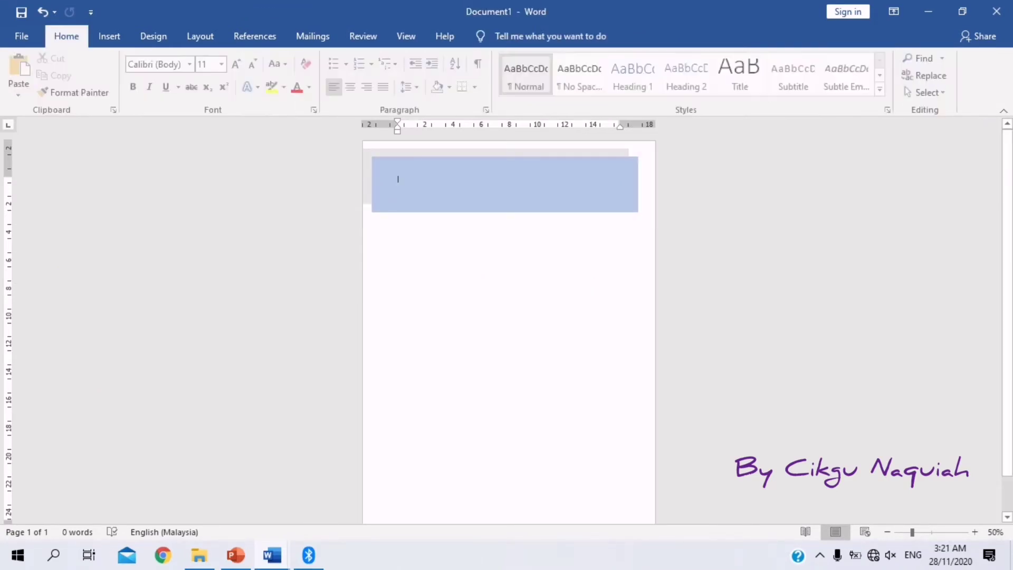
Duplicate the header group and move the copy down to the bottom of the page.
click(397, 179)
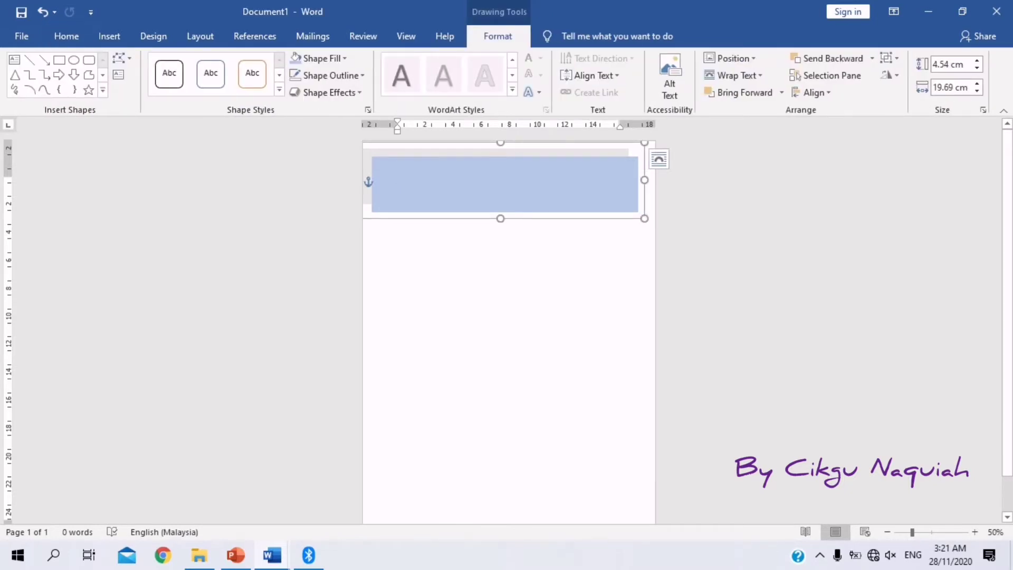
key(Escape)
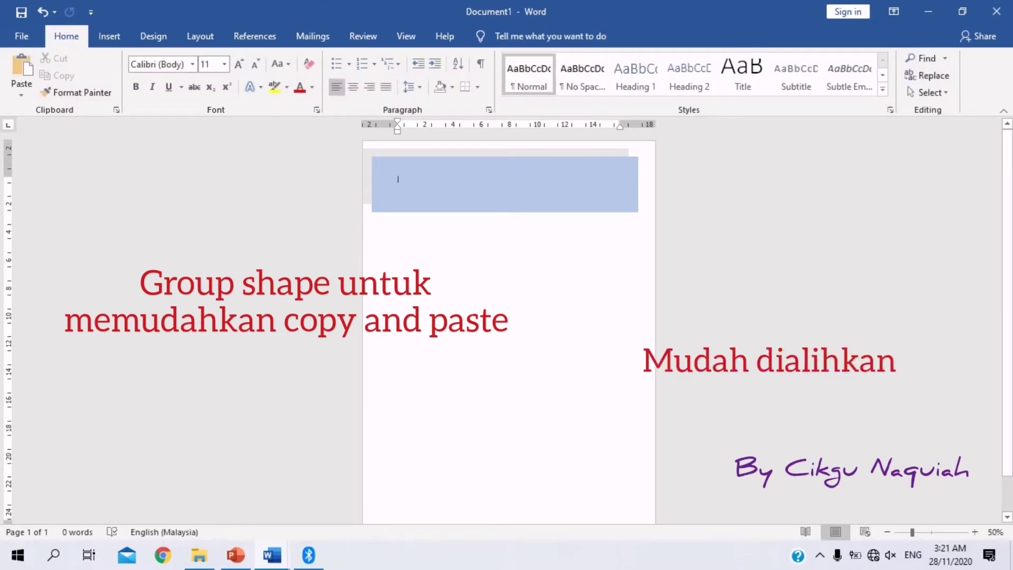
key(ctrl+v)
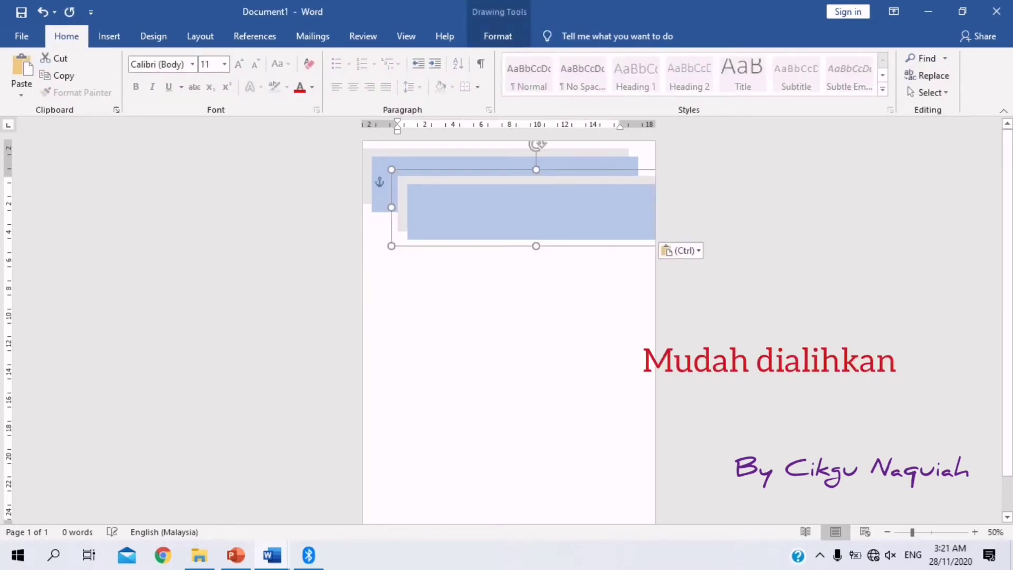
drag(527, 211, 511, 277)
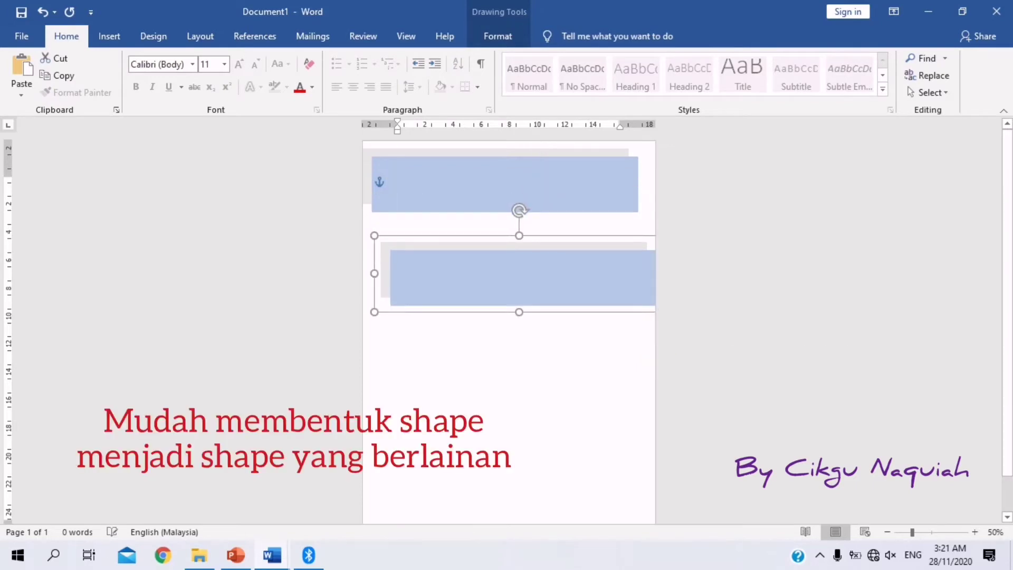
scroll(511, 277, down, 2)
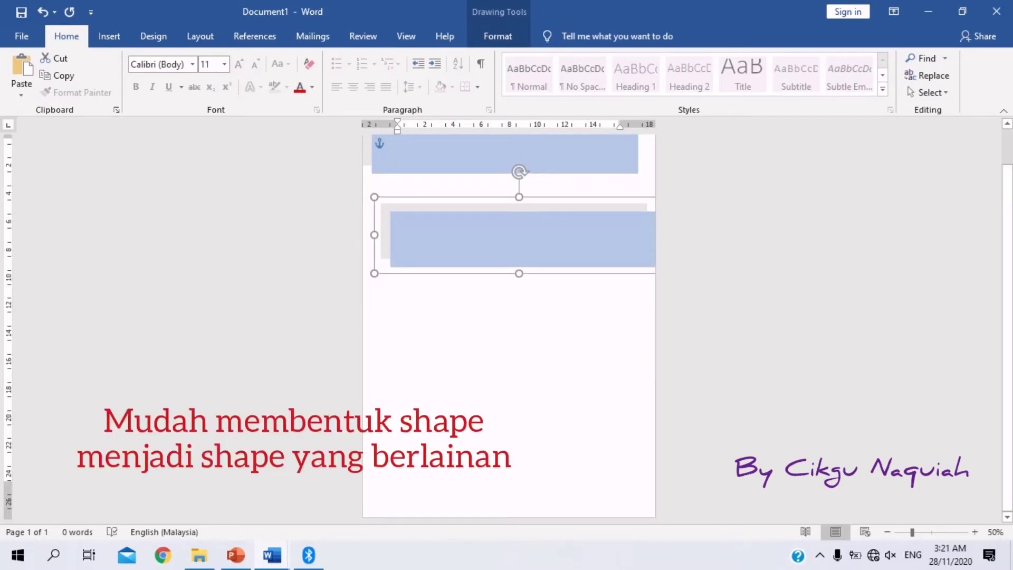
drag(510, 238, 493, 487)
mouse_move(1007, 338)
mouse_down()
mouse_move(1007, 302)
mouse_move(1007, 338)
mouse_up()
drag(500, 487, 519, 486)
drag(1007, 337, 1007, 302)
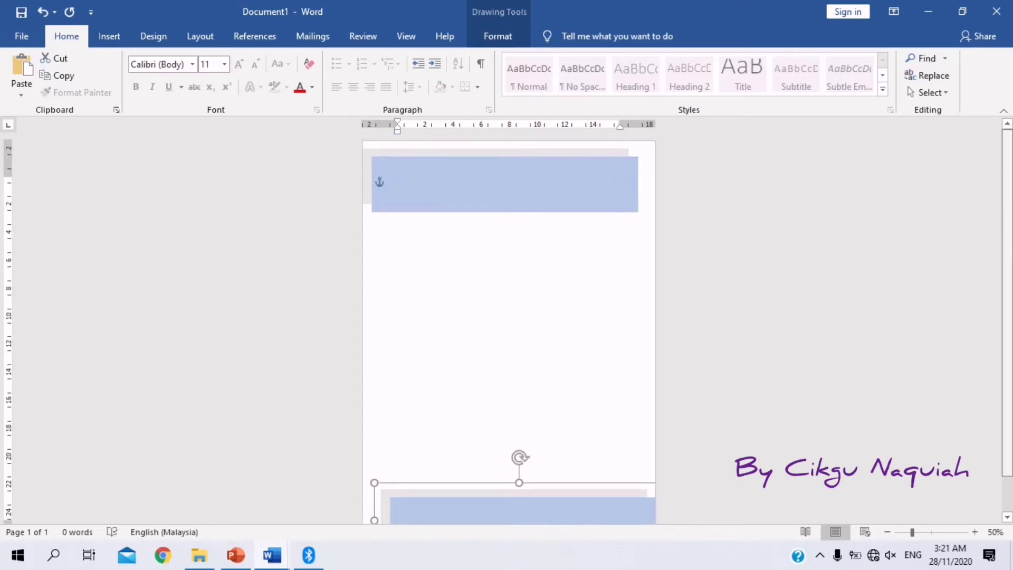
Reduce the height of the copied group to form a thin footer band along the bottom edge of the page.
scroll(508, 316, down, 2)
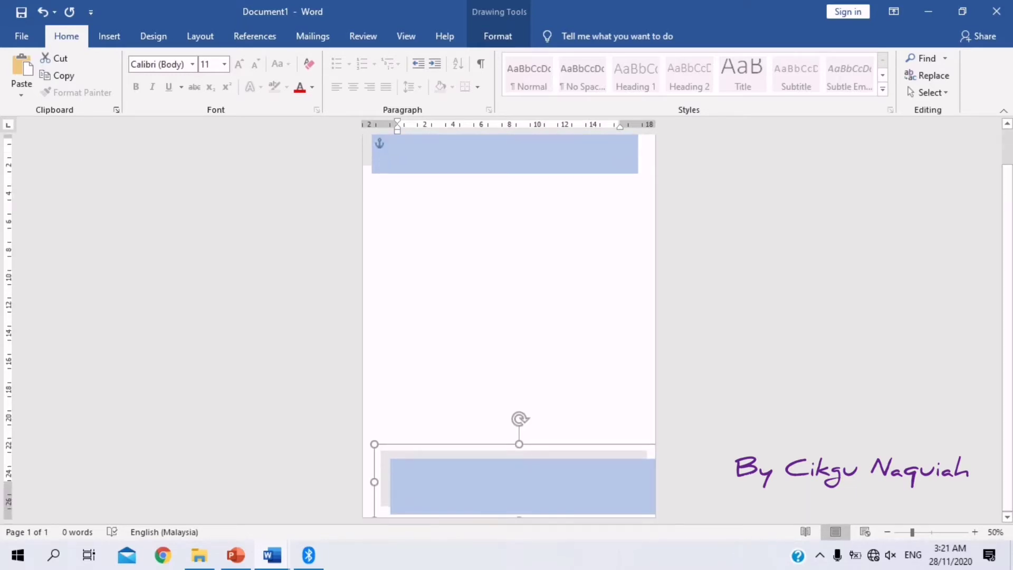
drag(520, 482, 519, 448)
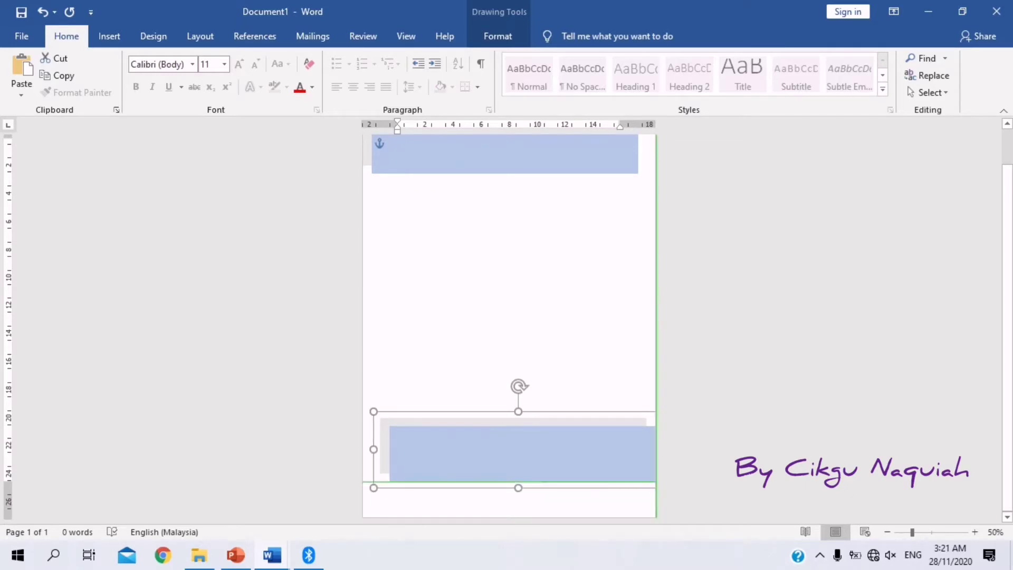
drag(519, 412, 519, 490)
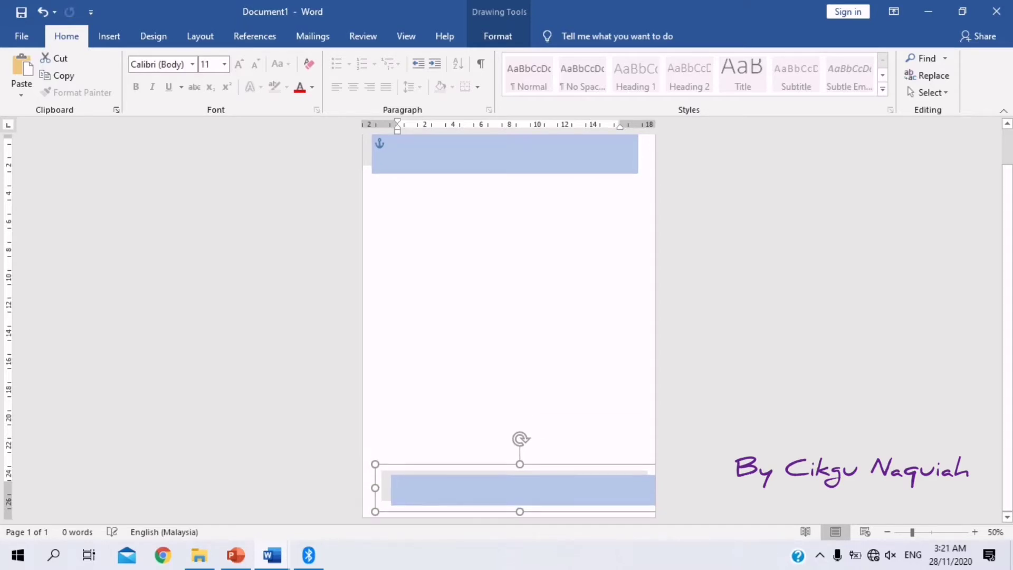
click(509, 317)
drag(1008, 317, 1007, 280)
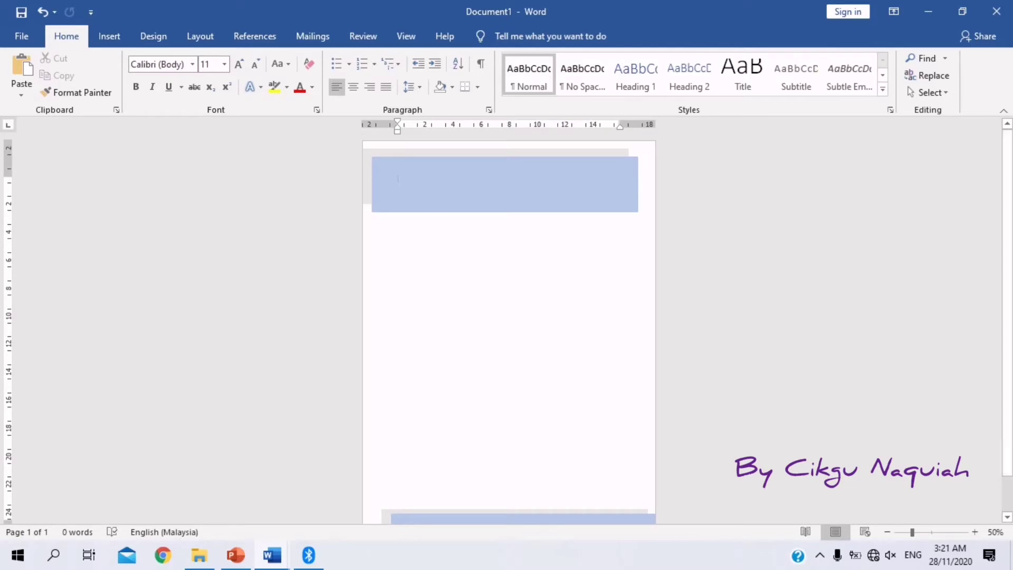
Insert a circle about 5.34 cm high and 5.77 cm wide and place it over the right end of the header.
drag(912, 533, 924, 533)
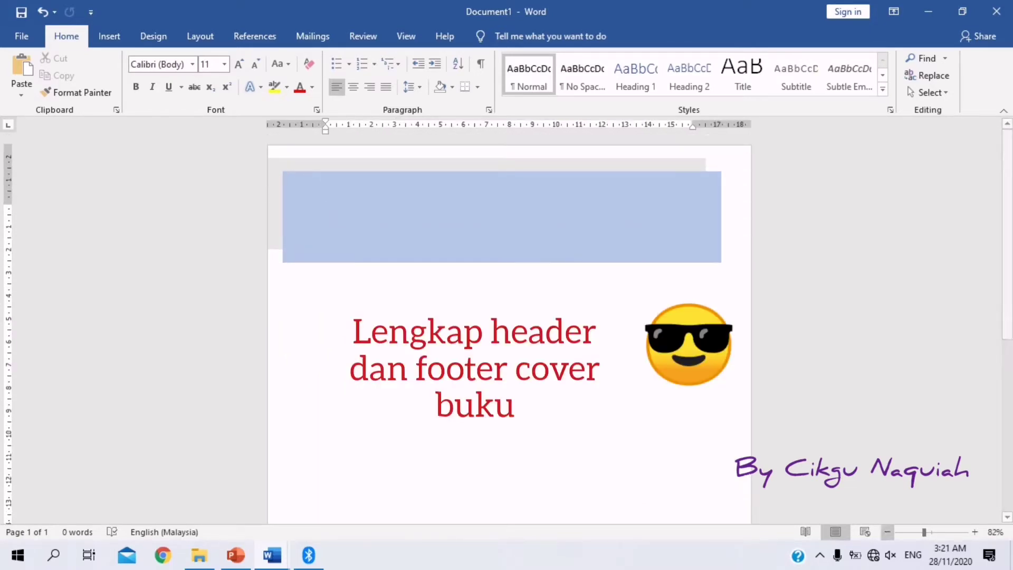
click(887, 532)
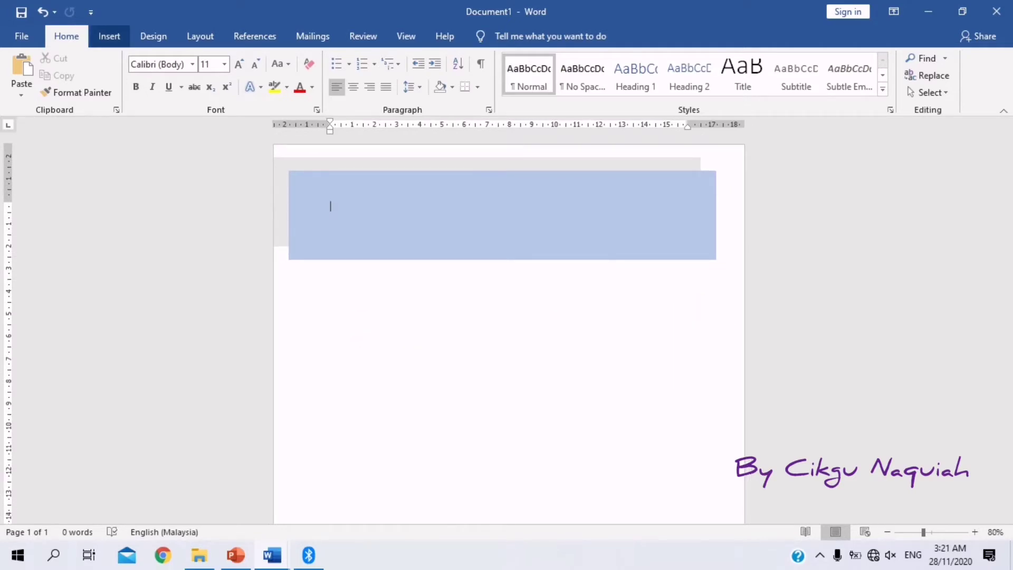
click(109, 36)
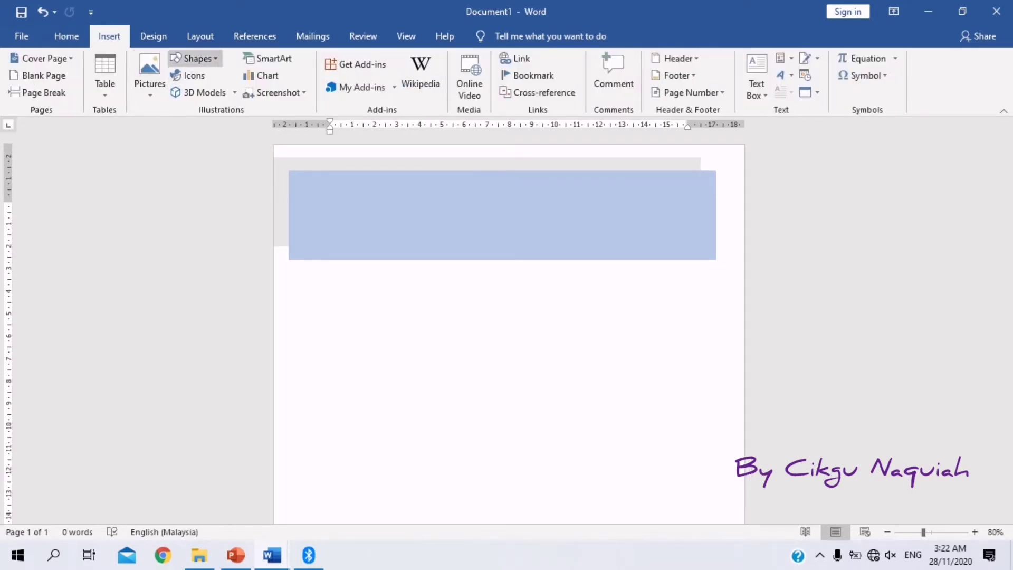
click(194, 58)
click(235, 91)
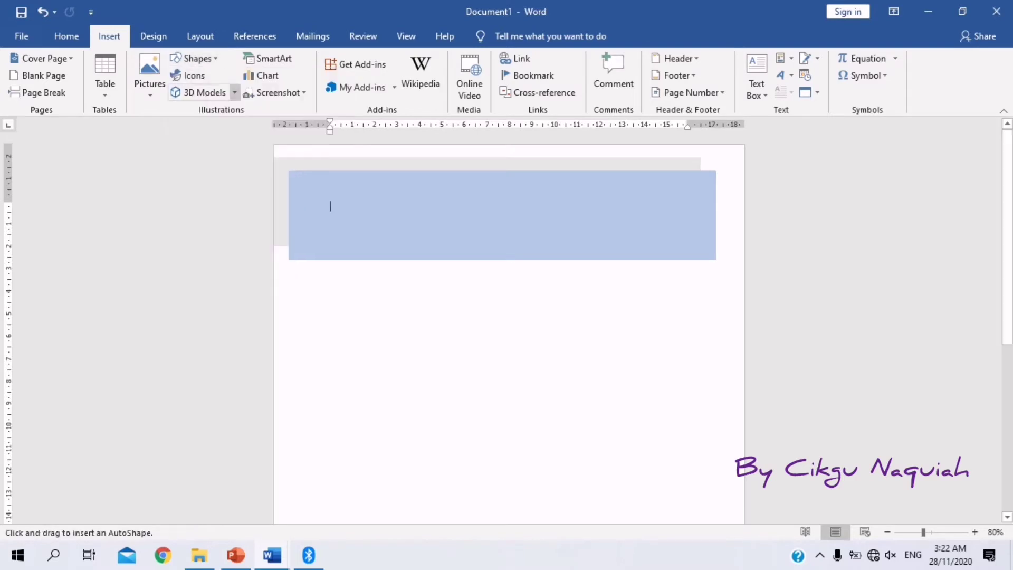
drag(528, 213, 659, 335)
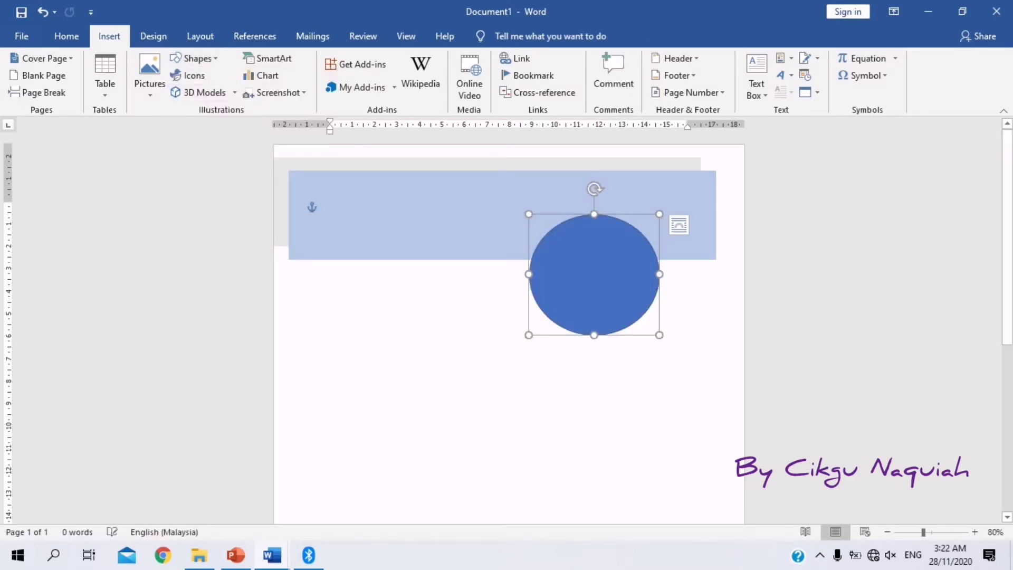
drag(594, 274, 644, 233)
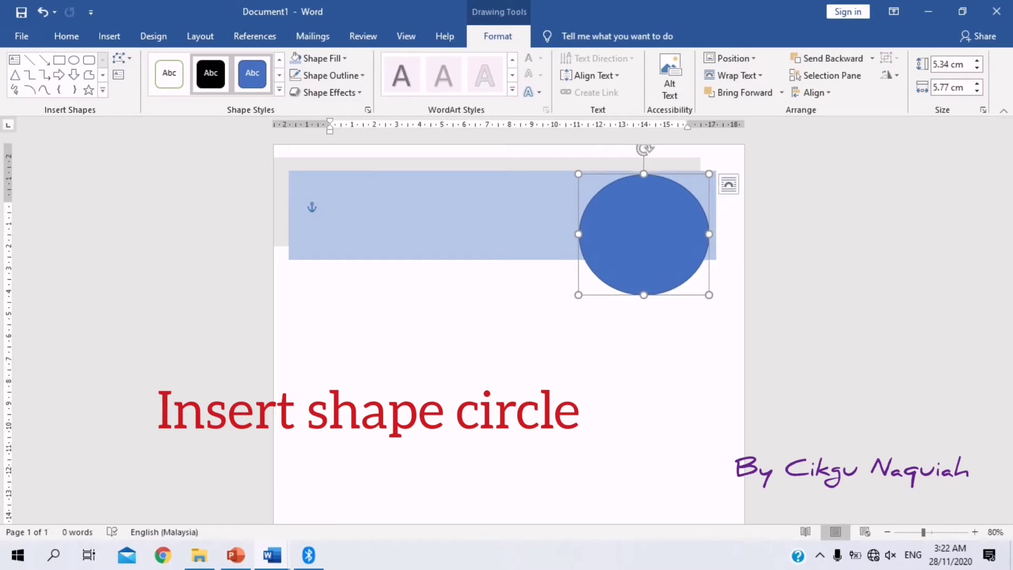
Fill the circle with Light Gray, Background 2, Darker 25% and remove its outline.
click(320, 58)
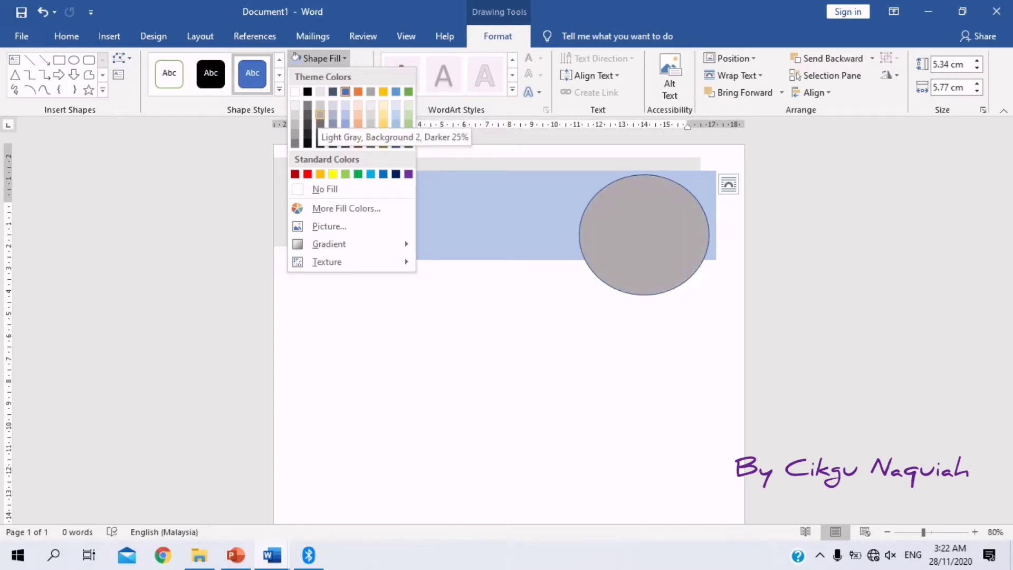
click(320, 114)
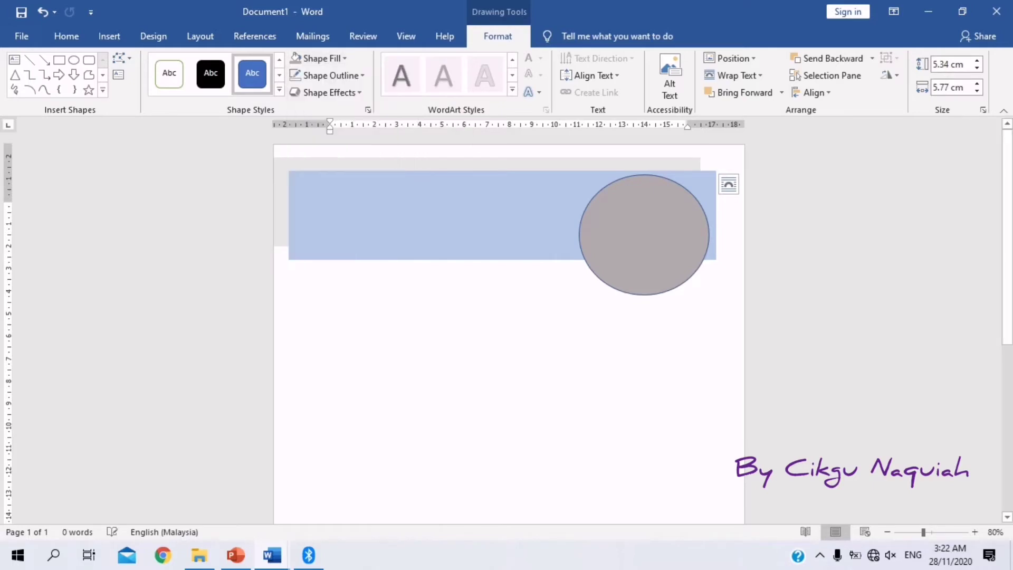
click(332, 75)
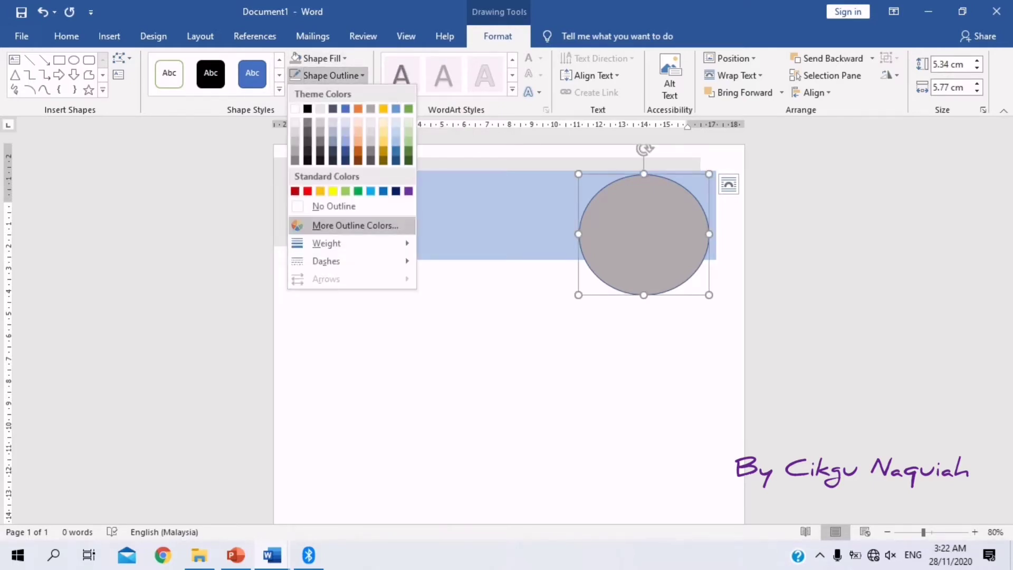
click(334, 206)
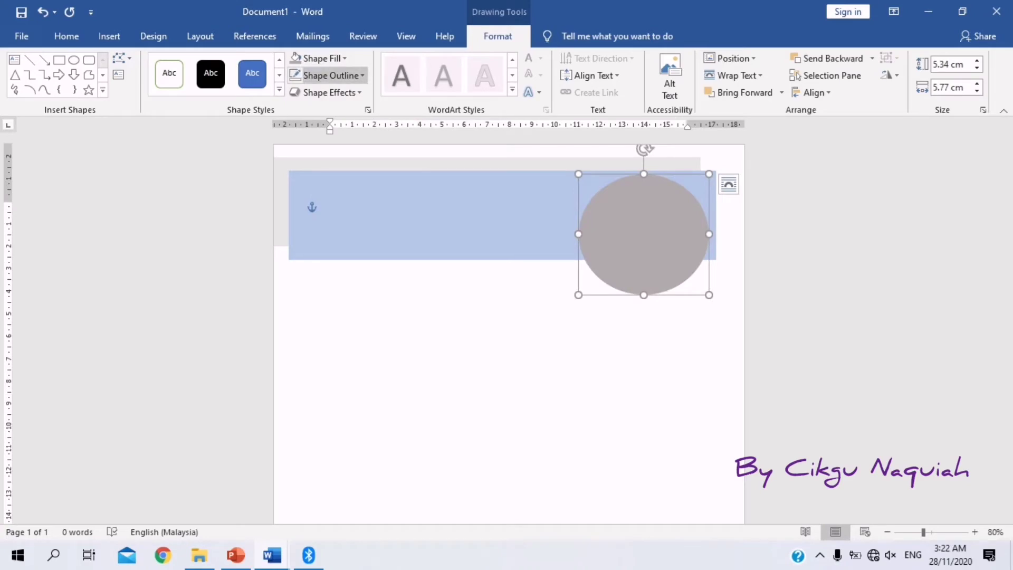
Give the circle a 4½ pt outline in White, Background 1, Darker 50%.
click(332, 75)
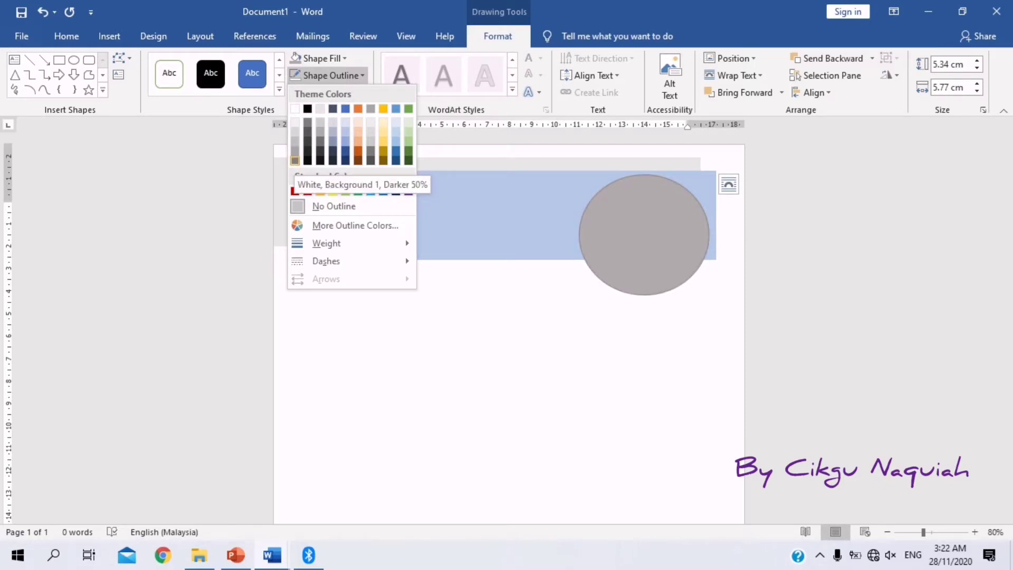
click(312, 206)
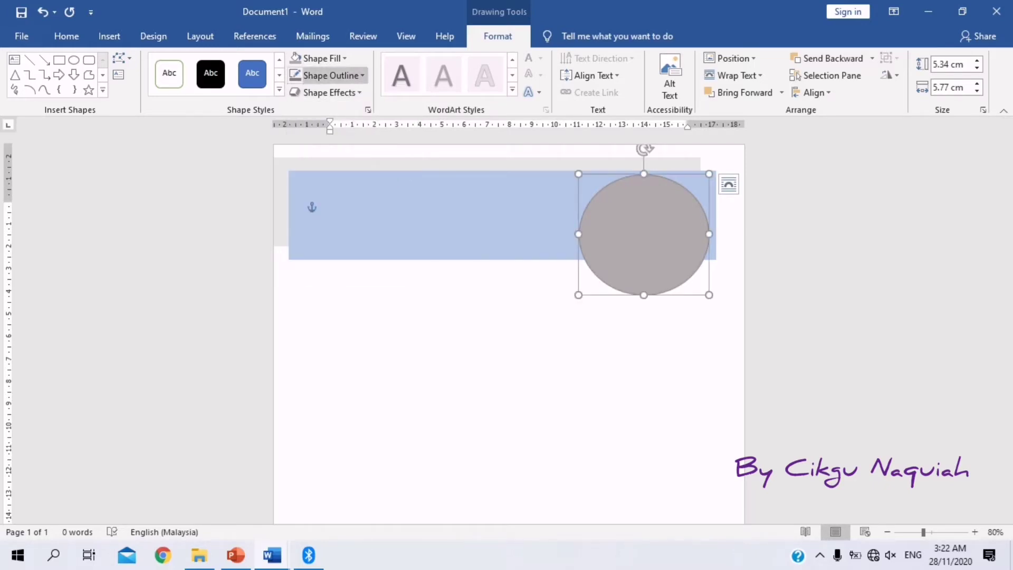
click(331, 74)
mouse_move(348, 242)
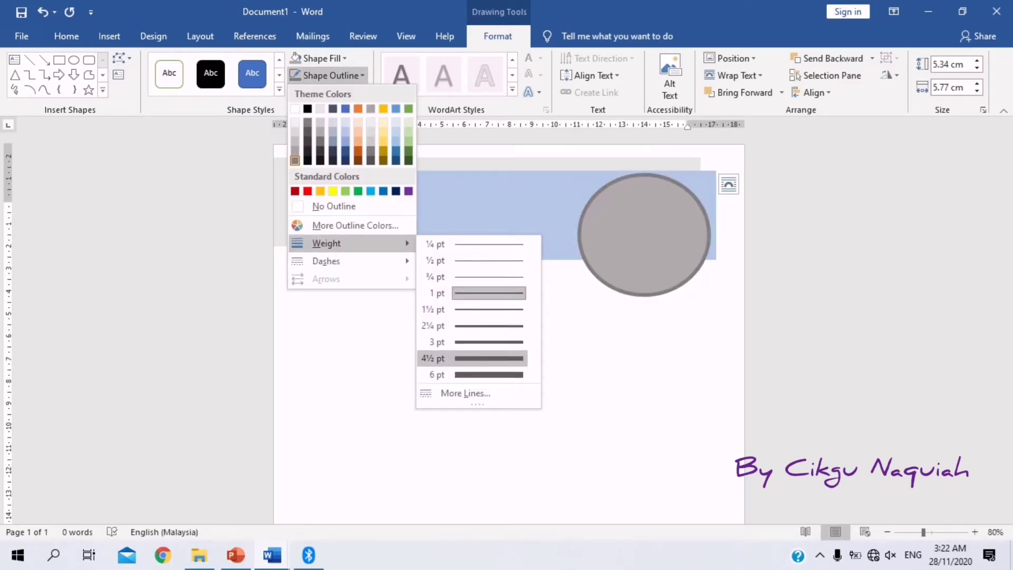
click(488, 359)
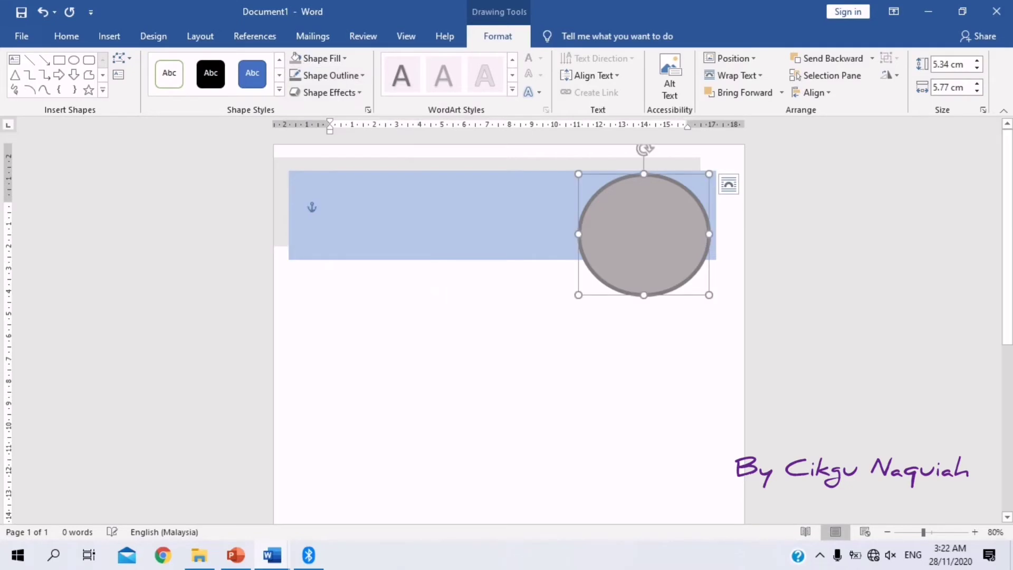
click(311, 205)
Move the circle slightly higher over the header's right end and group it with the header shapes.
click(644, 235)
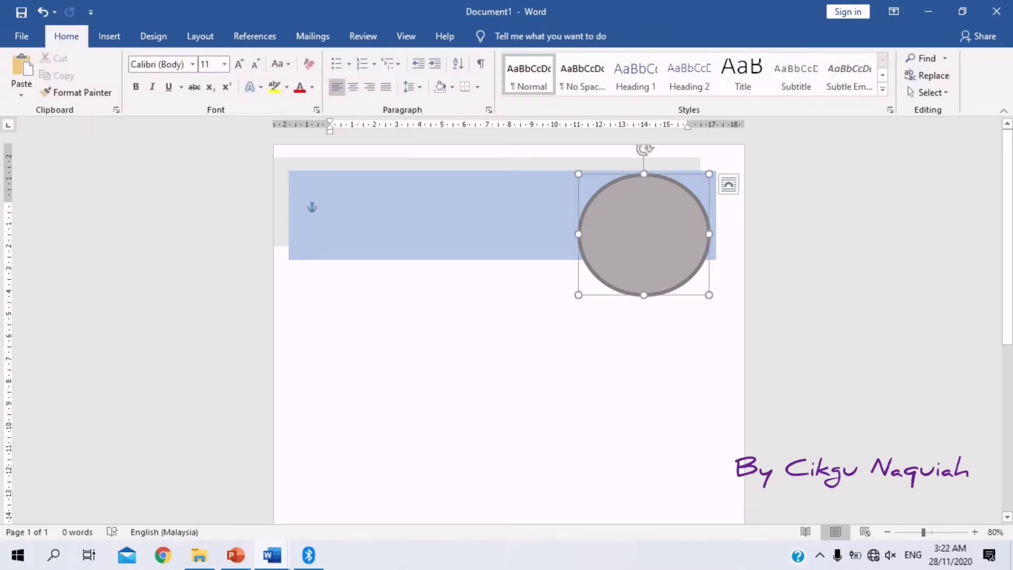
drag(644, 235, 643, 219)
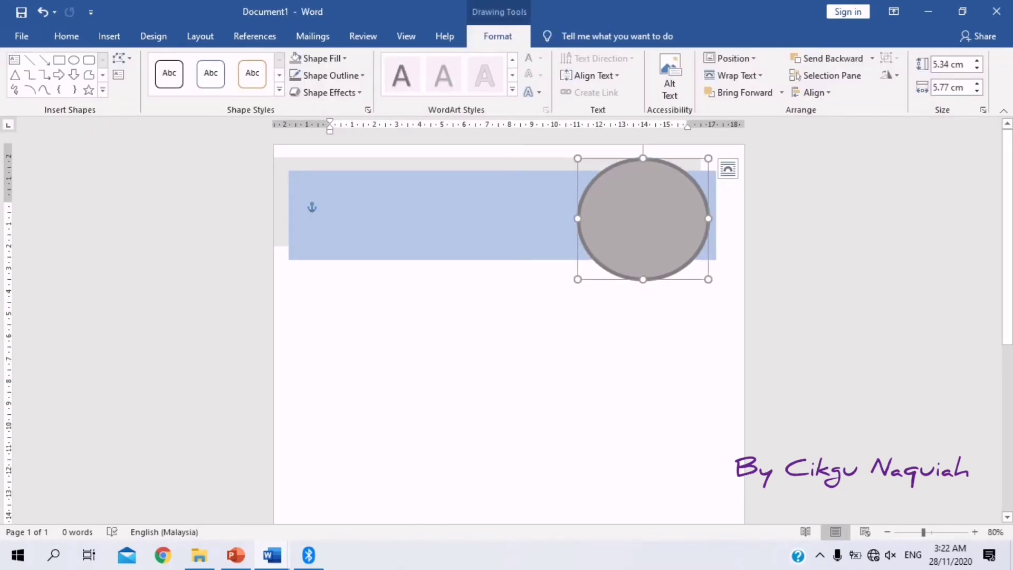
shift+click(506, 214)
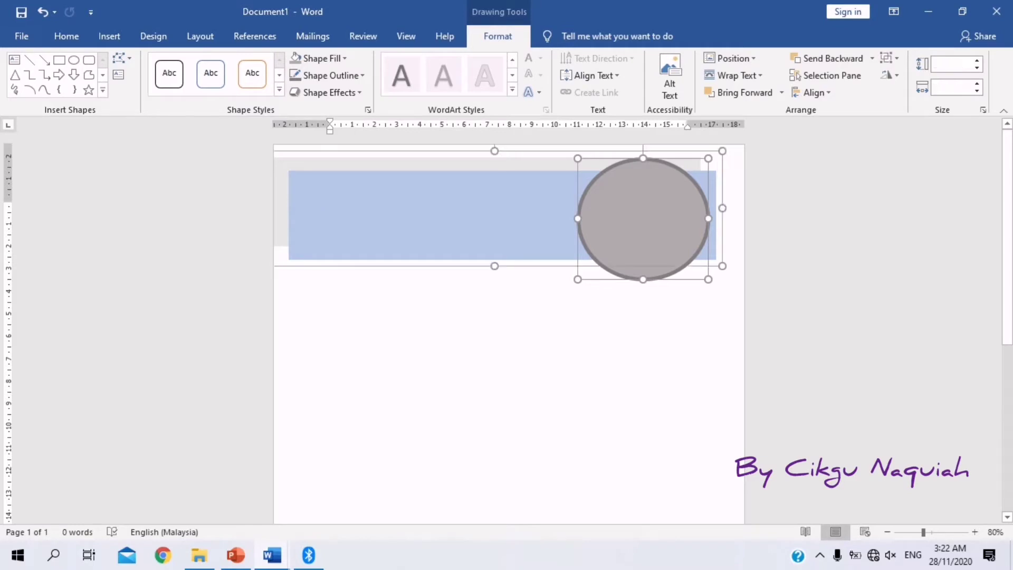
click(890, 58)
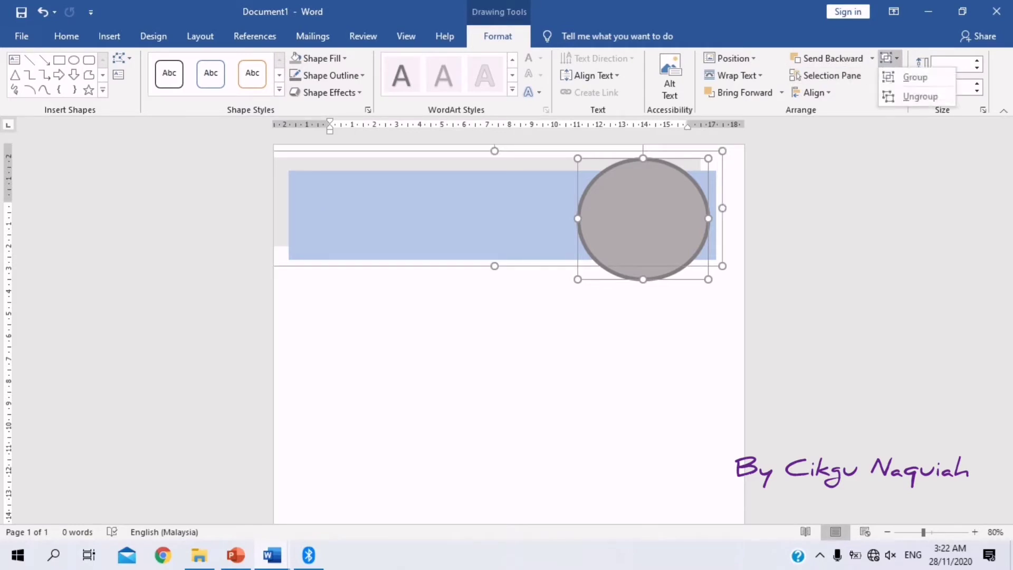
click(916, 77)
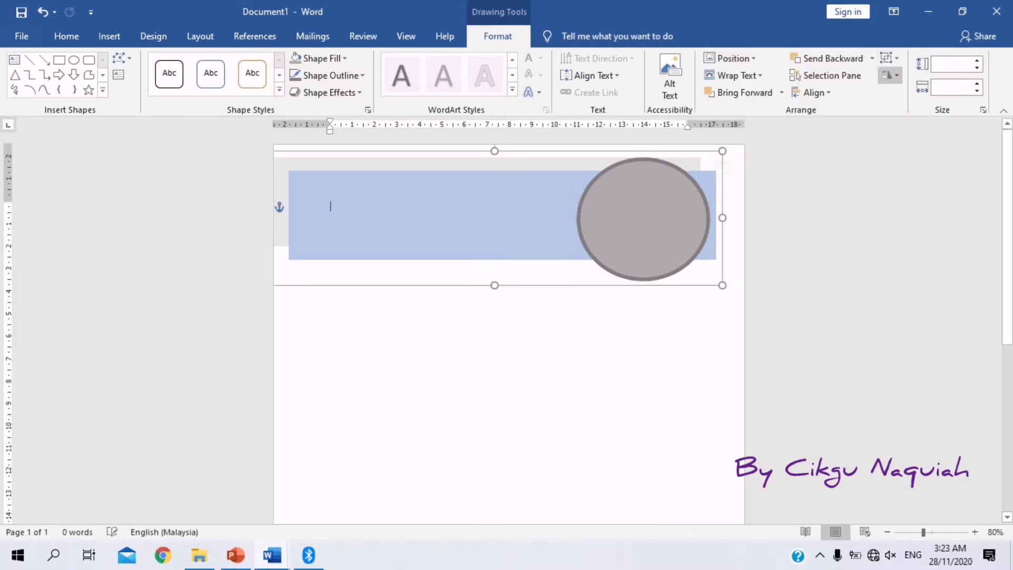
click(507, 364)
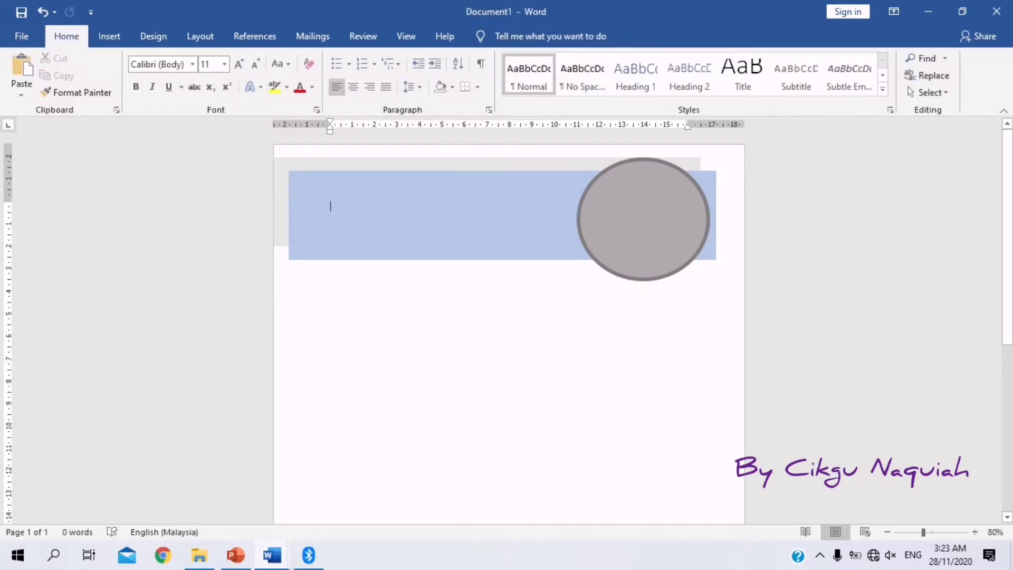
Insert a WordArt text box in the light blue gradient style with reflection on the blue header band.
click(330, 206)
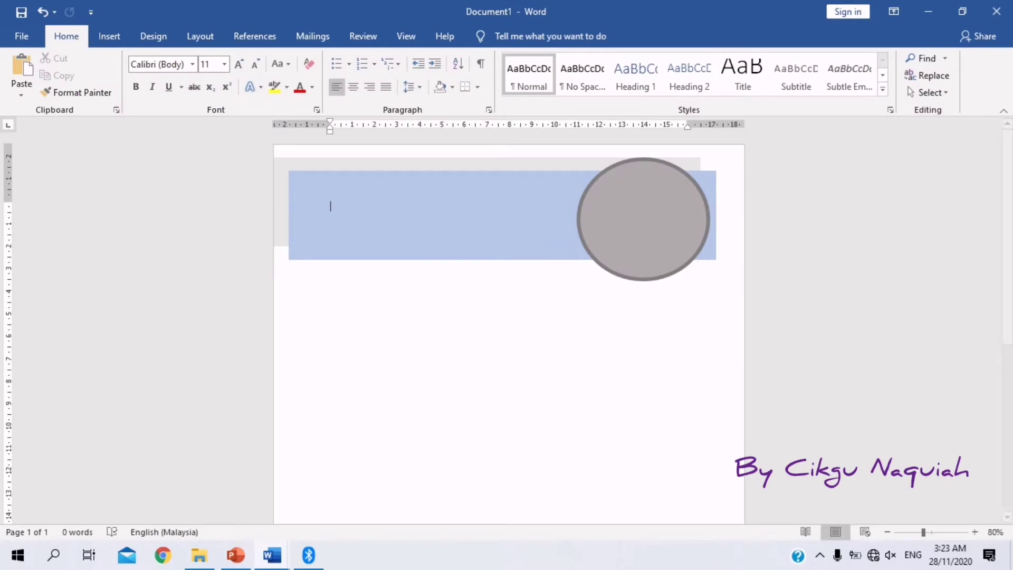
click(109, 36)
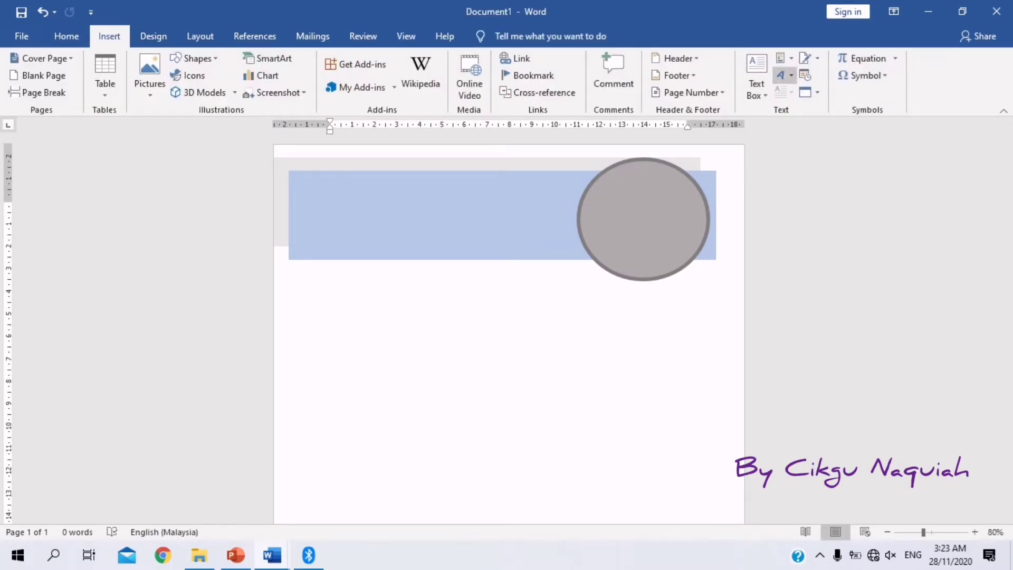
click(781, 75)
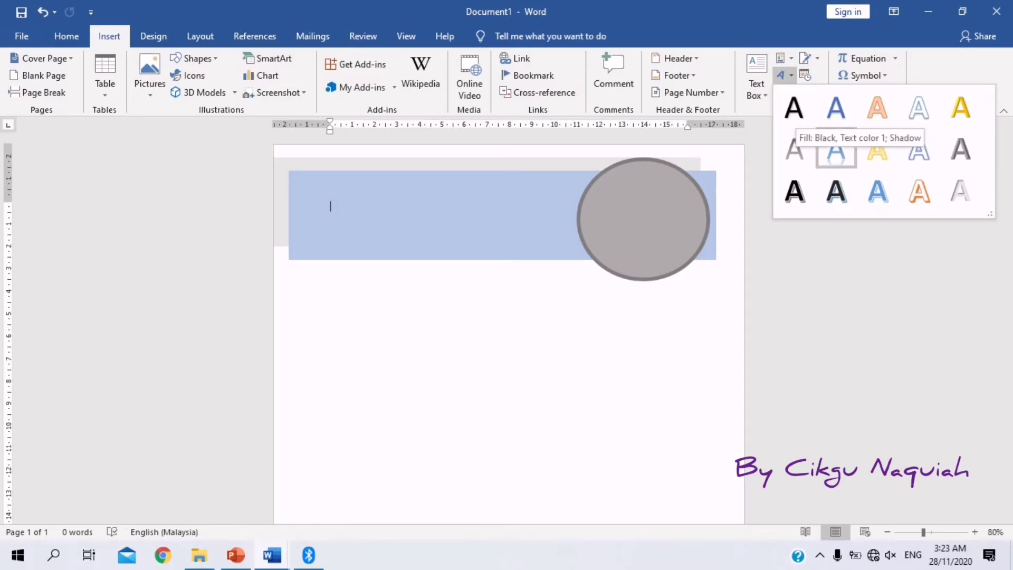
click(836, 148)
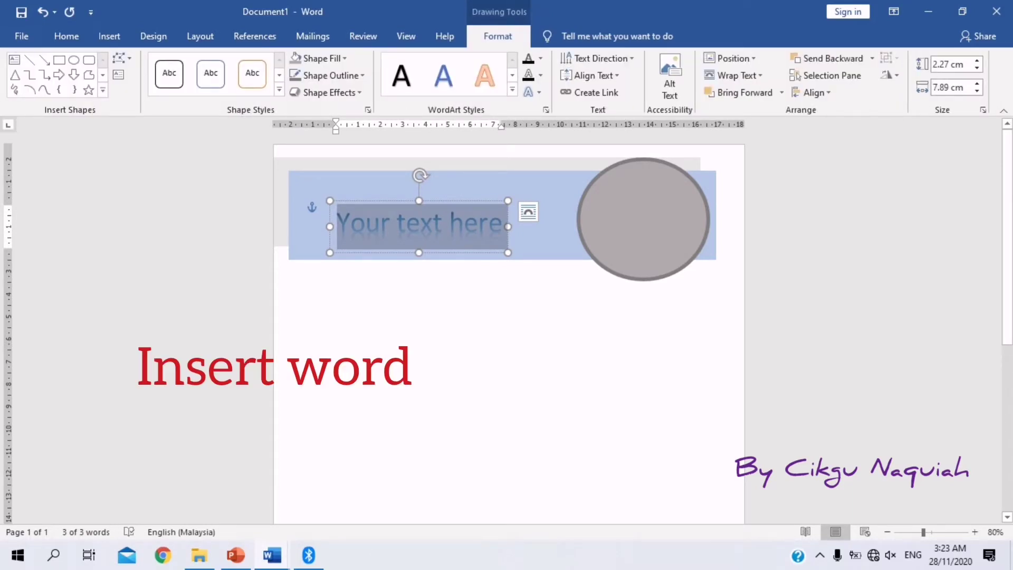
Replace the WordArt placeholder text with BUKU PENGURUSAN and move the title slightly up within the blue band.
text(BUKU)
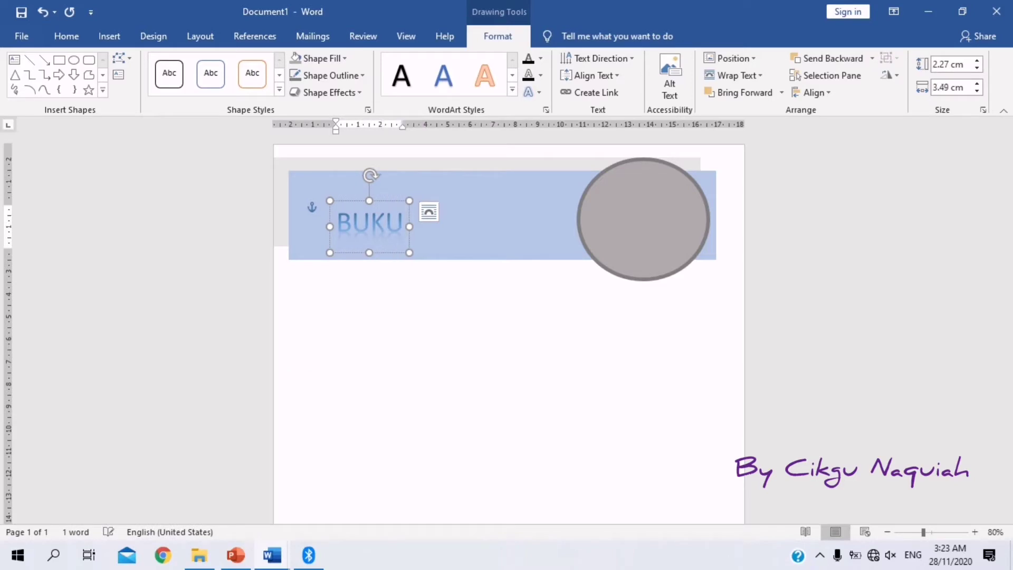
text( pENGU)
key(BackSpace)
key(BackSpace)
key(BackSpace)
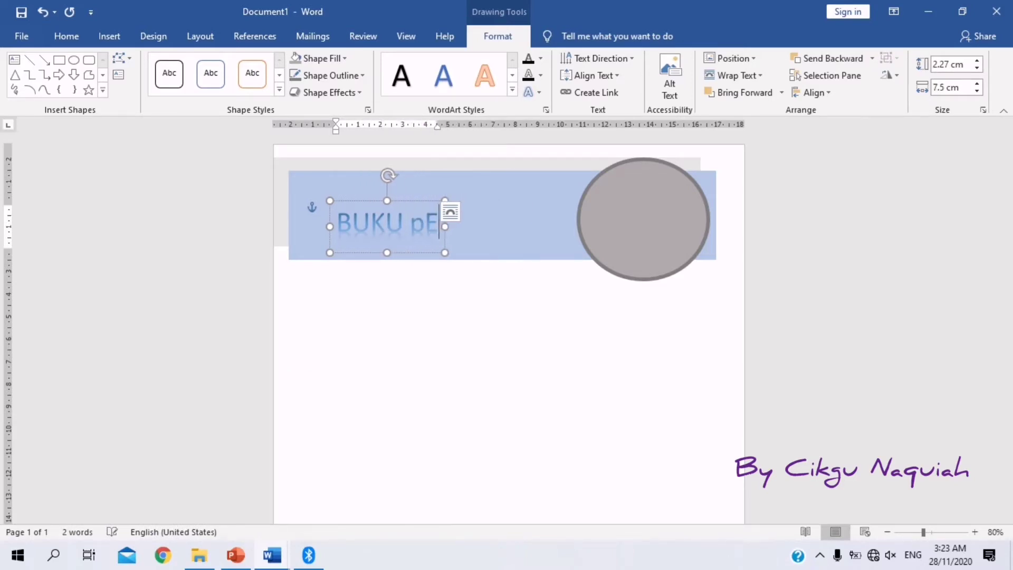
key(BackSpace)
key(BackSpace)
key(BackSpace)
text(PENGUR)
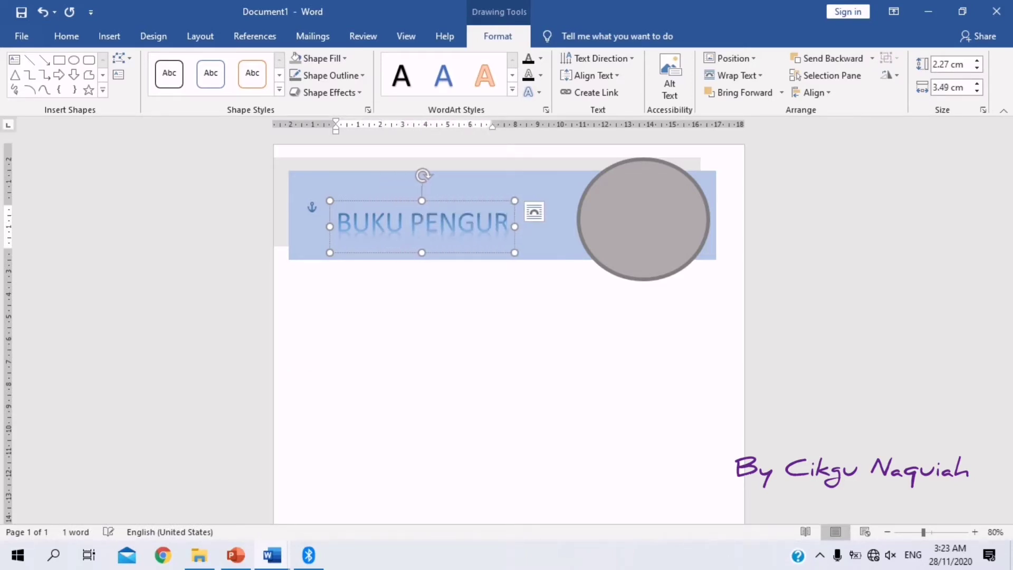
text(USAN)
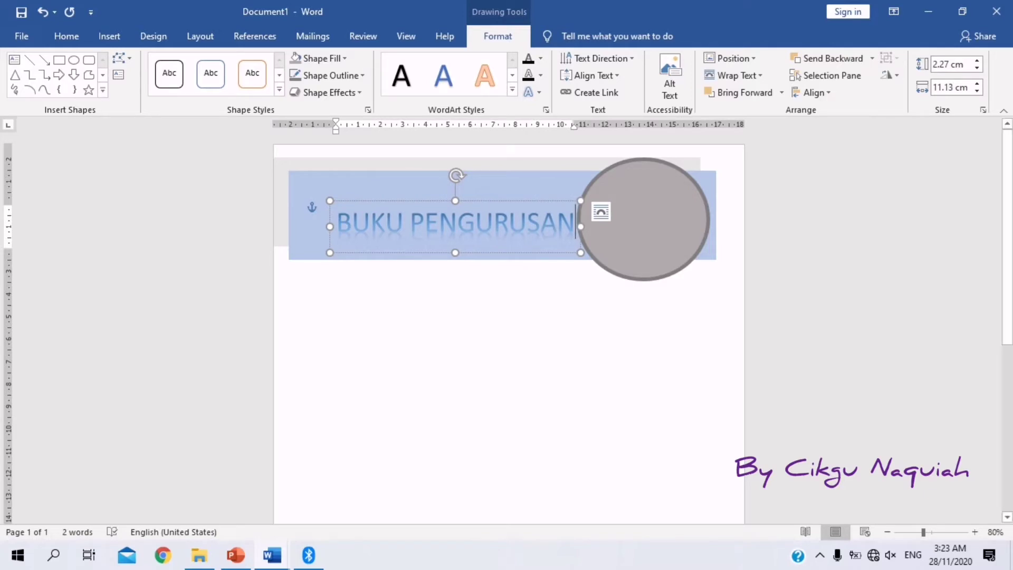
drag(393, 201, 393, 192)
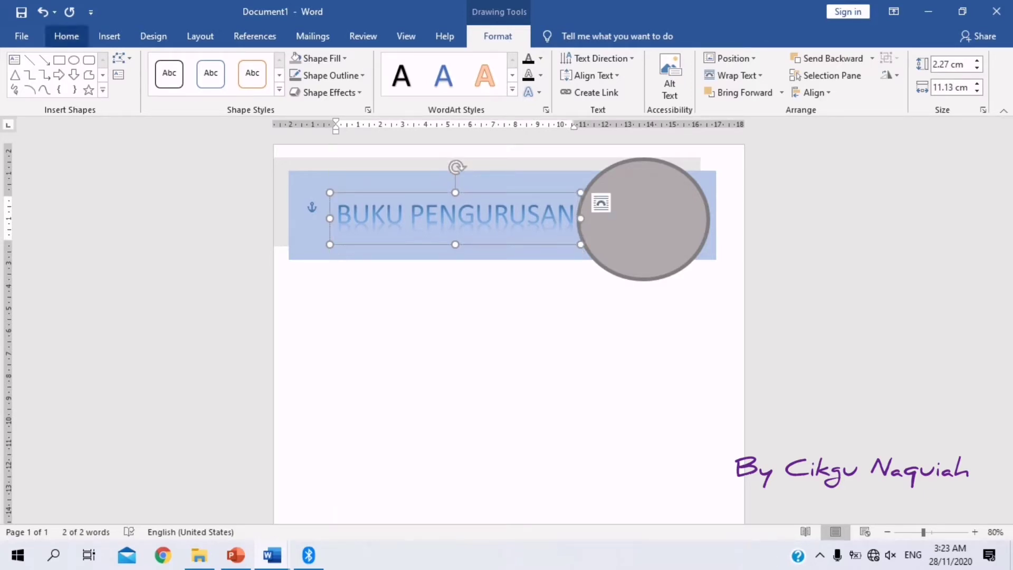
Set the title's font to Bahnschrift SemiBold Condensed at 48 pt.
click(66, 36)
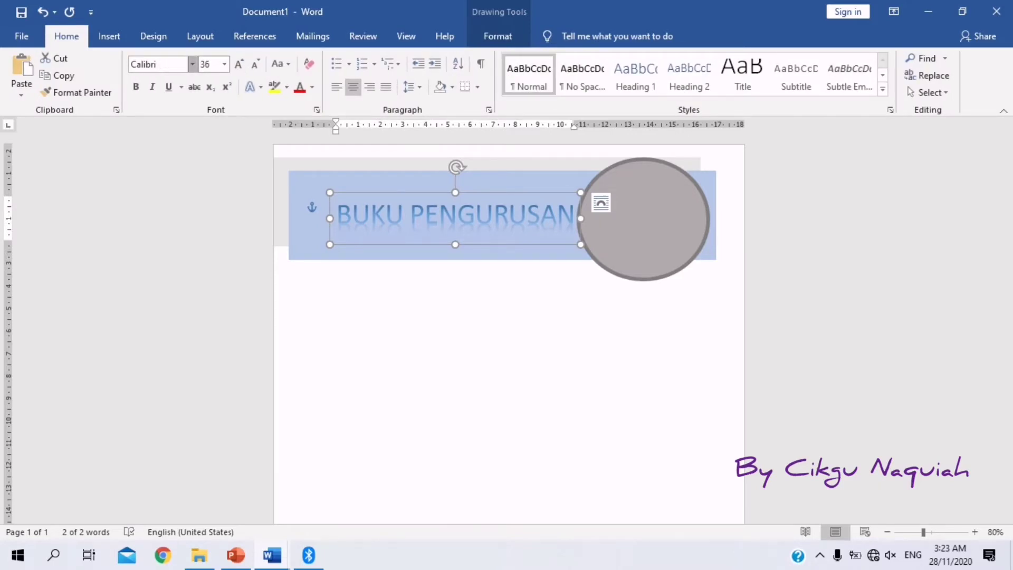
click(192, 64)
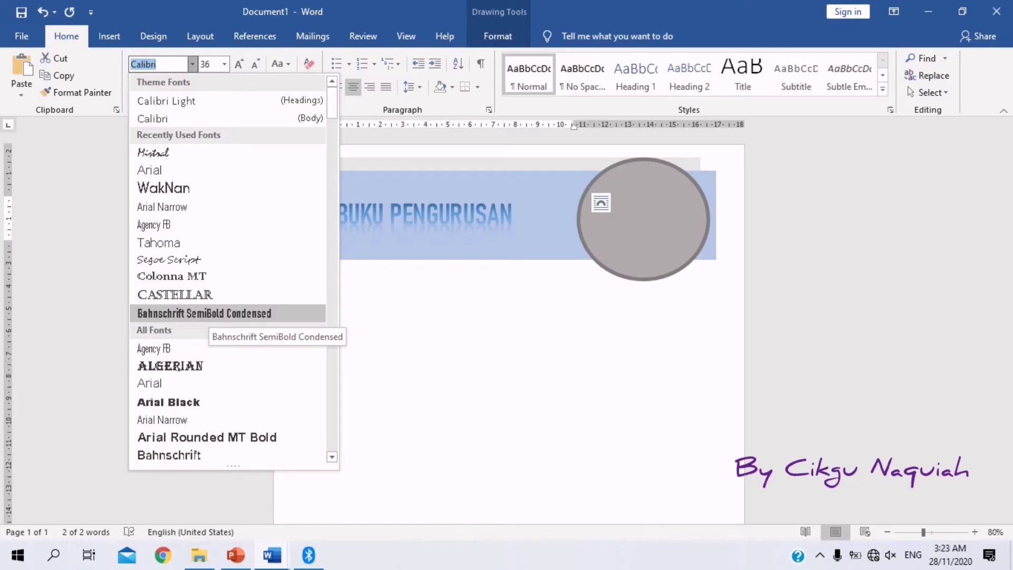
click(206, 313)
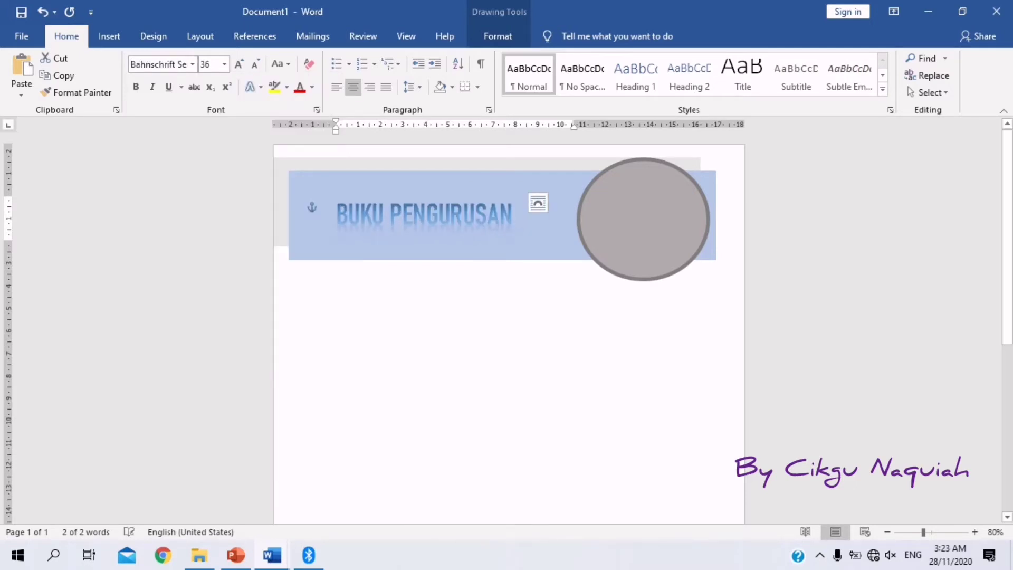
click(239, 64)
click(239, 64)
click(239, 64)
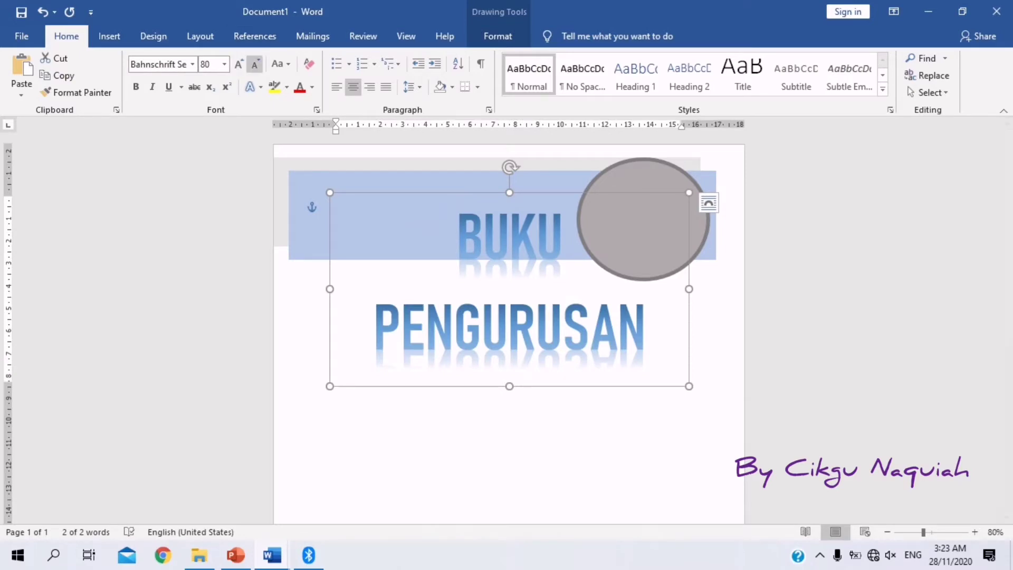
click(255, 64)
click(255, 64)
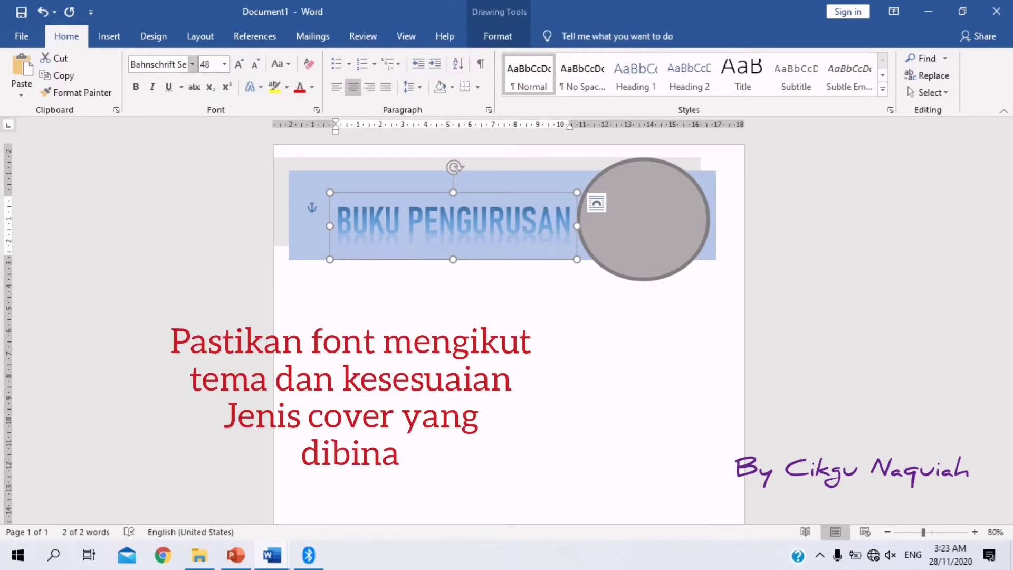
Color the title text White, Background 1 and give it a text outline in White, Background 1, Darker 50%.
click(312, 87)
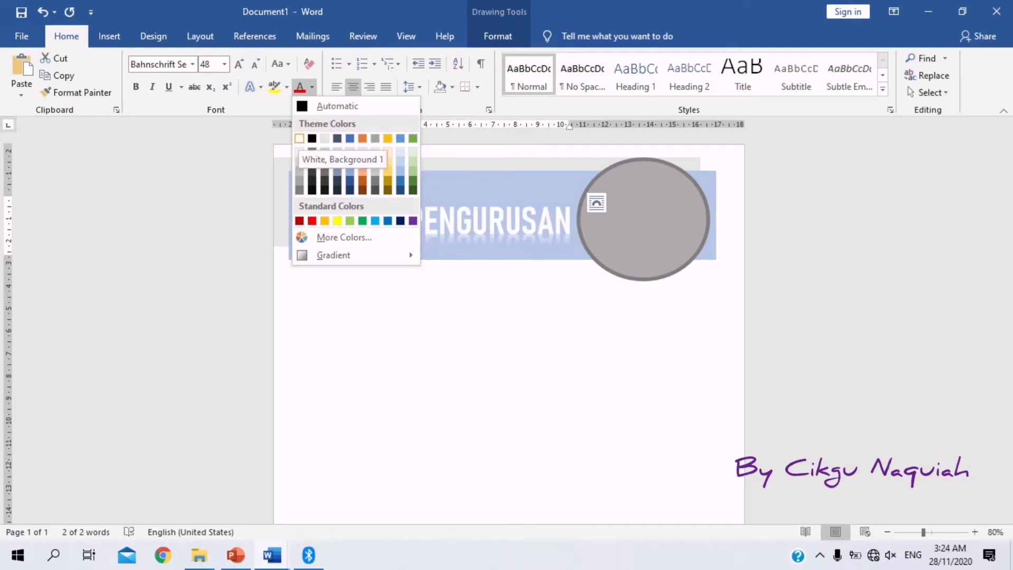
click(299, 138)
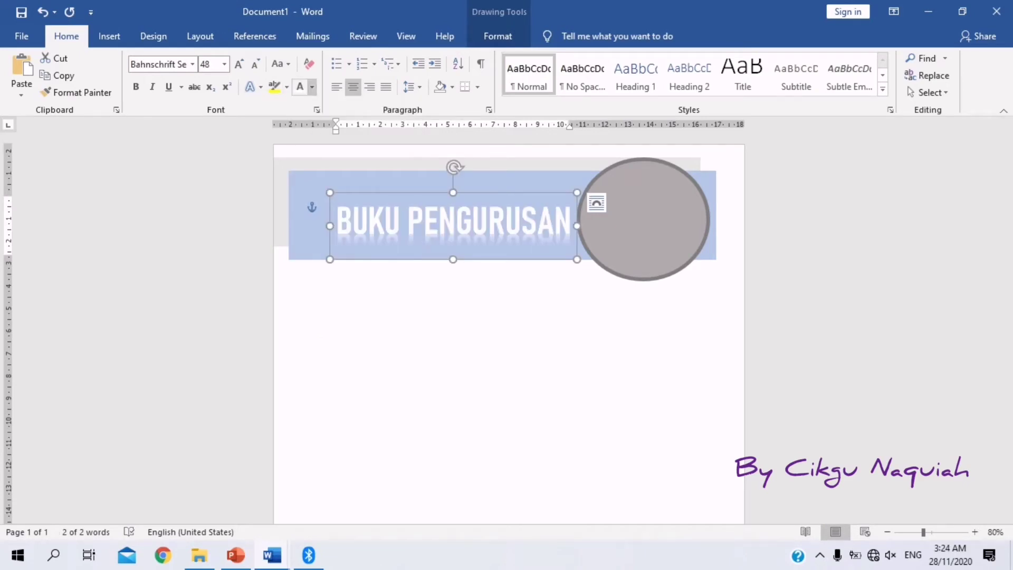
click(312, 87)
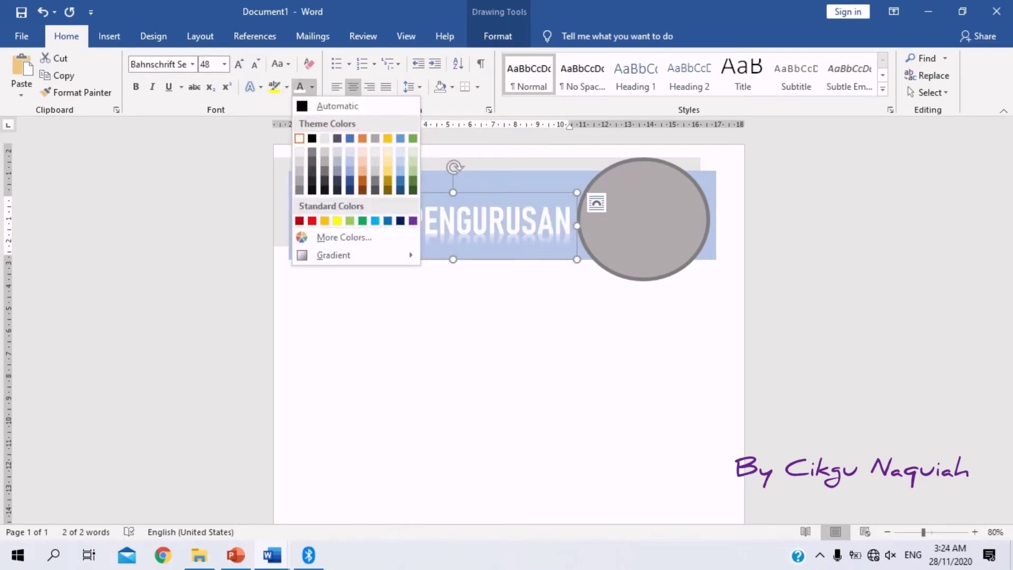
click(299, 138)
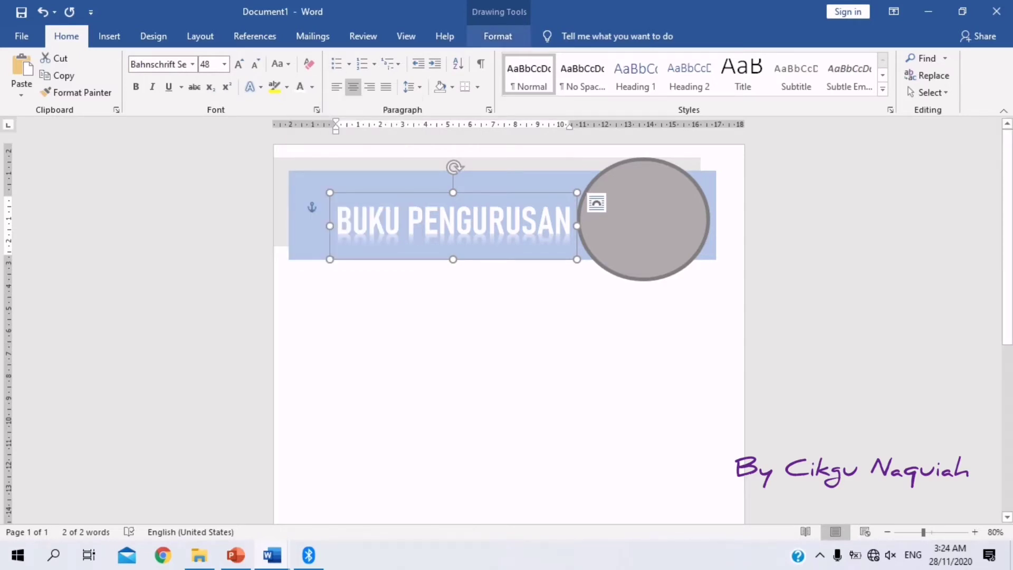
click(497, 36)
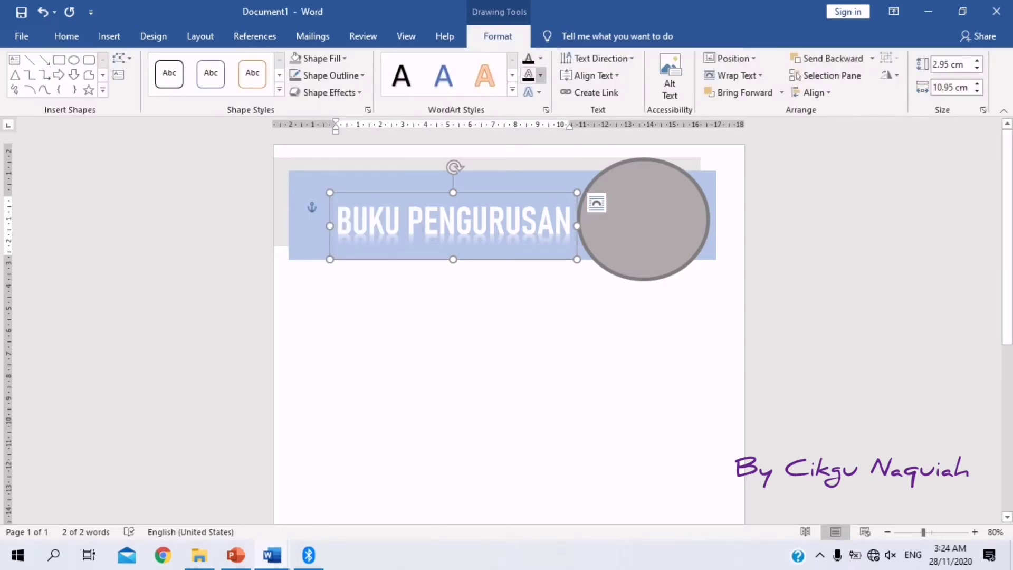
click(541, 75)
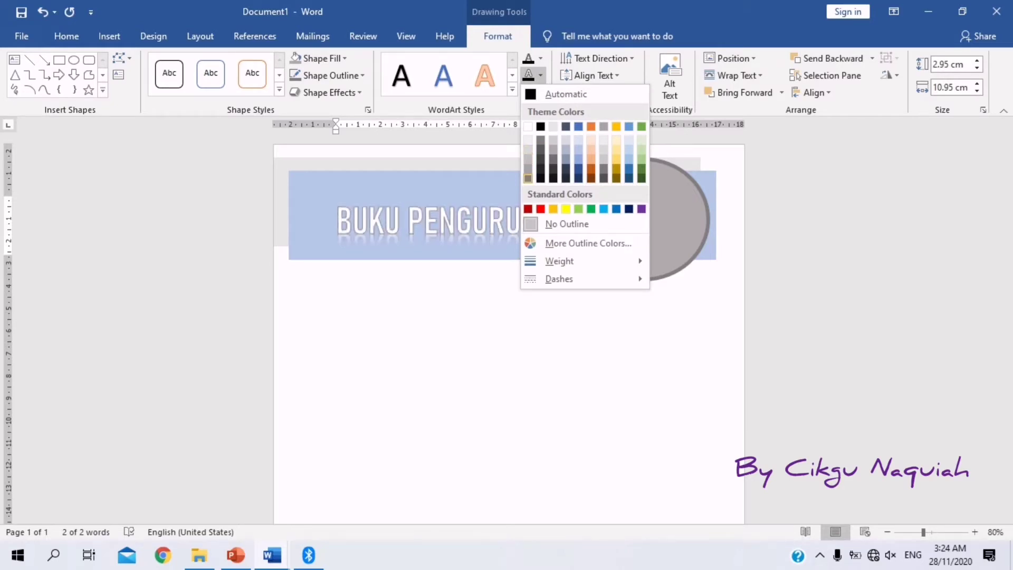
click(527, 179)
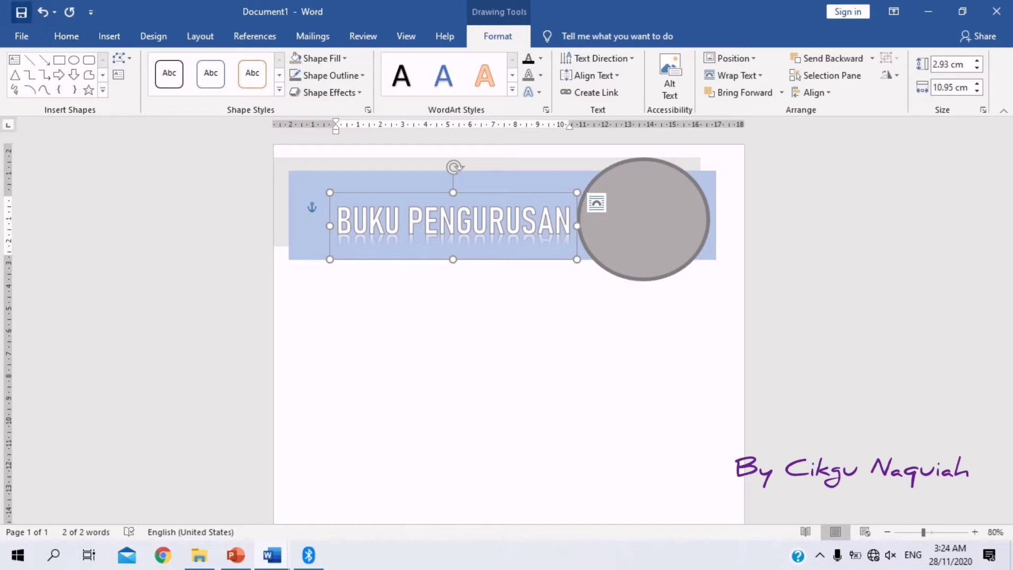
Set the title's font size to 55 and shift it left so it ends just before the circle.
click(66, 36)
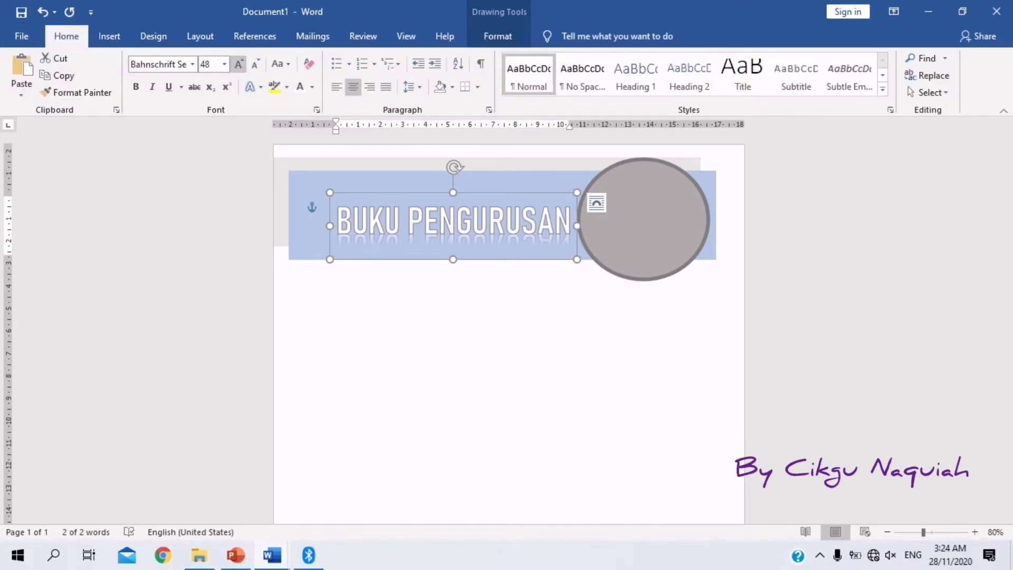
click(239, 64)
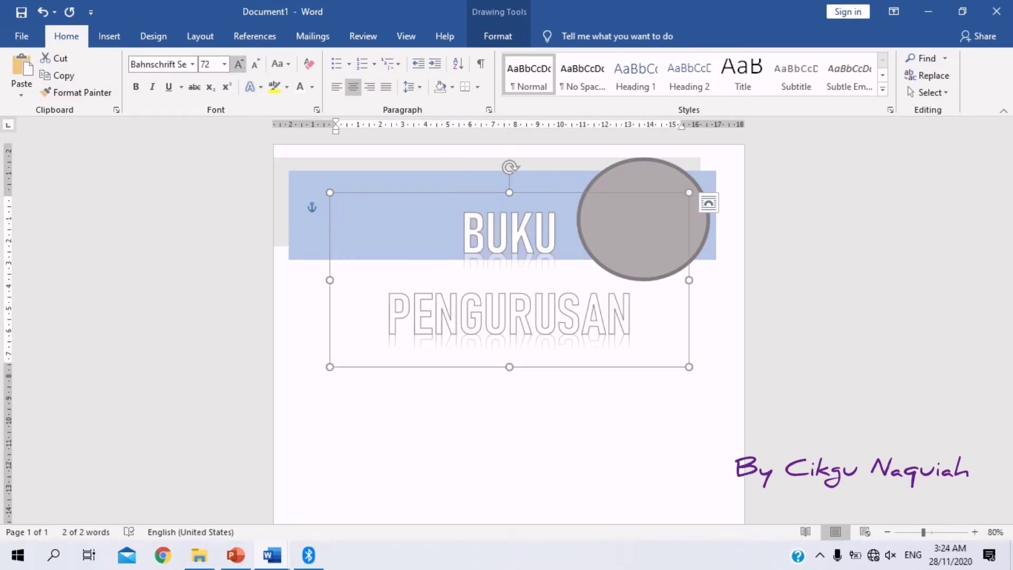
click(206, 64)
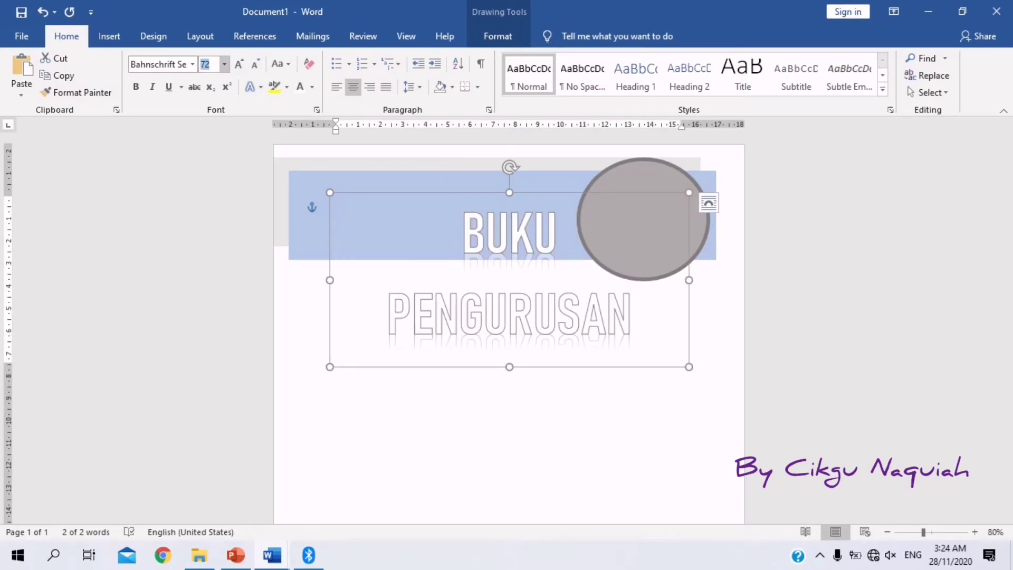
text(55)
key(Return)
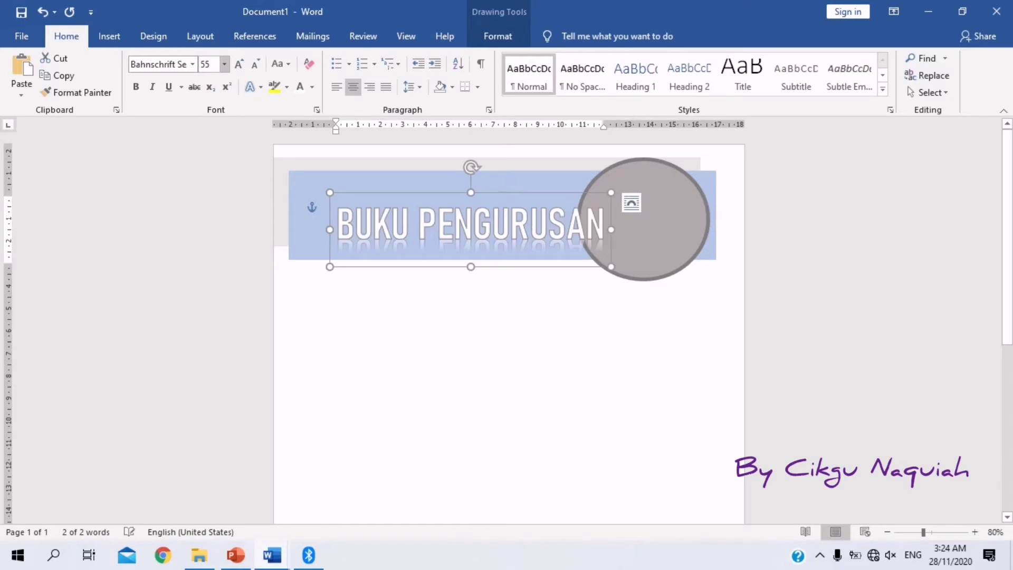
drag(330, 248, 297, 248)
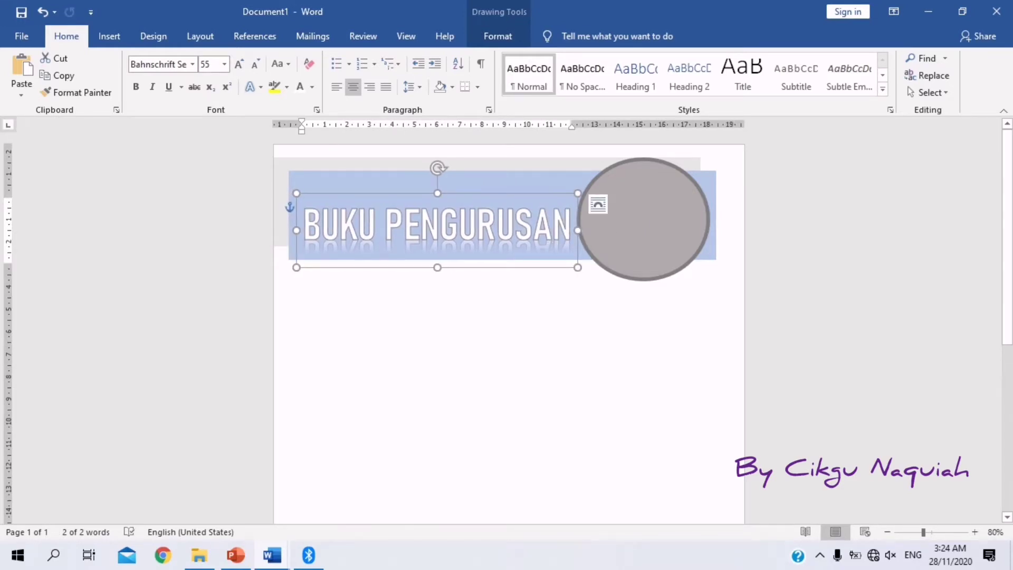
Insert a WordArt in the first preset style reading 2021 and move it inside the grey circle.
click(438, 343)
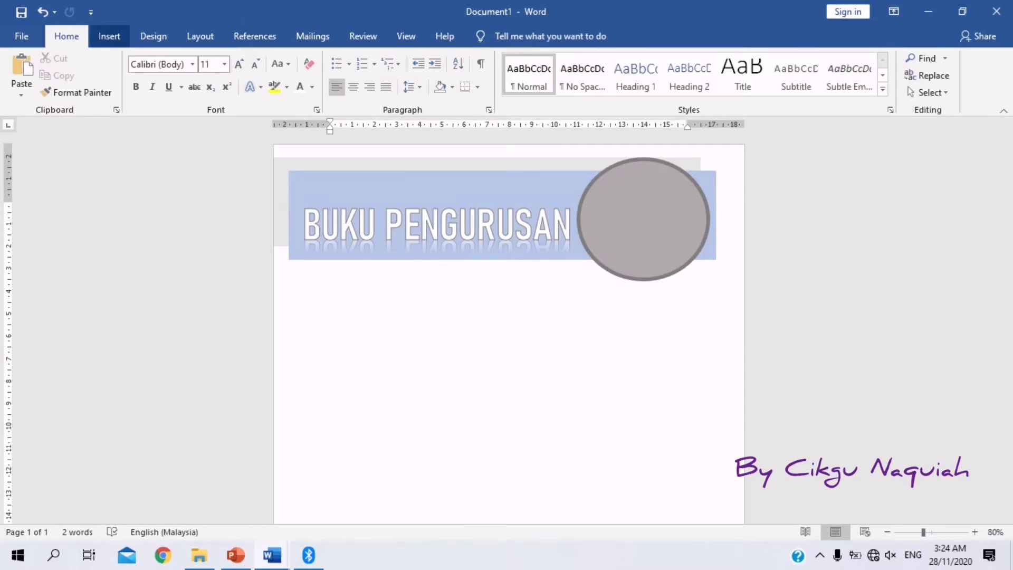
click(109, 36)
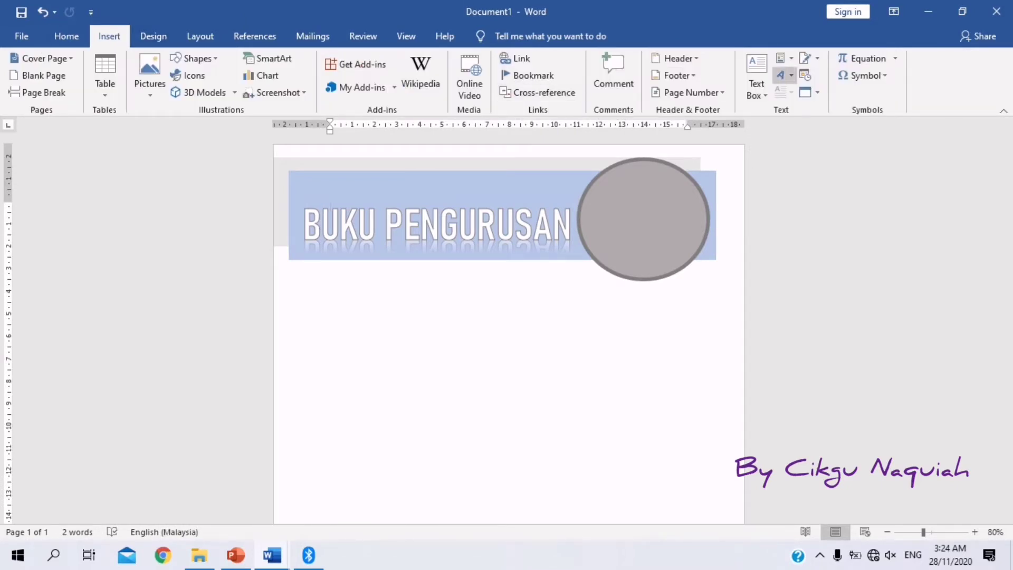
click(784, 75)
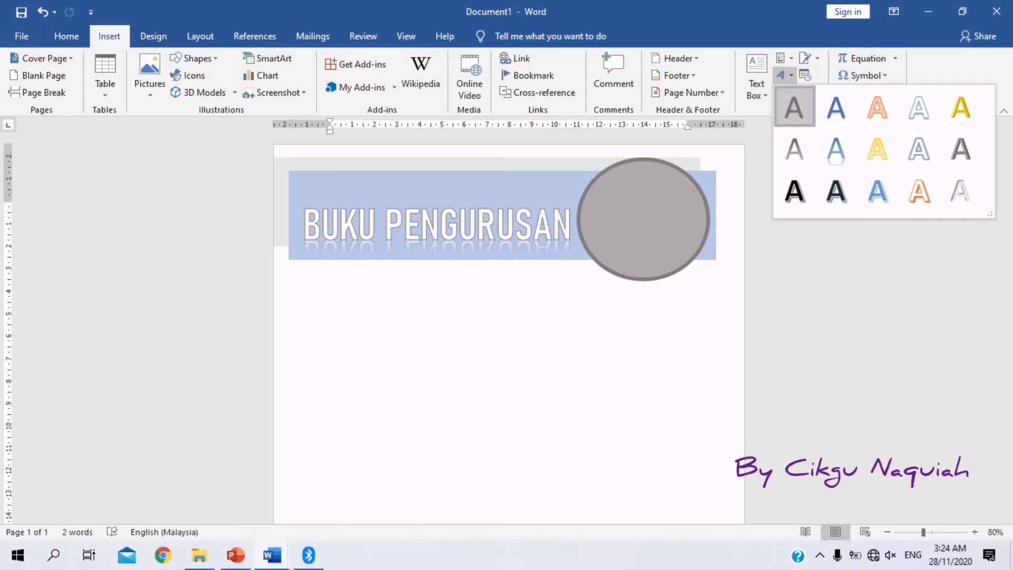
click(795, 108)
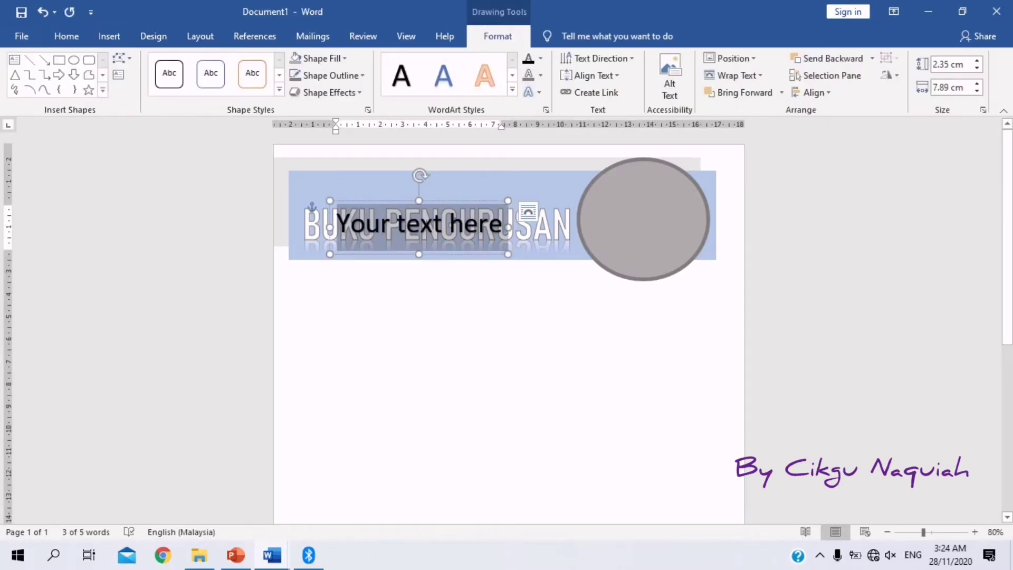
text(2021)
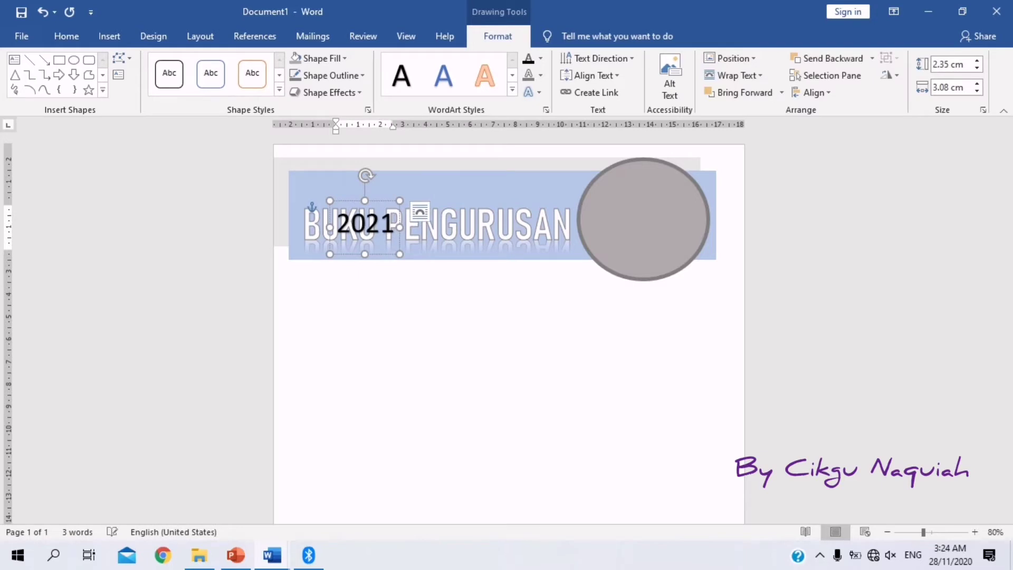
key(ctrl+a)
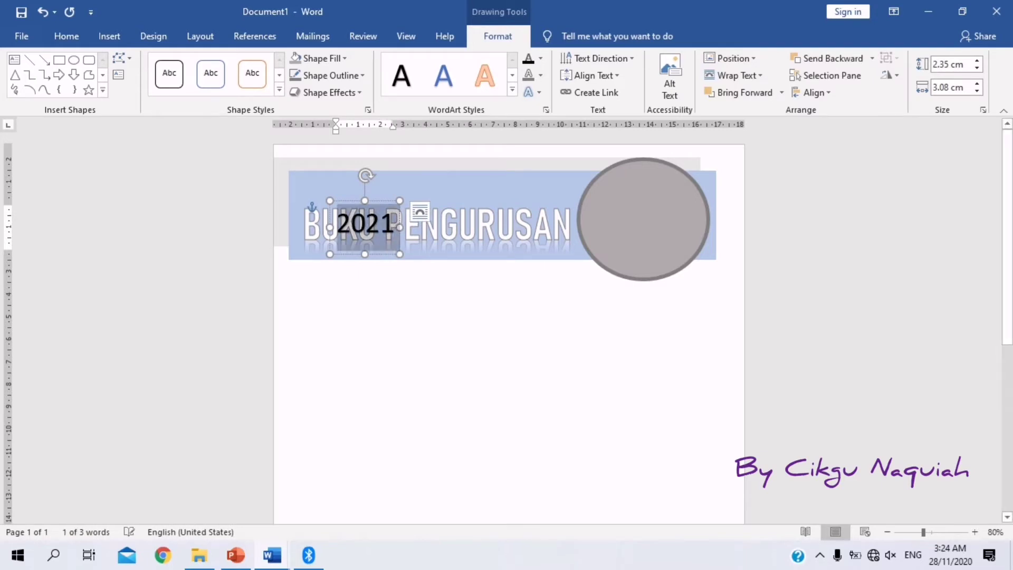
drag(381, 201, 660, 193)
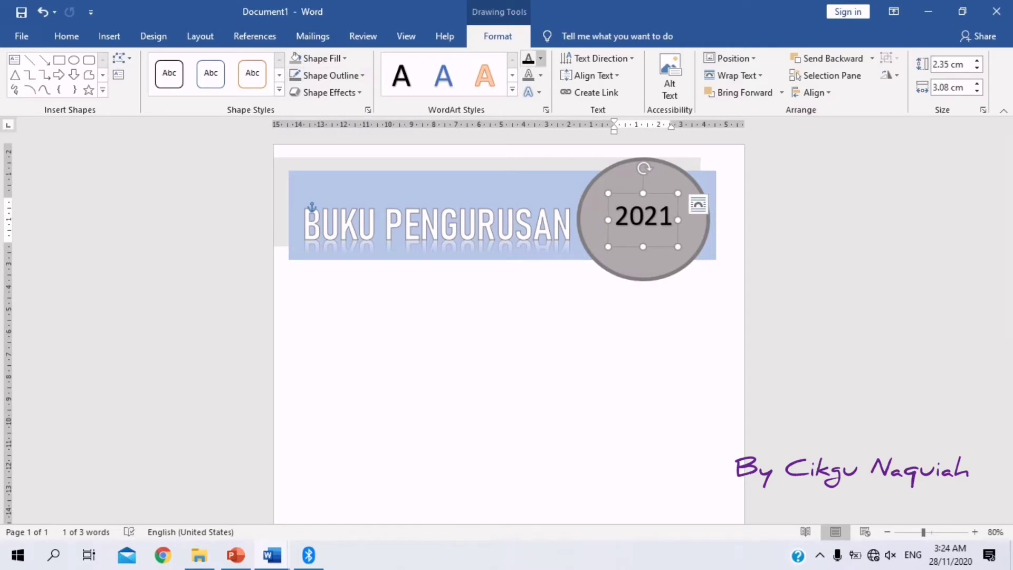
Fill the 2021 text with White, Background 1 and set its font to Arial Black.
click(540, 58)
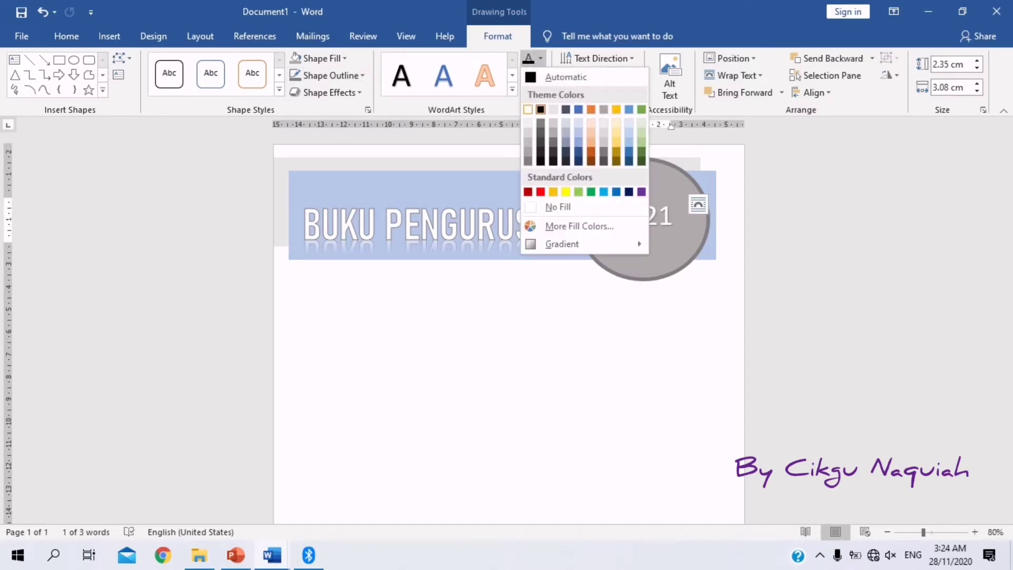
click(528, 110)
click(67, 36)
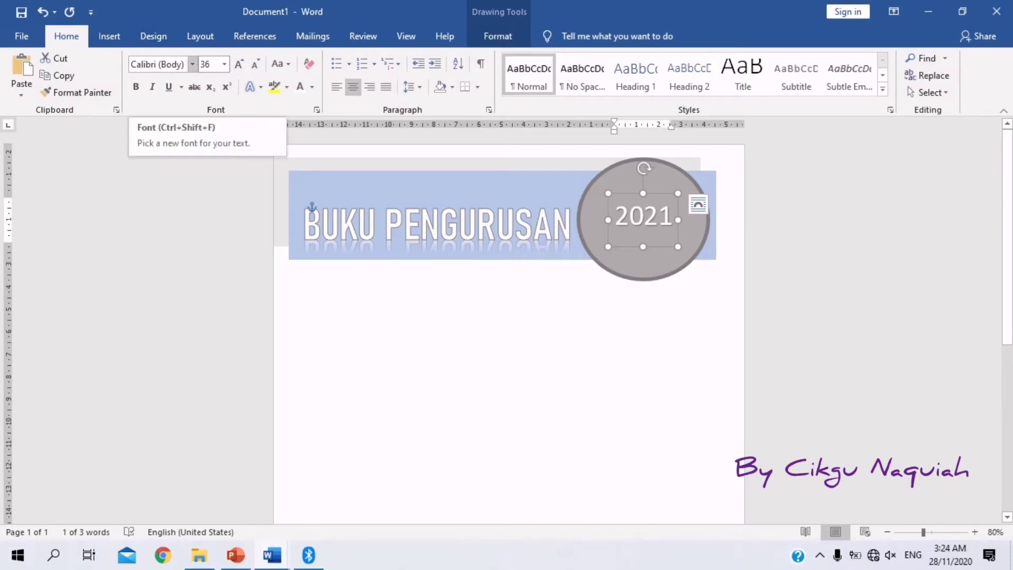
click(192, 64)
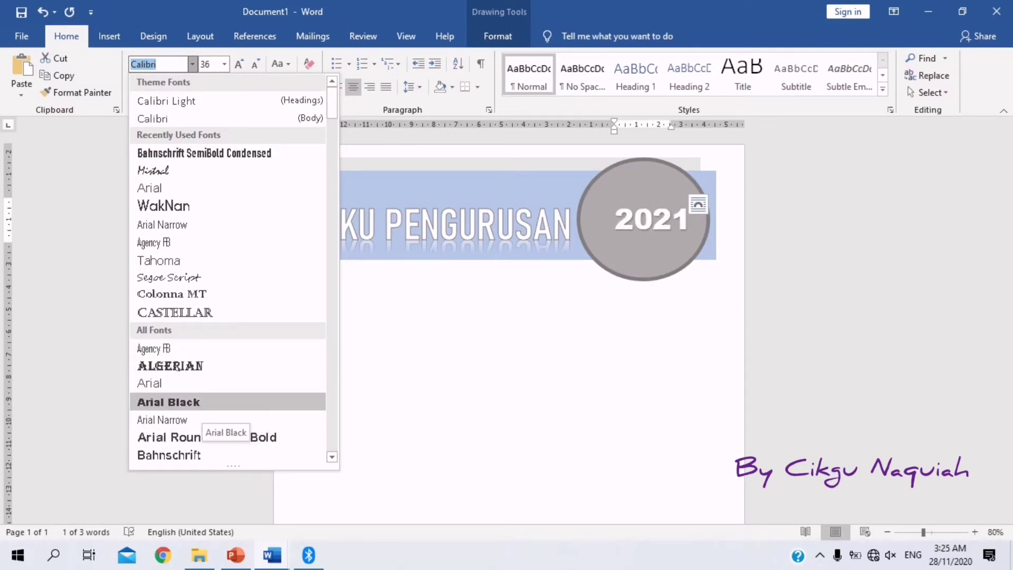
click(195, 405)
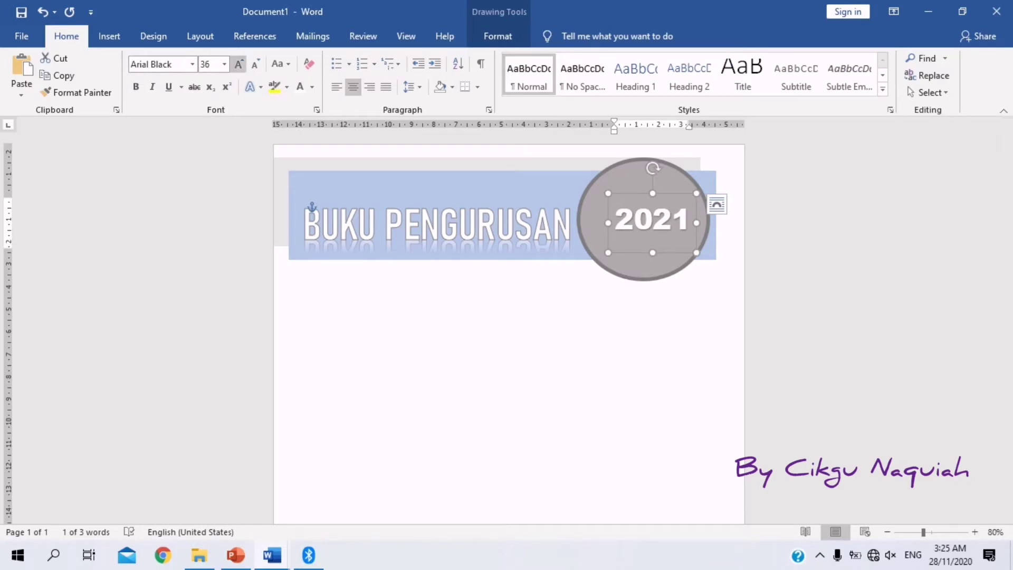
Enlarge the 2021 text to 48 pt and shift it slightly left and up so it sits centered in the circle.
click(239, 64)
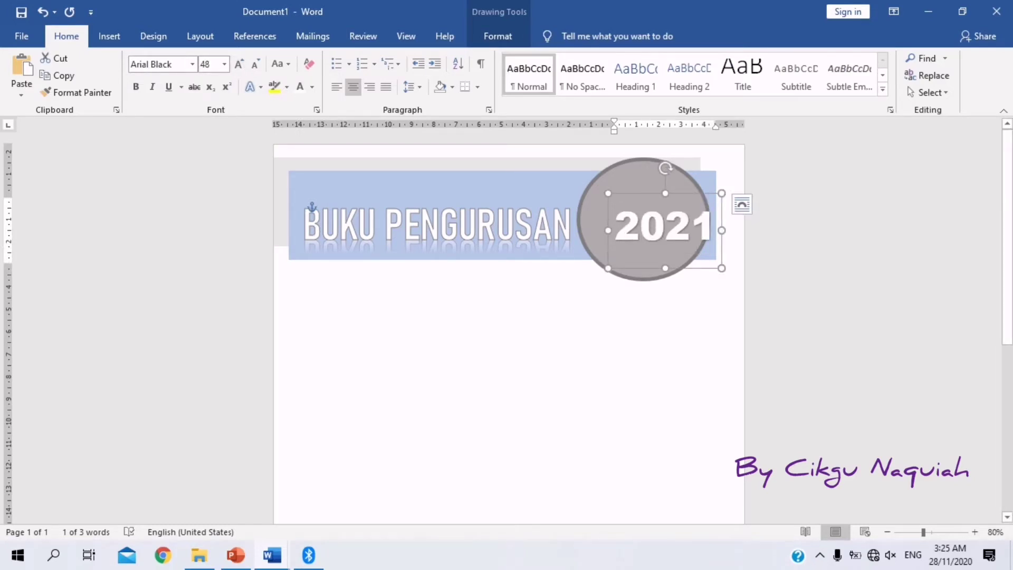
key(Left)
key(Left)
key(Left)
key(Left)
key(Up)
key(Up)
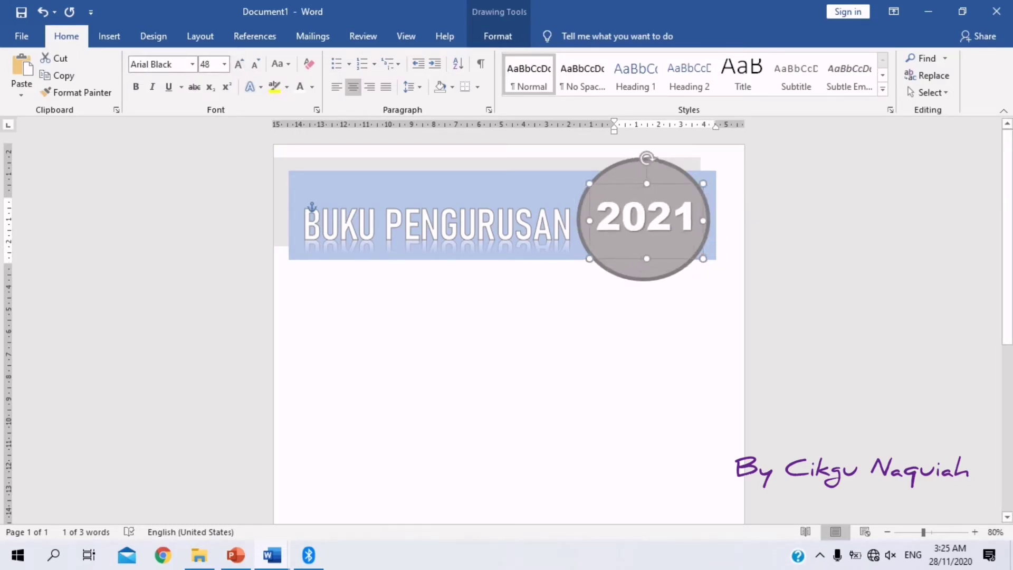
Give the 2021 text a text outline in the Automatic color and deselect it to check the look.
click(498, 36)
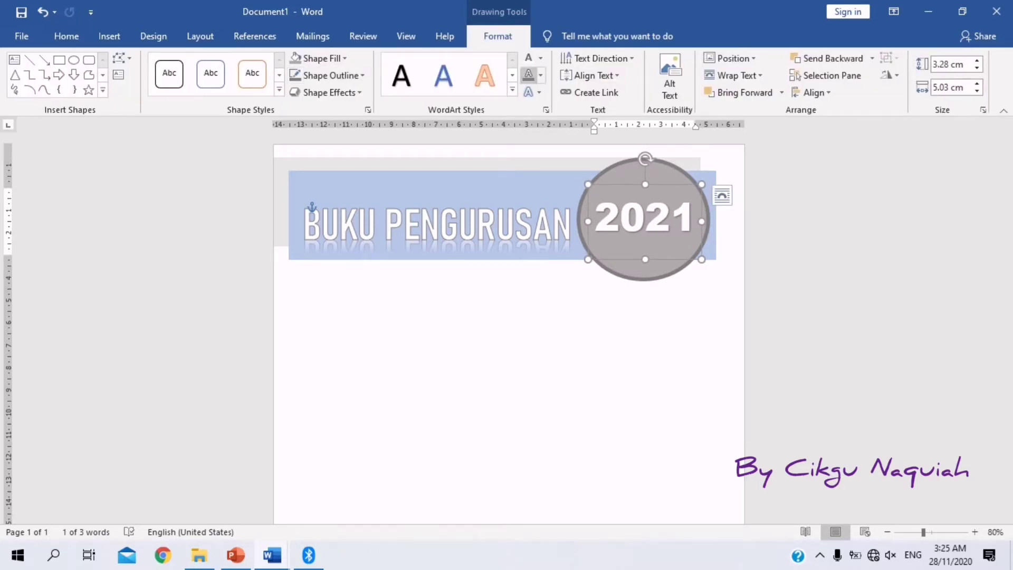
click(541, 75)
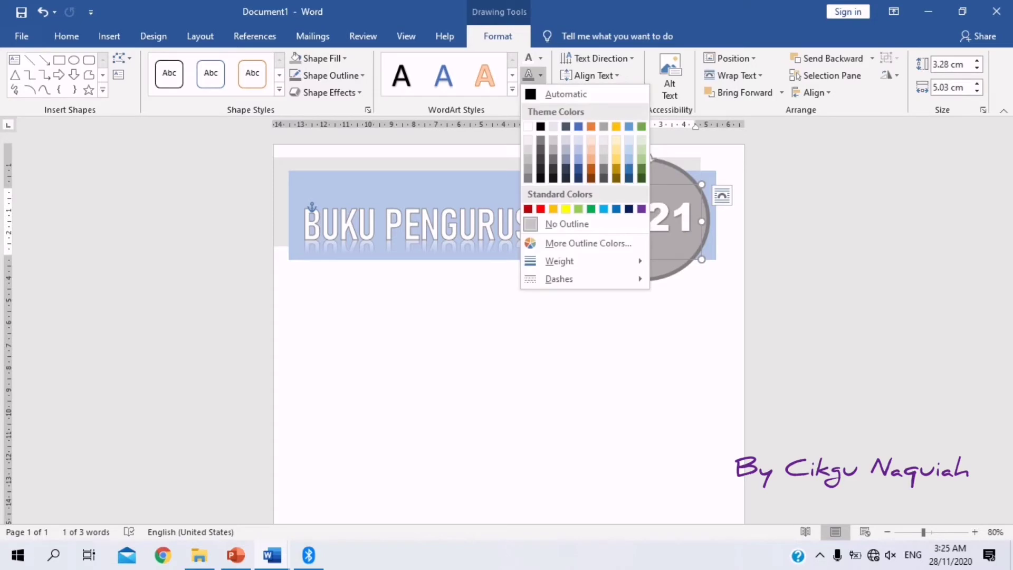
click(565, 94)
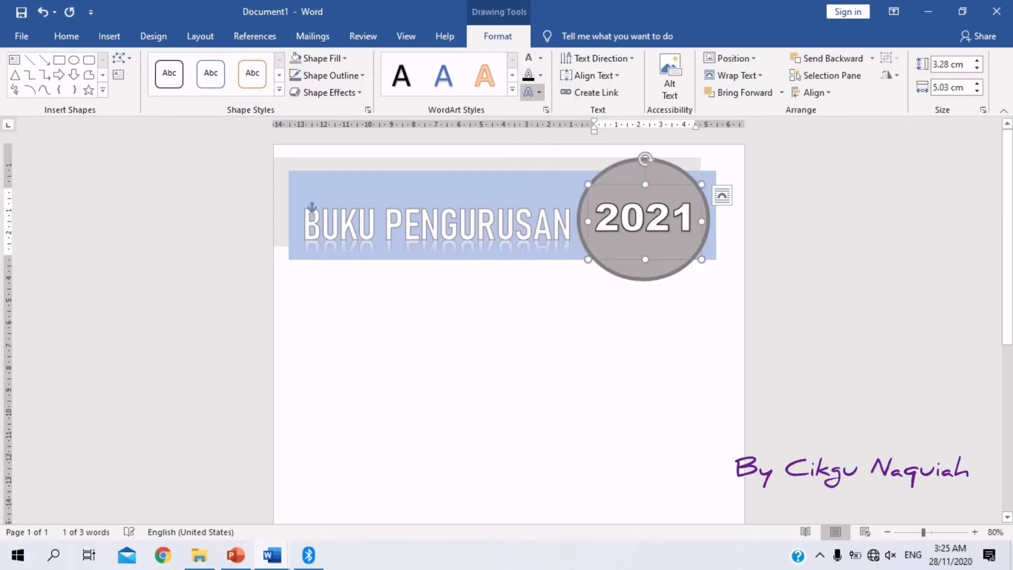
click(331, 206)
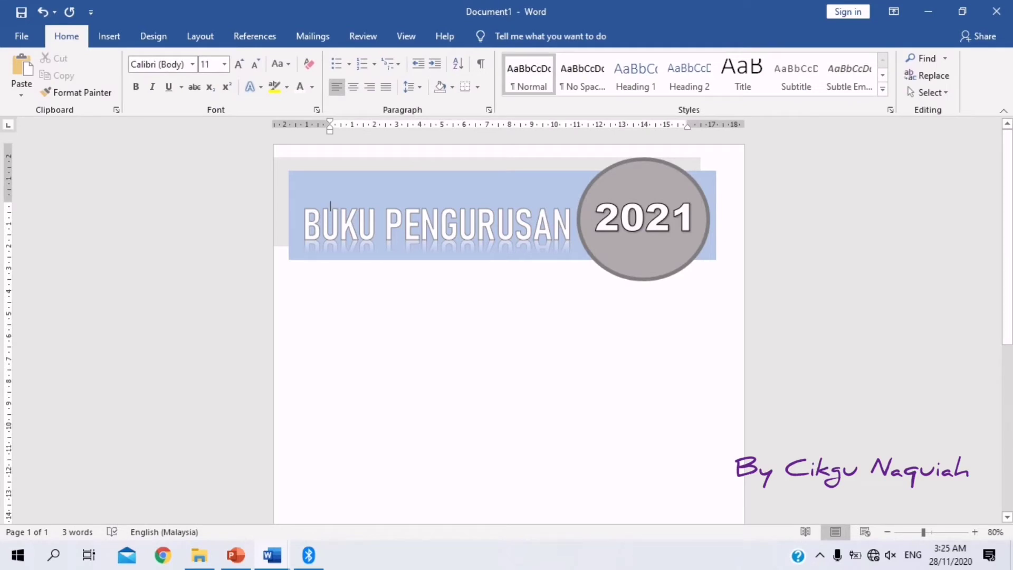
click(672, 217)
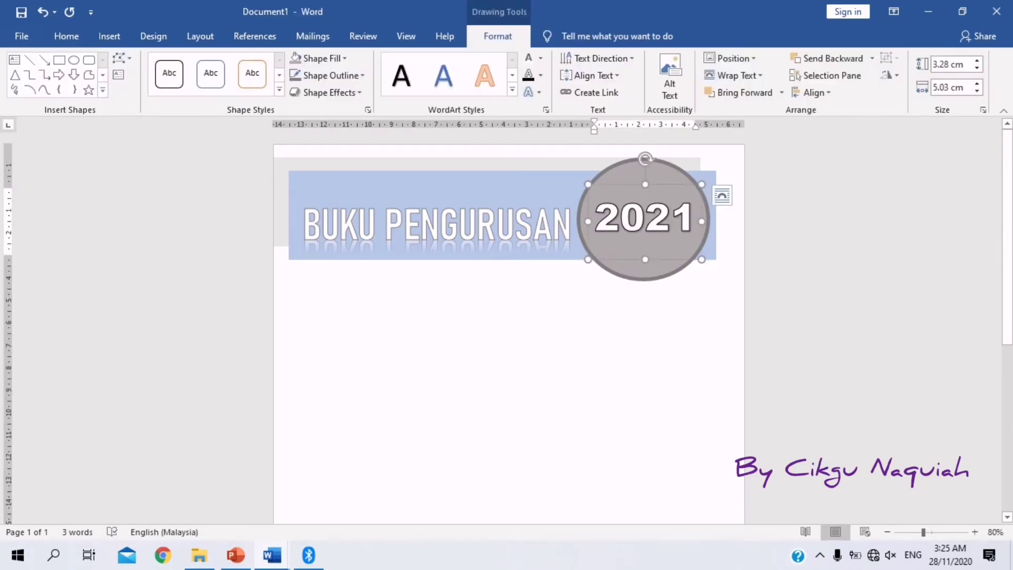
click(331, 206)
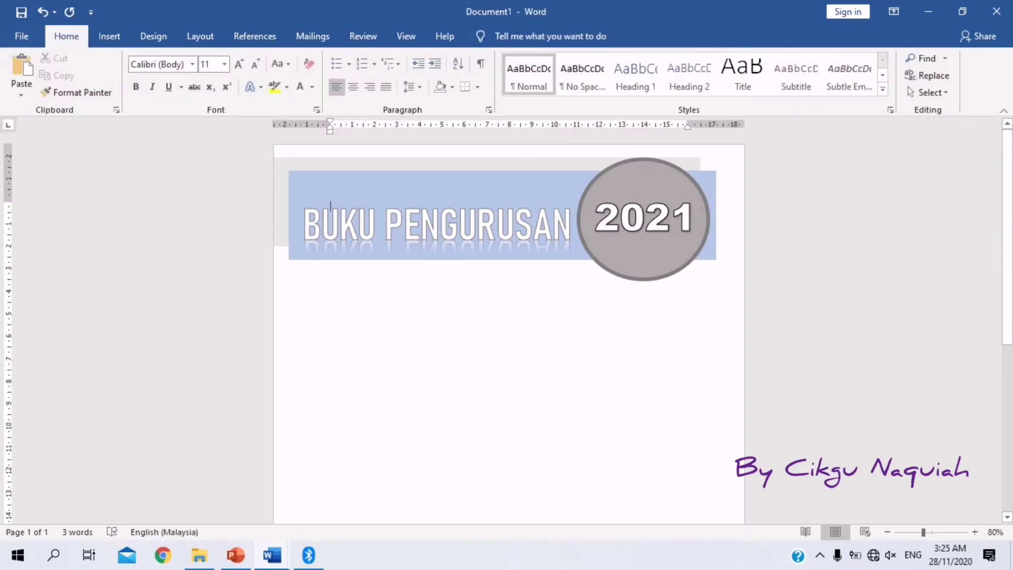
Try the standard yellow as the text fill of 2021.
click(645, 217)
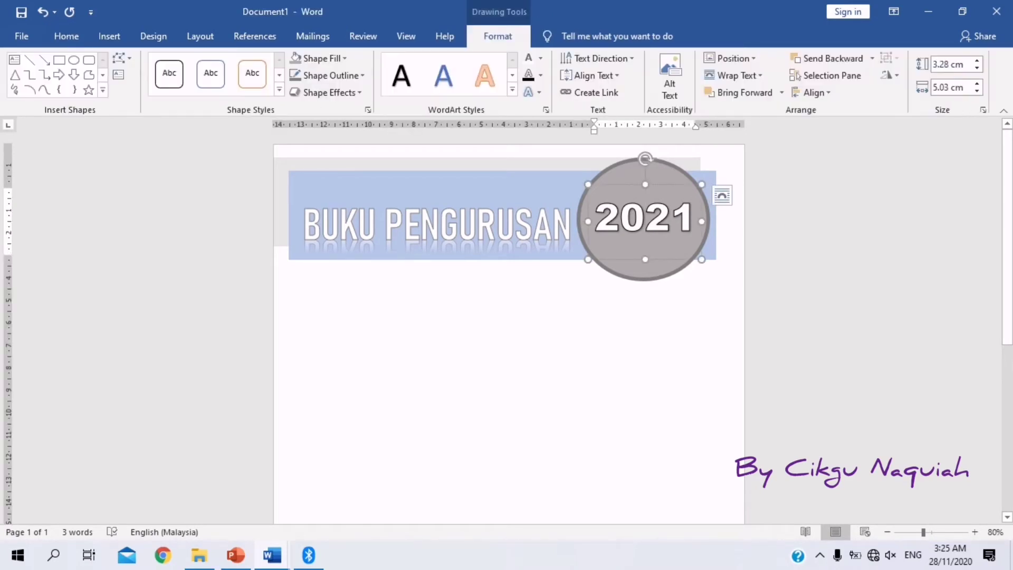
click(623, 185)
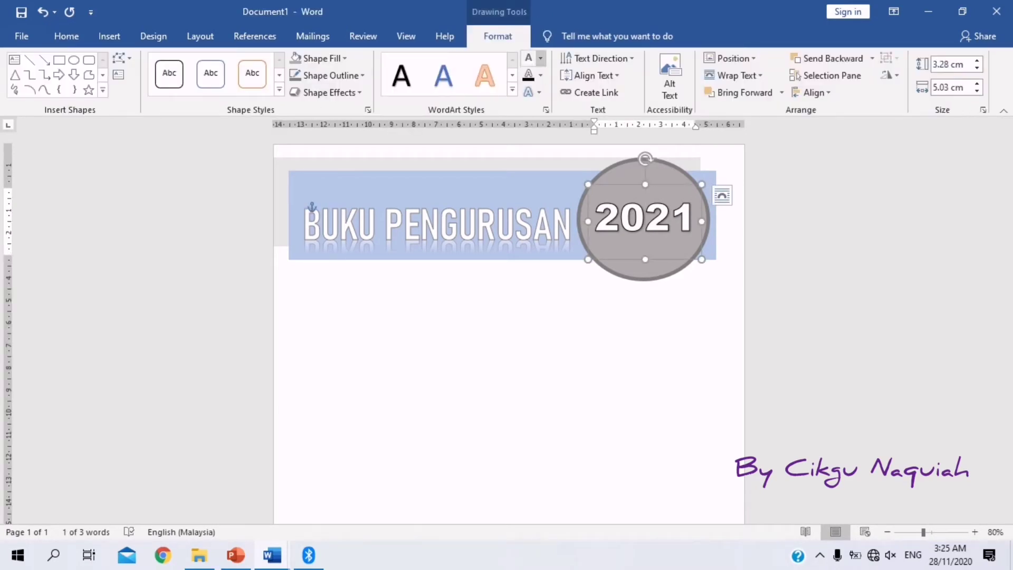
click(540, 57)
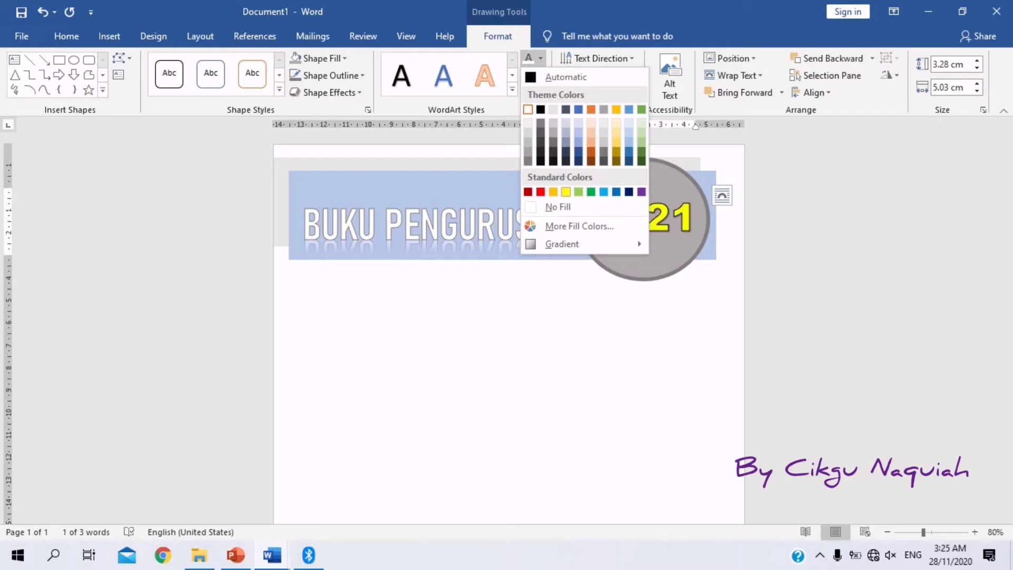
click(566, 192)
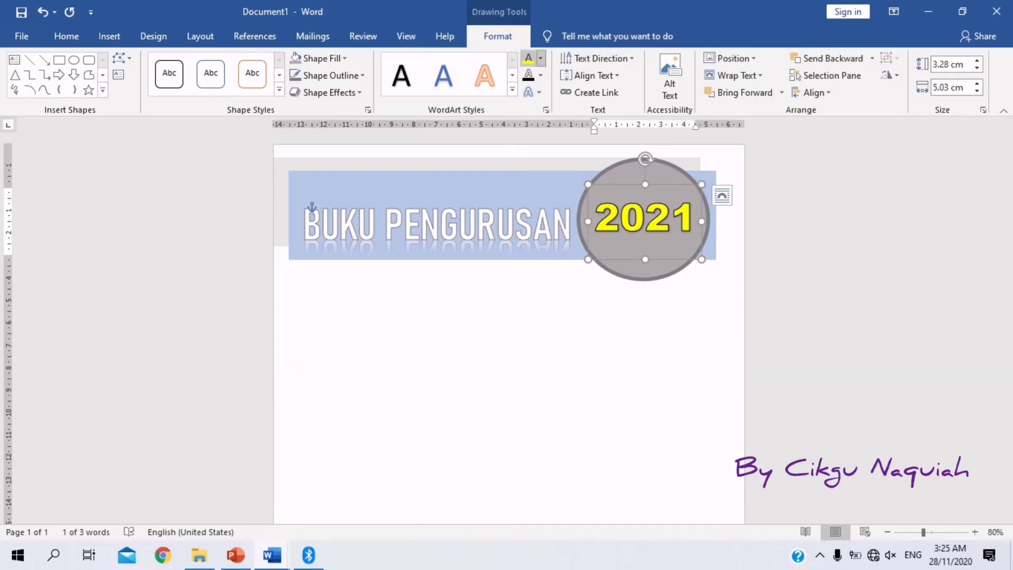
Try a pale yellow from the extended color palette as the fill of 2021 and undo the yellow fills.
click(540, 58)
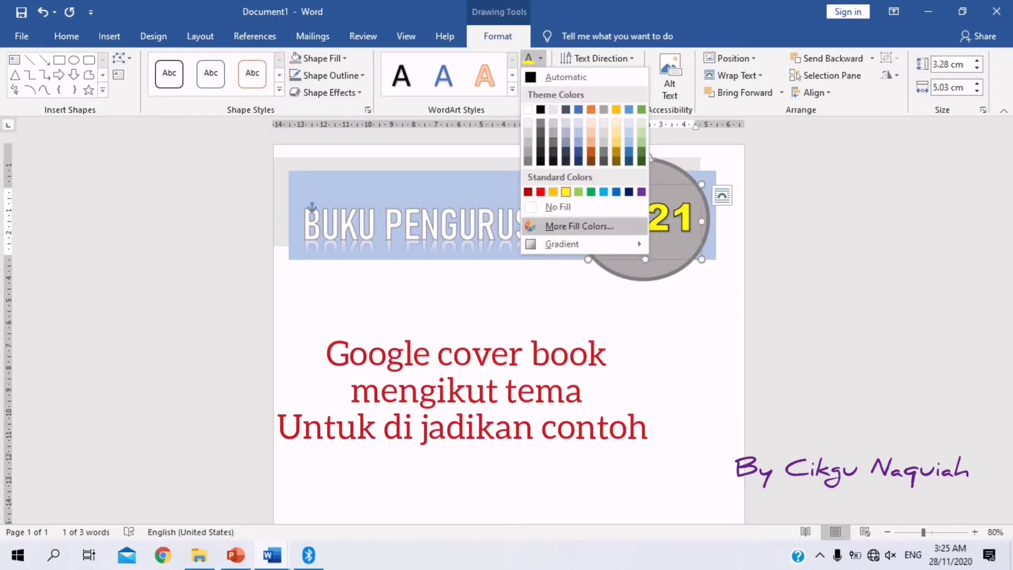
click(580, 225)
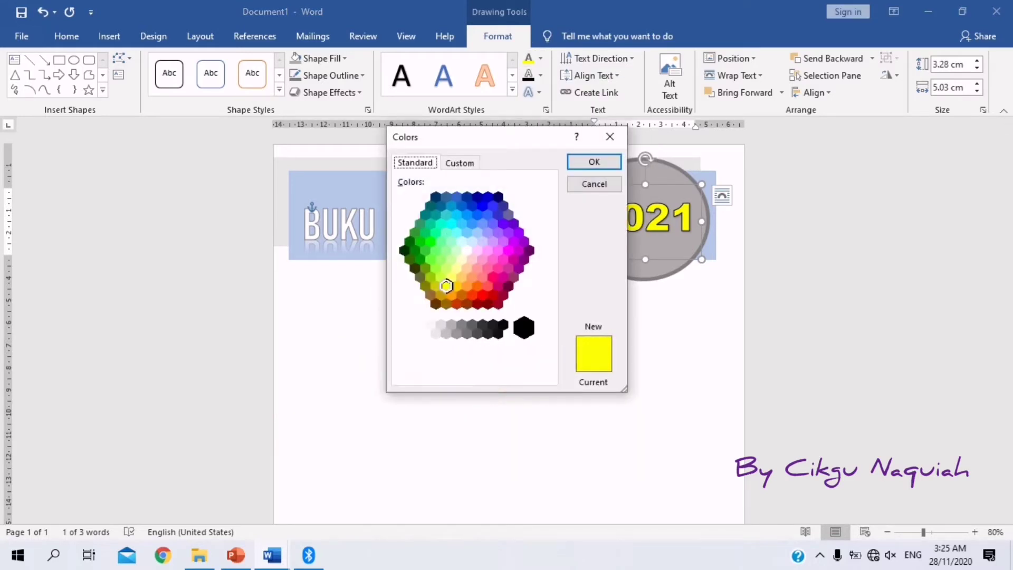
click(451, 277)
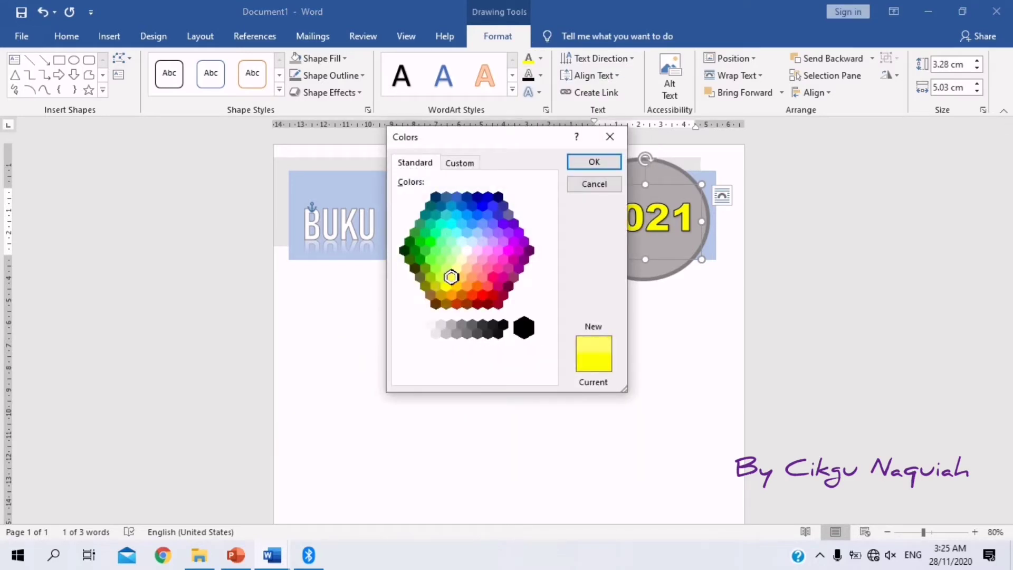
click(456, 268)
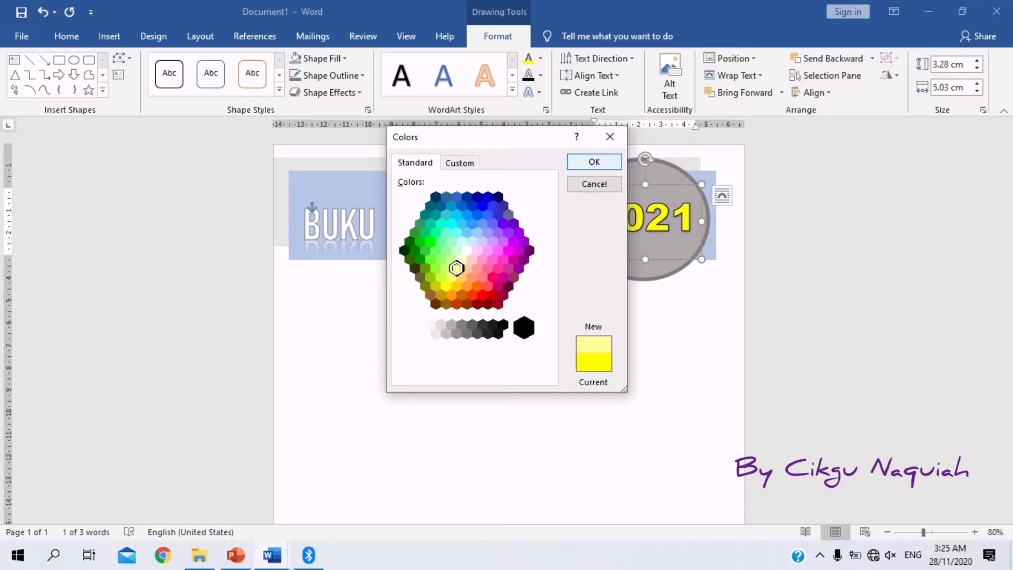
click(594, 161)
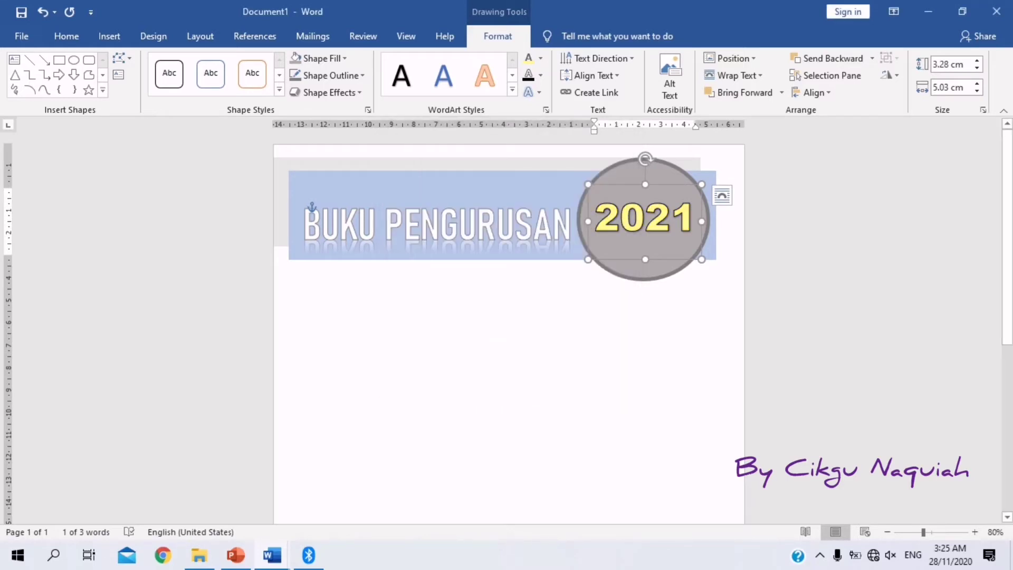
key(Escape)
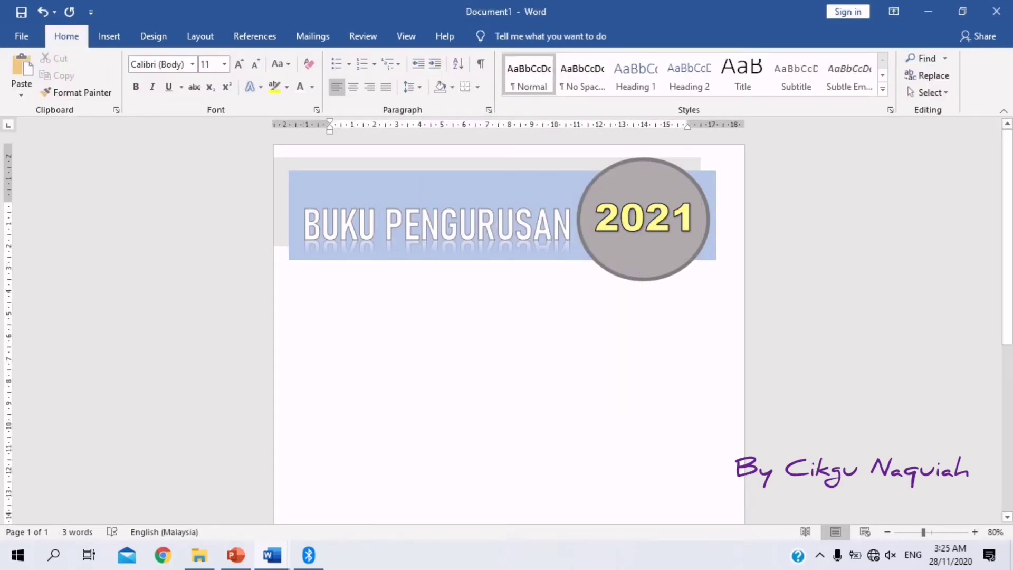
key(ctrl+z)
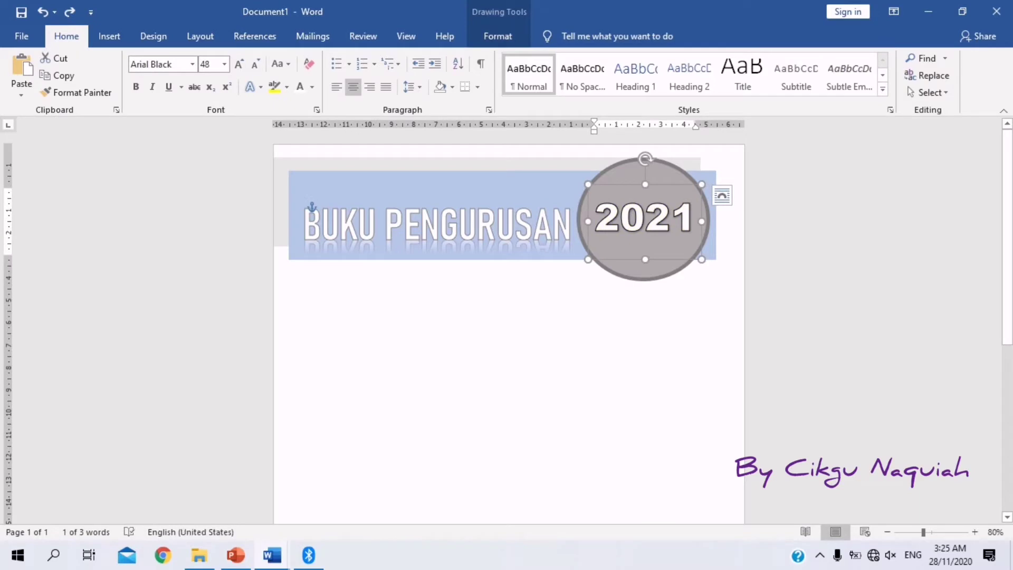
Insert a WordArt in the plain black fill style and move it into the empty area below the header.
scroll(509, 317, down, 3)
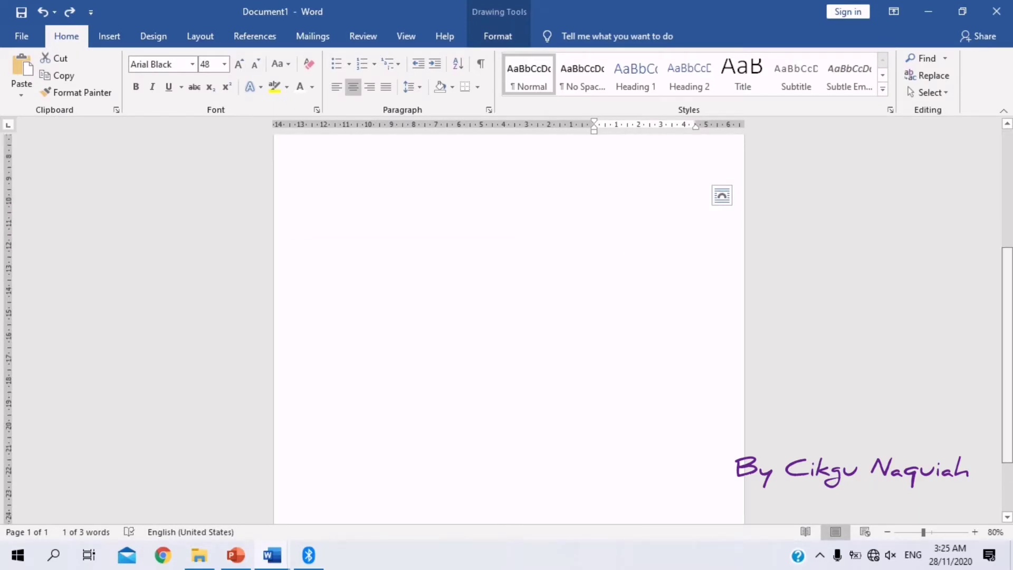
scroll(508, 317, up, 3)
scroll(508, 316, down, 1)
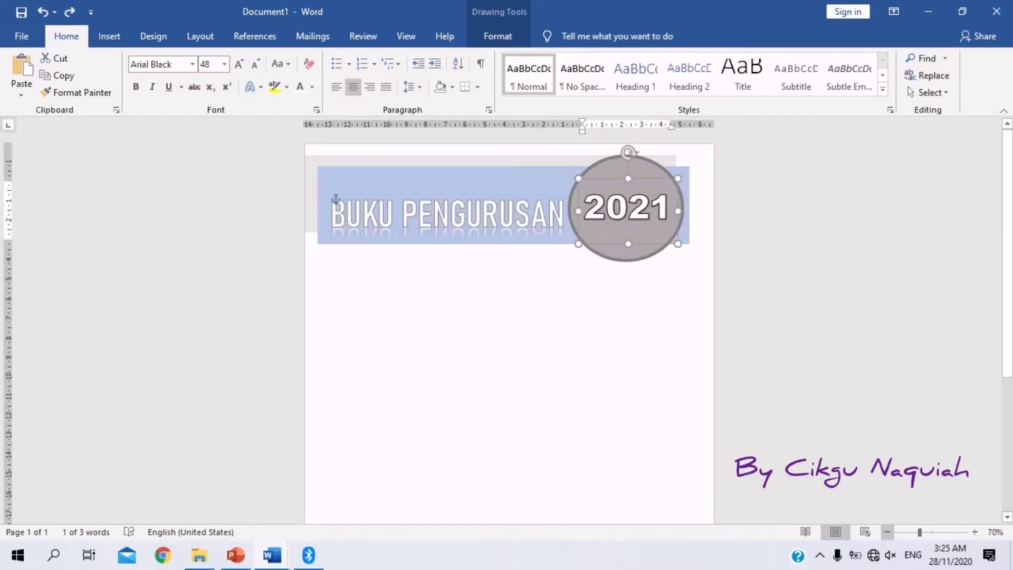
click(887, 532)
mouse_move(1008, 274)
mouse_down()
mouse_move(1008, 338)
mouse_move(1008, 274)
mouse_up()
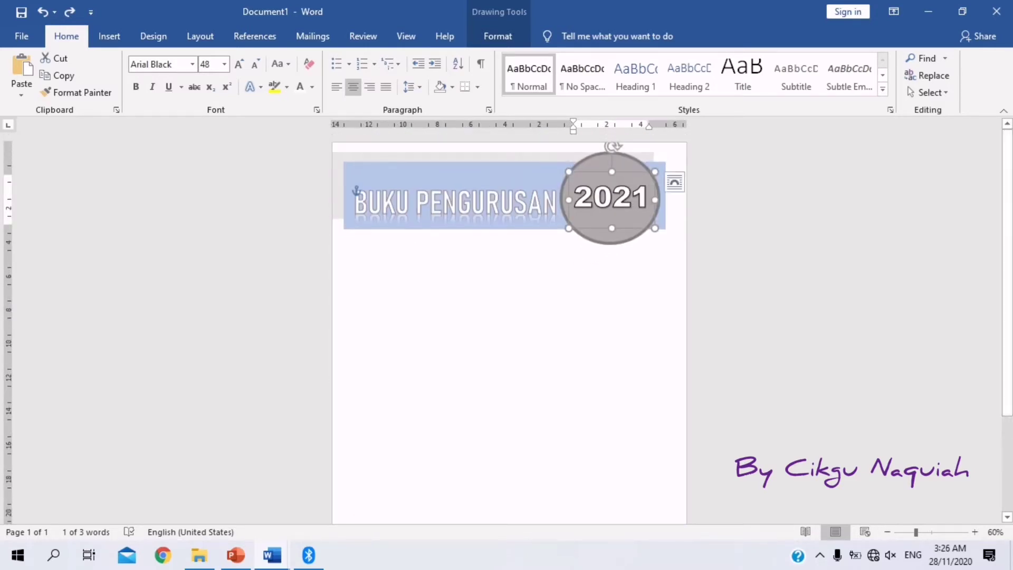
key(Escape)
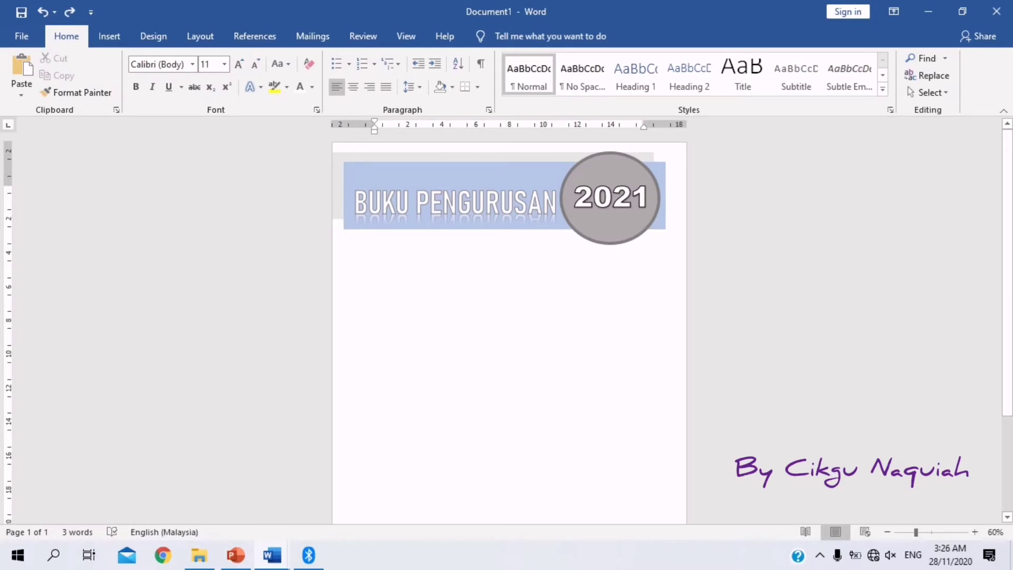
click(109, 36)
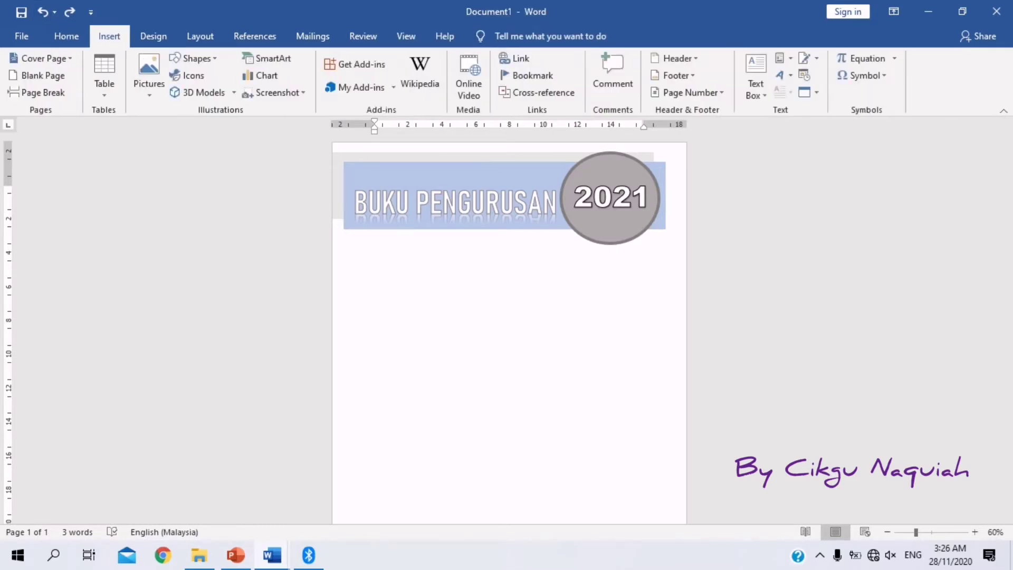
click(781, 75)
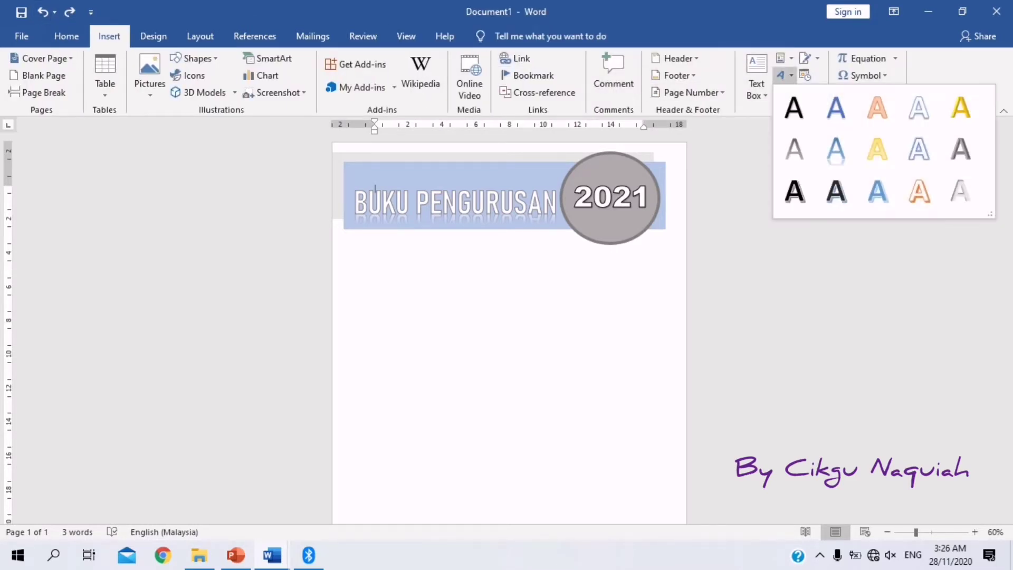
click(794, 107)
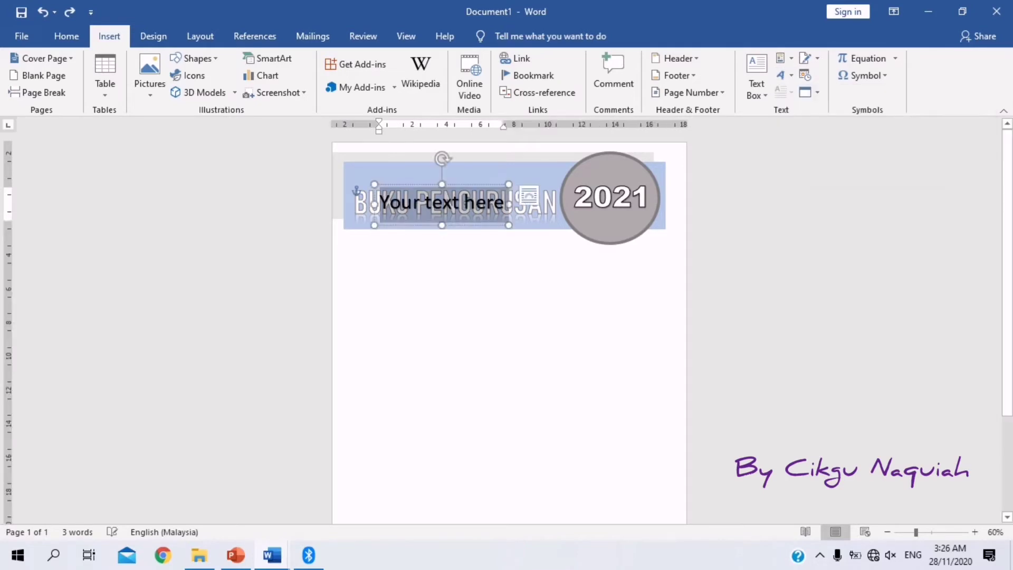
drag(401, 226, 472, 324)
Replace the placeholder text of the new WordArt with UNIT KURIKULUM.
triple_click(530, 300)
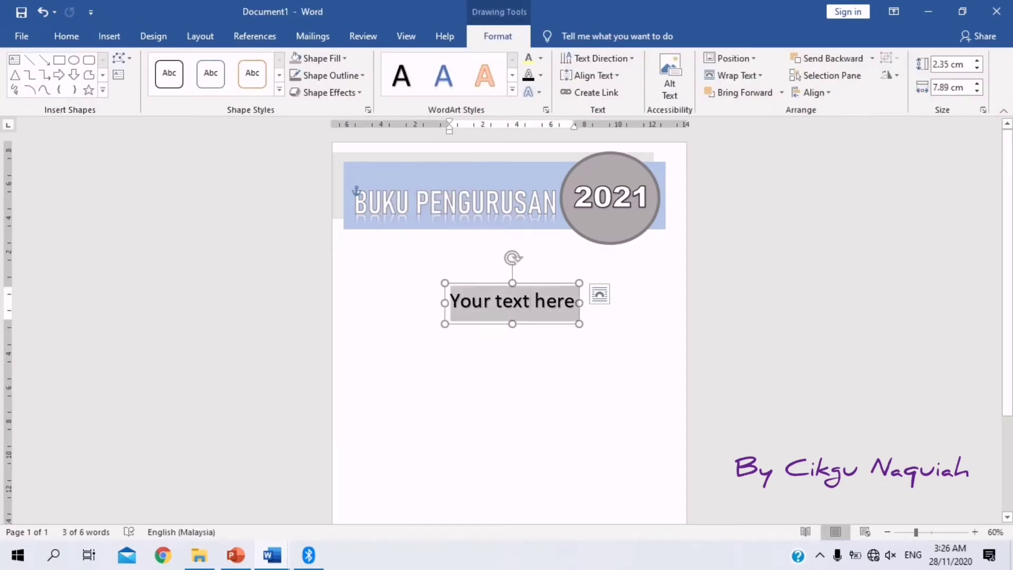
key(BackSpace)
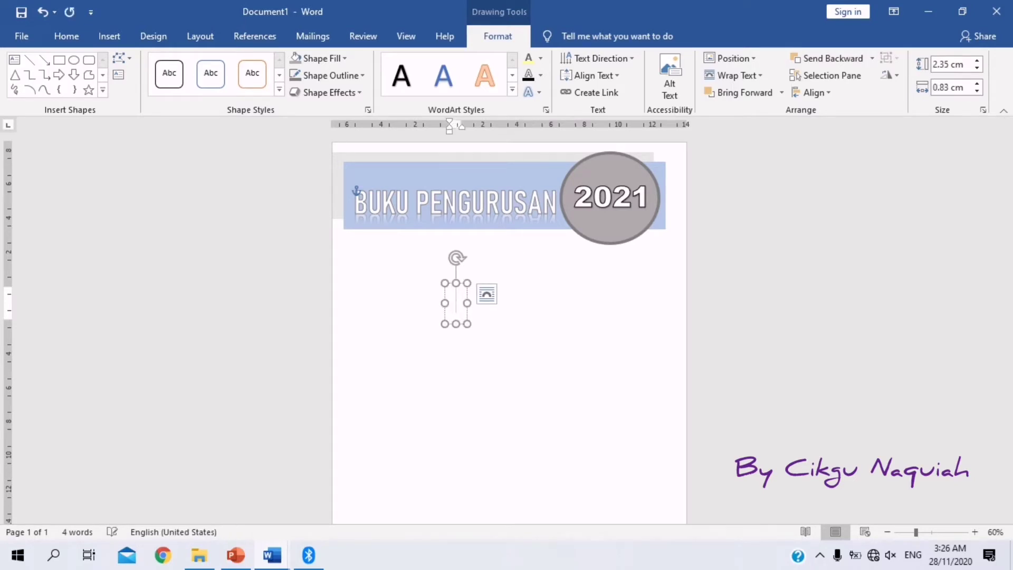
text(UNIT)
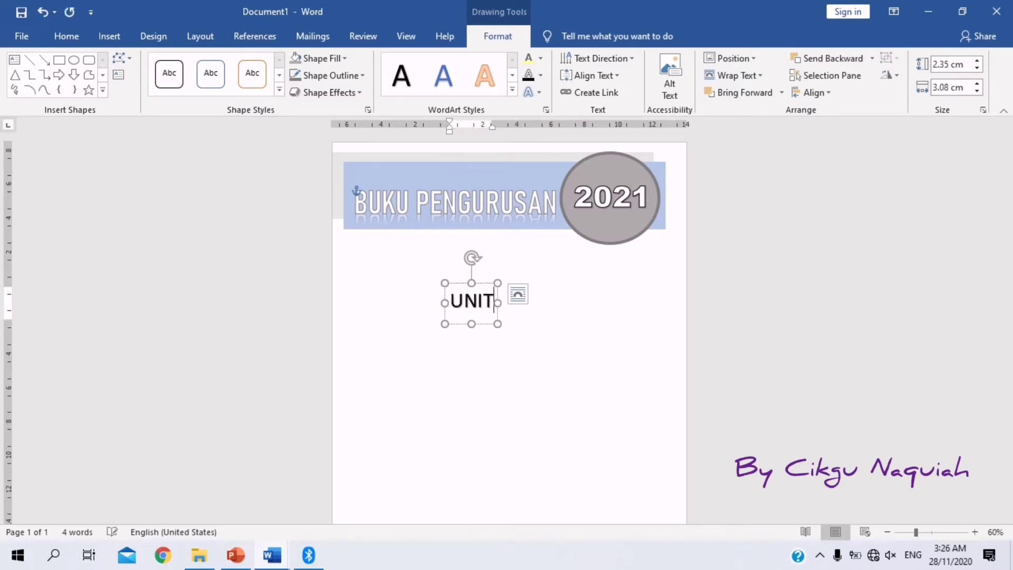
text( KURIKU)
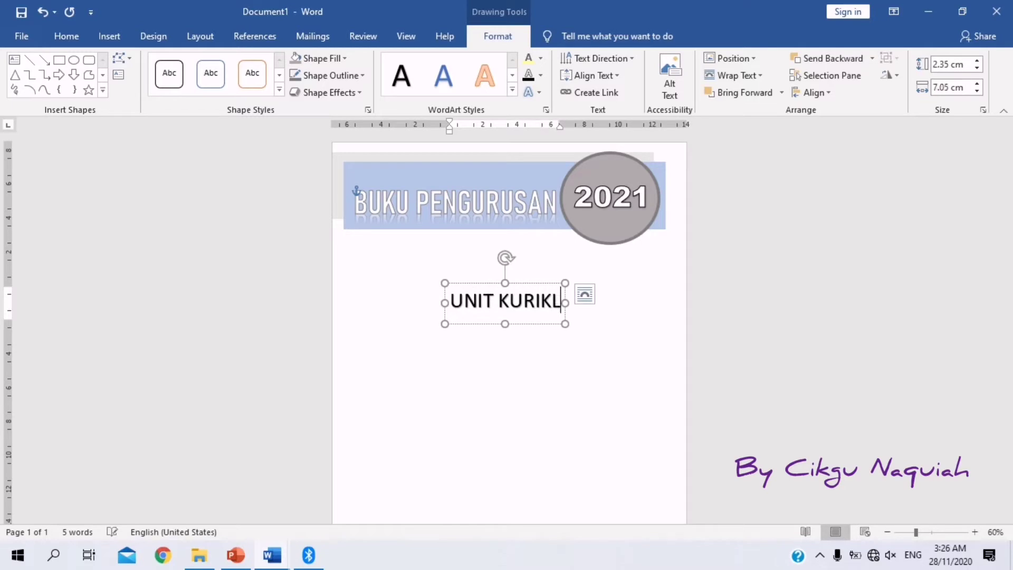
text(LUM)
Enlarge the UNIT KURIKULUM text to 72 pt and align it left within its box.
key(ctrl+a)
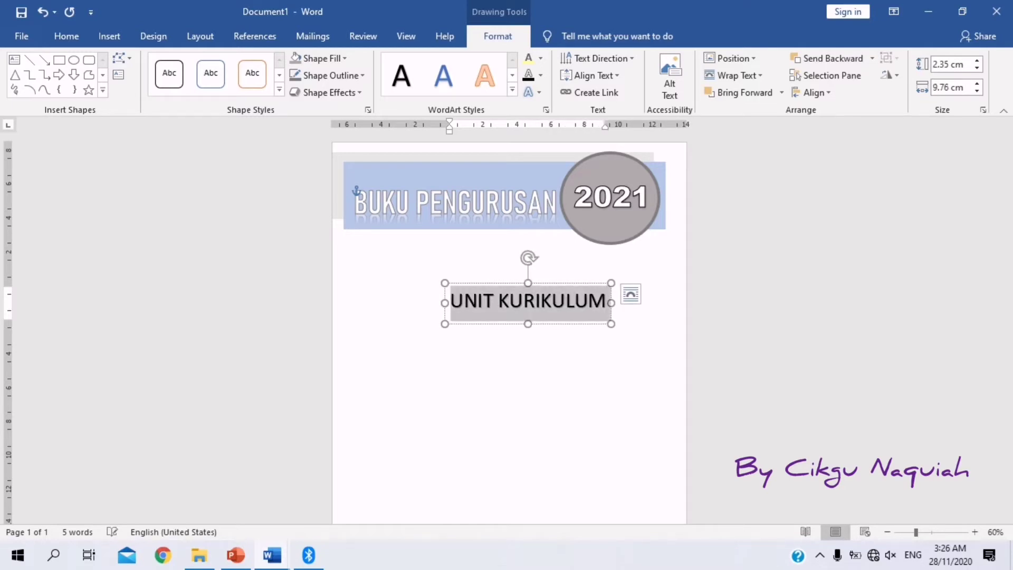
click(67, 36)
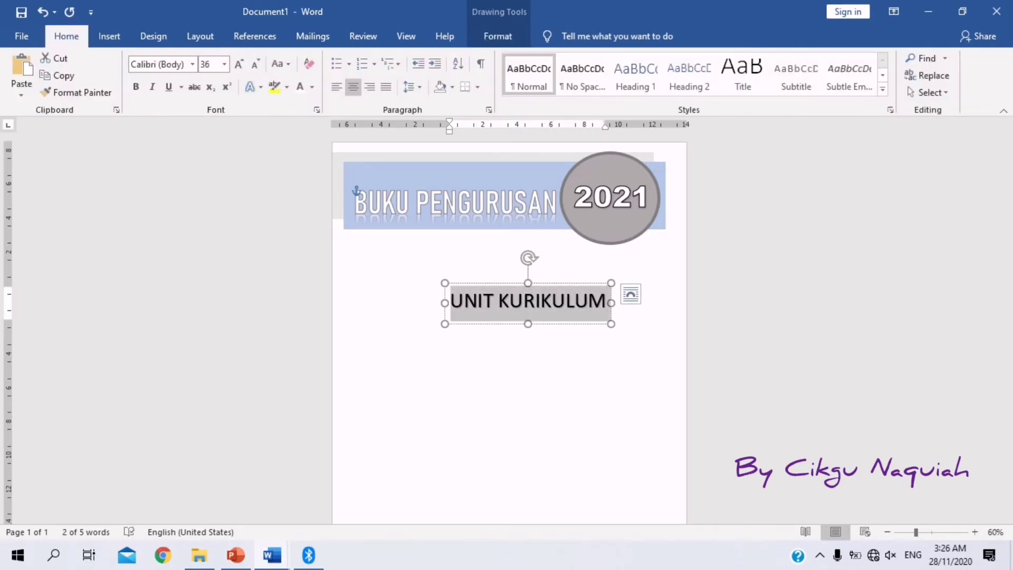
click(239, 64)
click(238, 64)
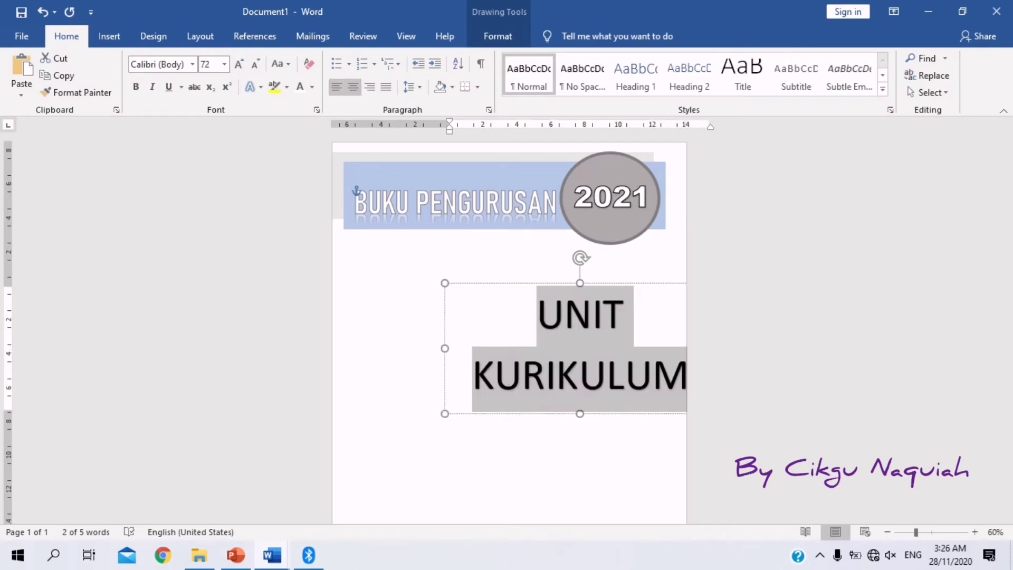
click(337, 86)
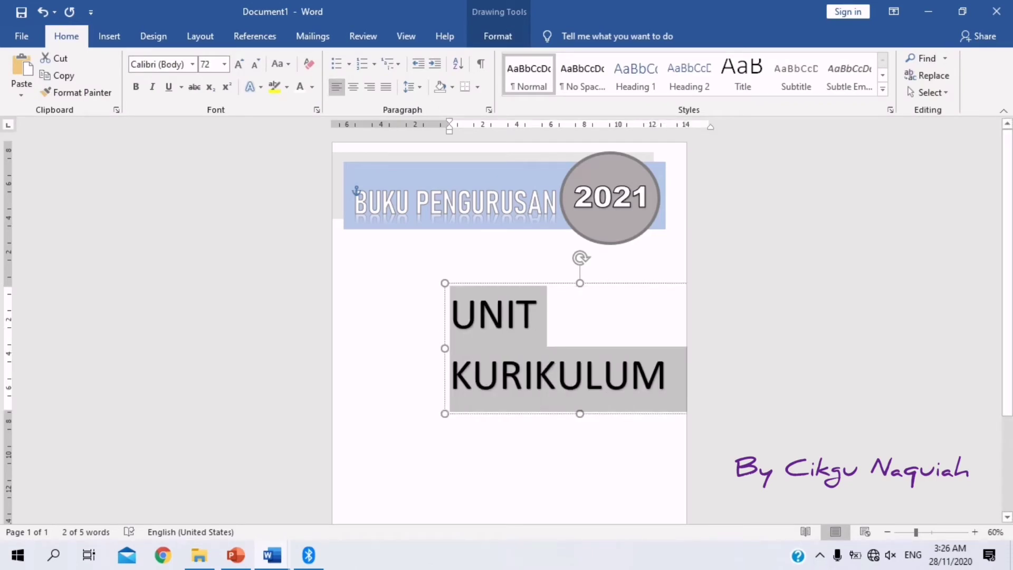
Reposition the UNIT KURIKULUM box centrally beneath the header and set its text in bold Centaur.
drag(507, 283, 432, 263)
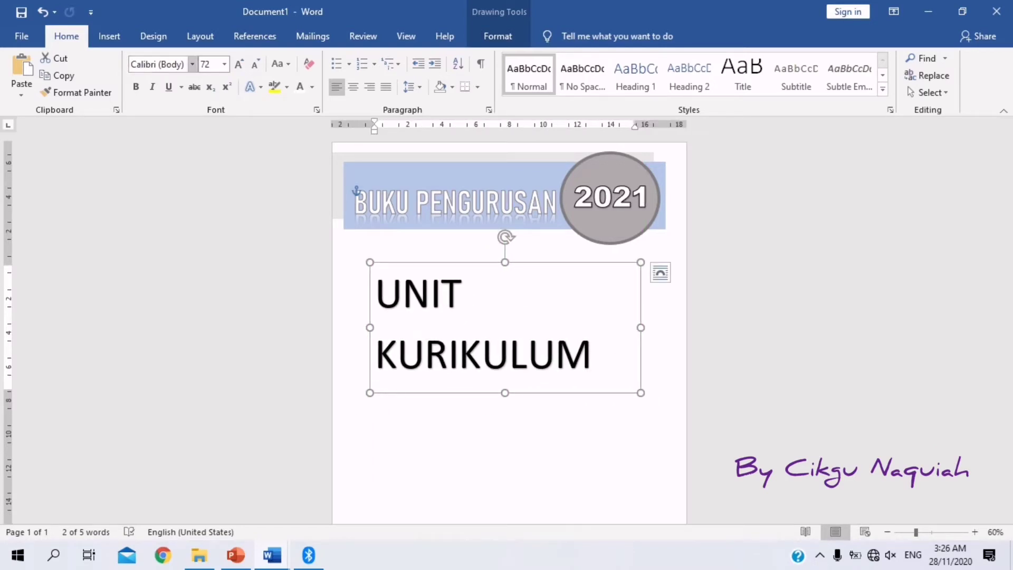
click(192, 64)
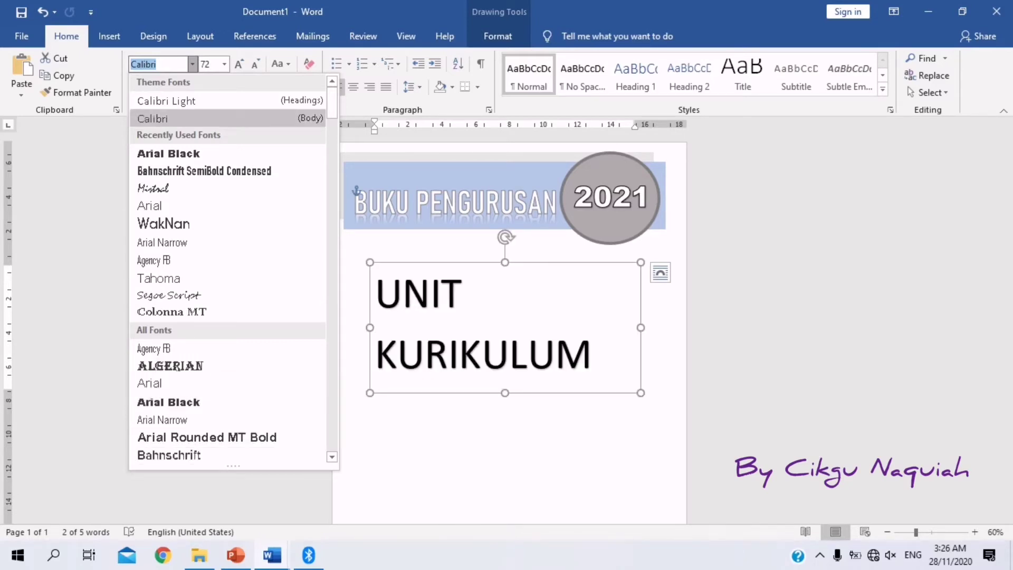
scroll(227, 270, down, 15)
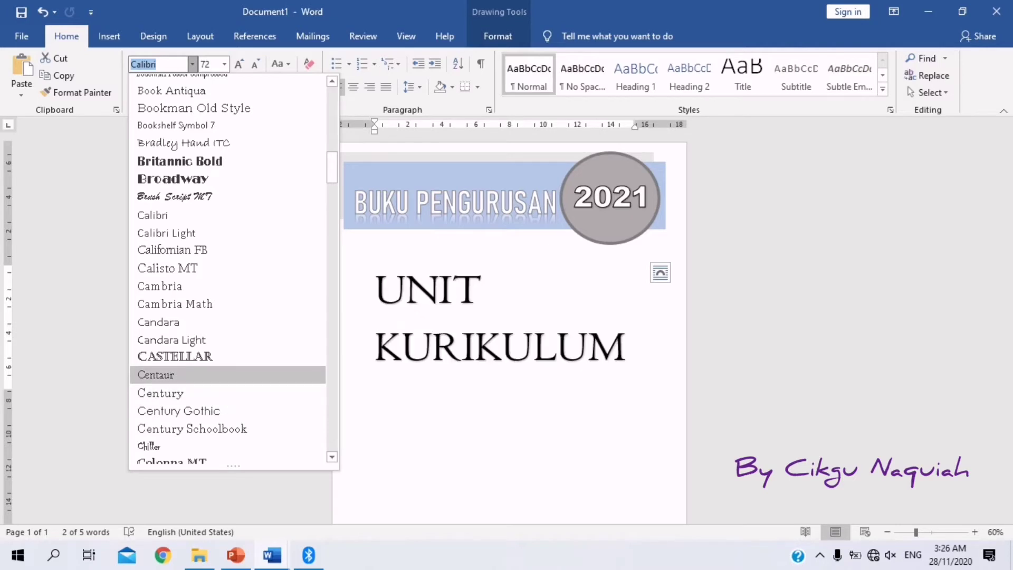
click(155, 374)
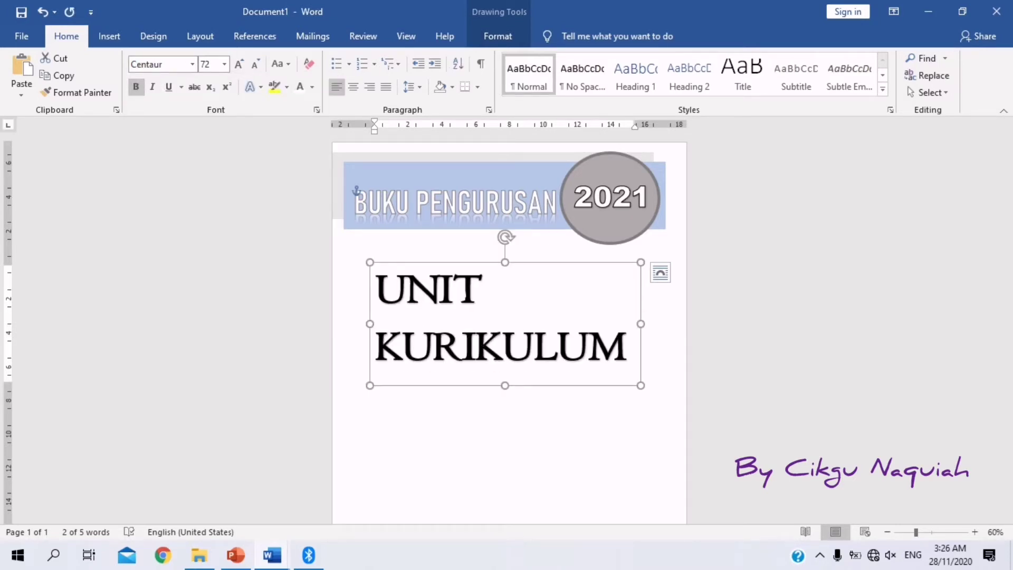
Apply the first reflection variation to the UNIT KURIKULUM text.
click(498, 36)
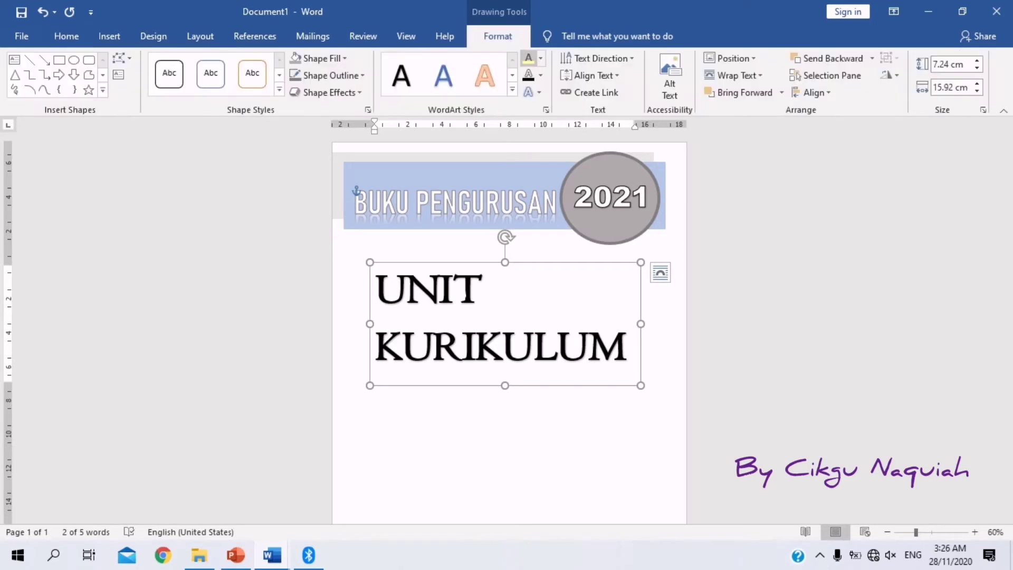
click(532, 93)
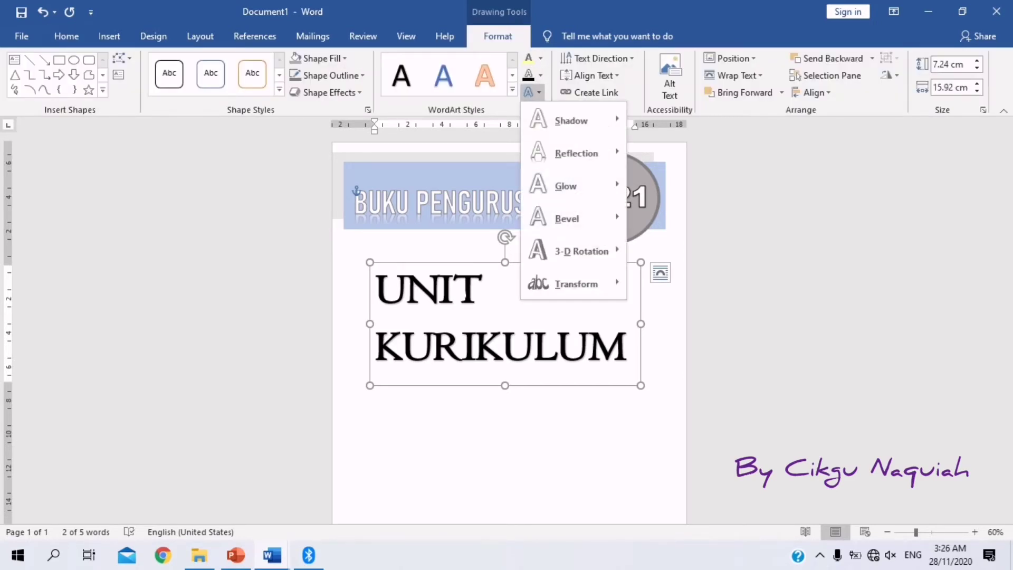
mouse_move(575, 153)
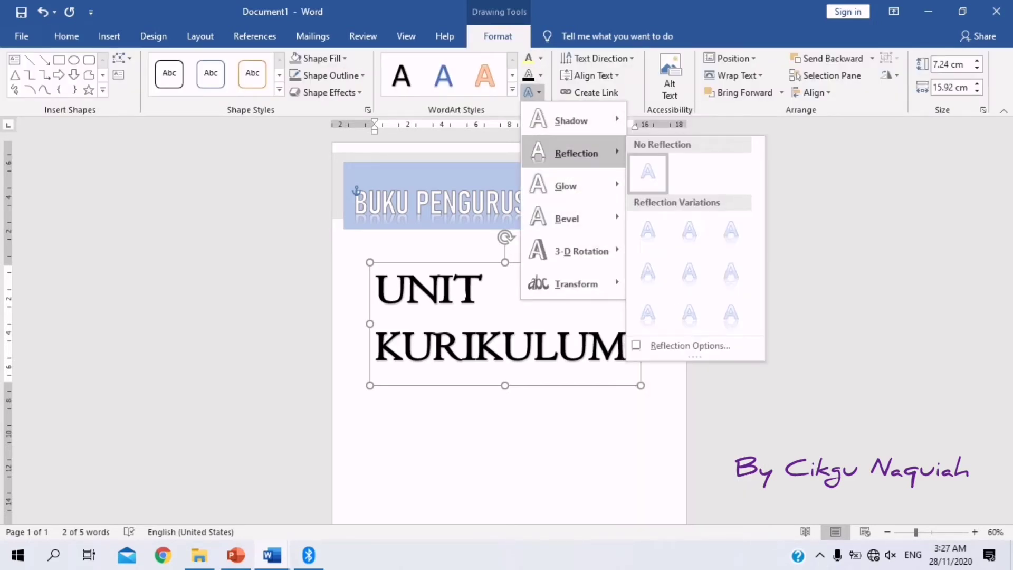
click(648, 230)
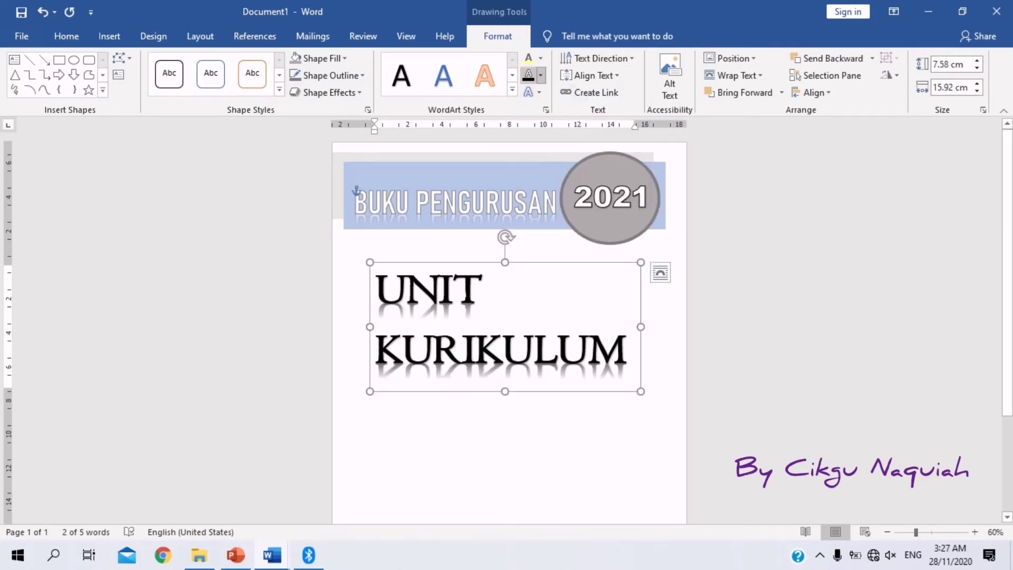
Add the 8 point Gold, Accent color 4 glow to the UNIT KURIKULUM text and deselect it.
click(541, 76)
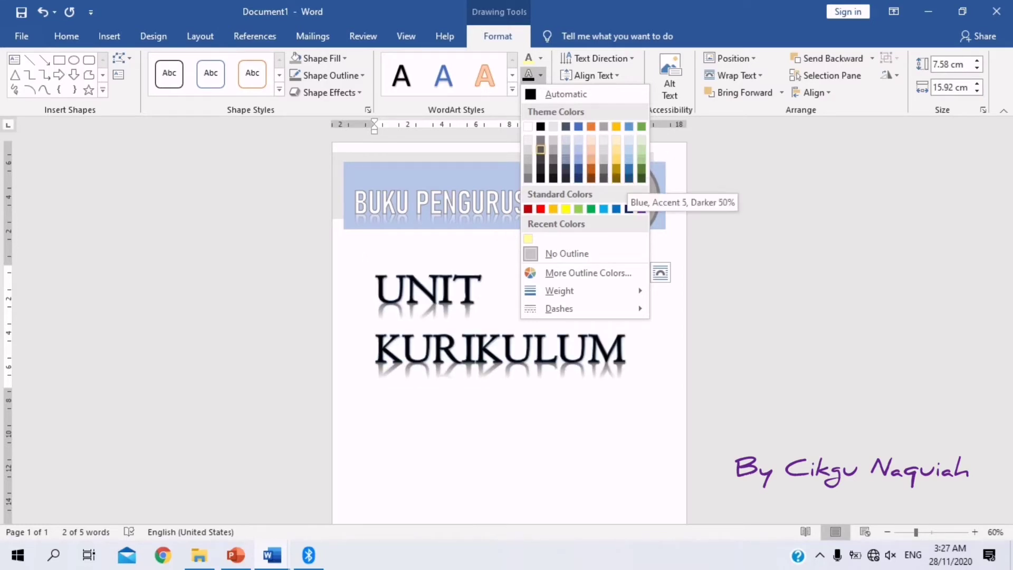
key(Escape)
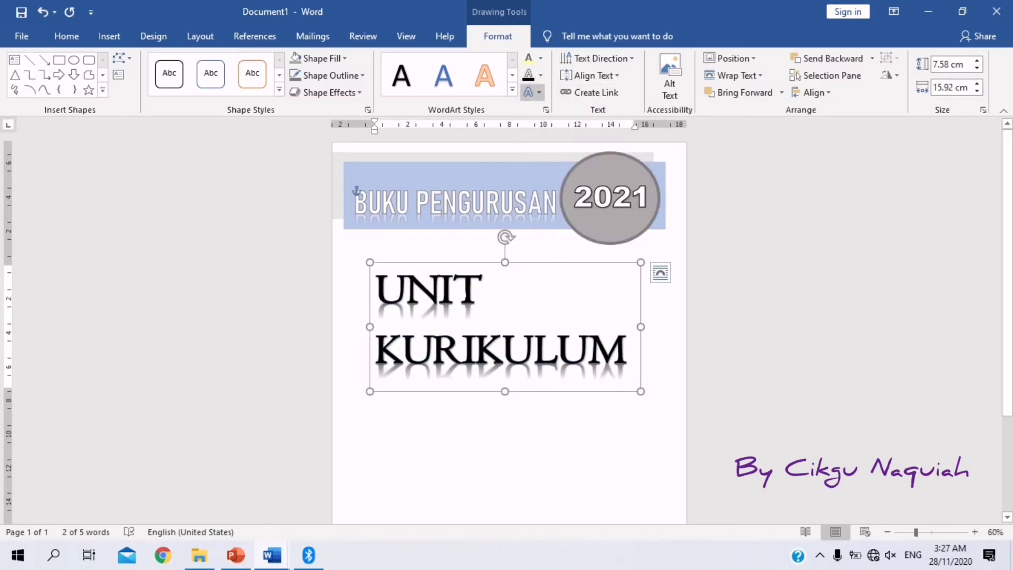
click(533, 92)
mouse_move(575, 186)
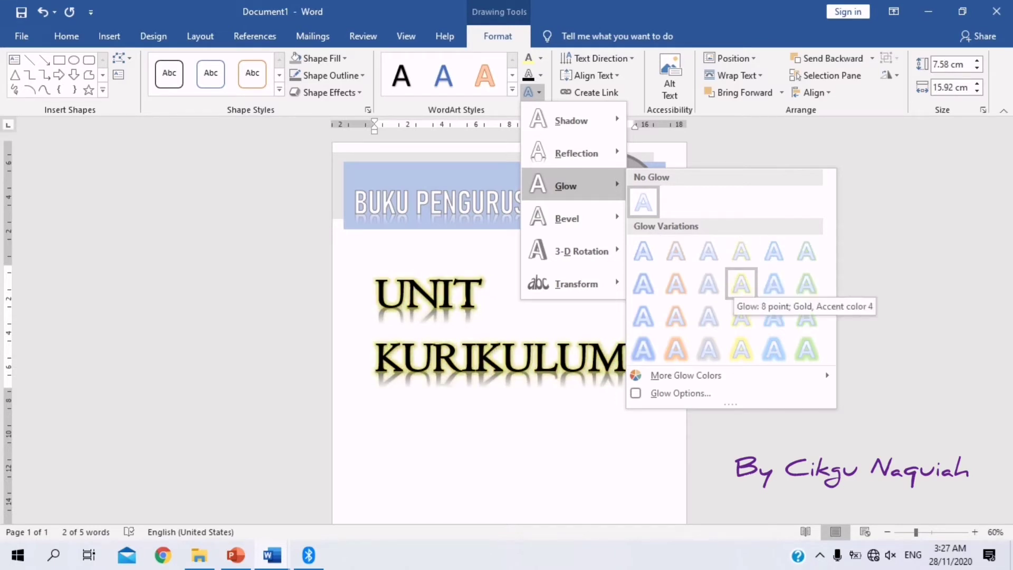
click(741, 284)
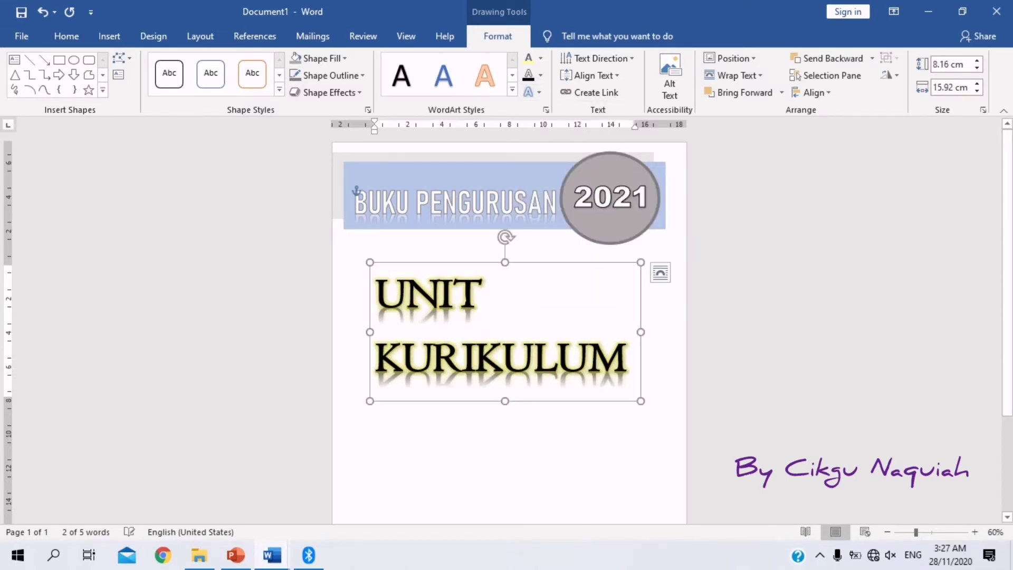
click(510, 455)
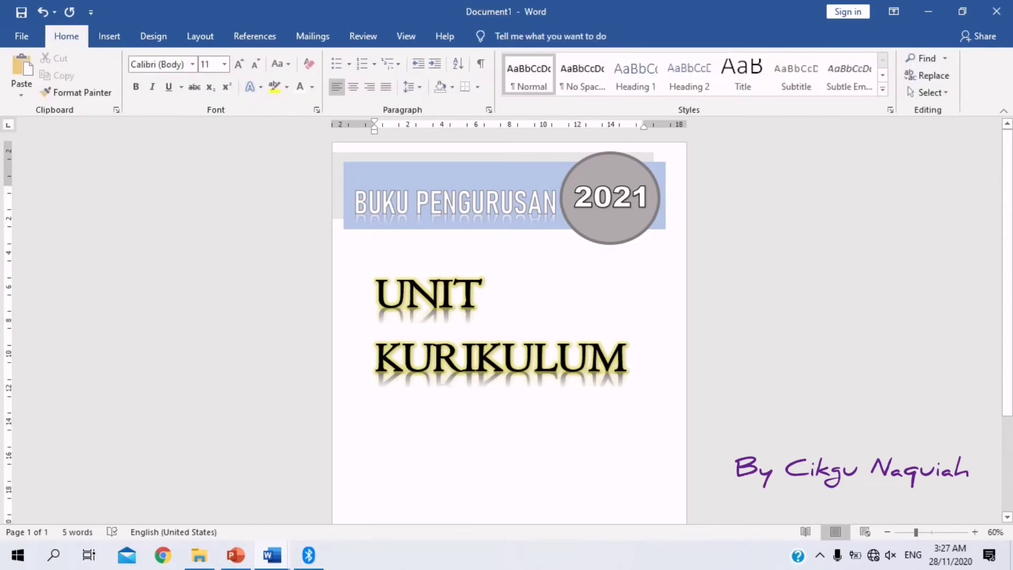
Insert blue WordArt reading SEK. KEB. ST. JAMES, KUDAT and move it directly beneath the word KURIKULUM.
scroll(376, 188, down, 4)
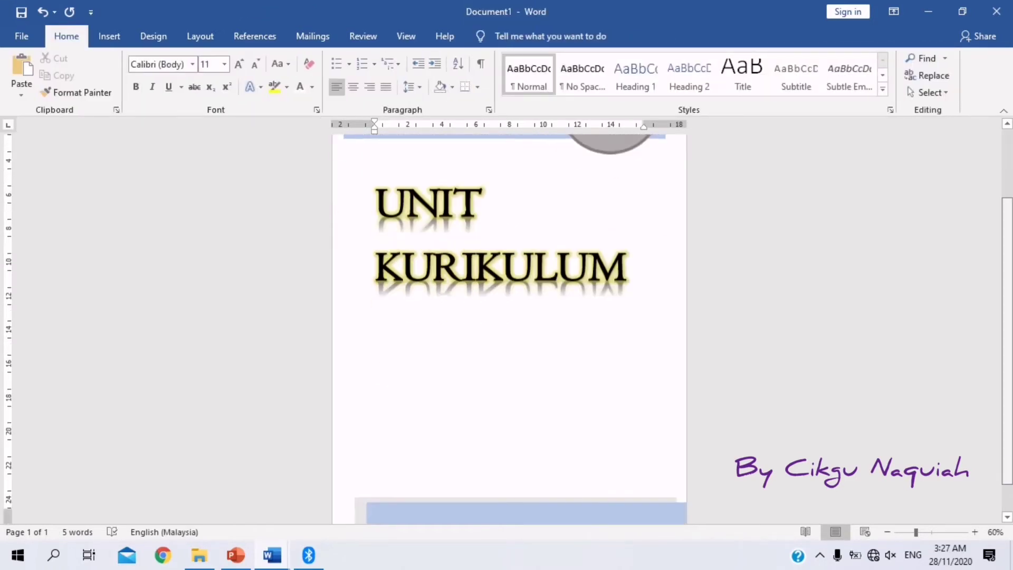
scroll(375, 189, up, 3)
scroll(375, 188, up, 1)
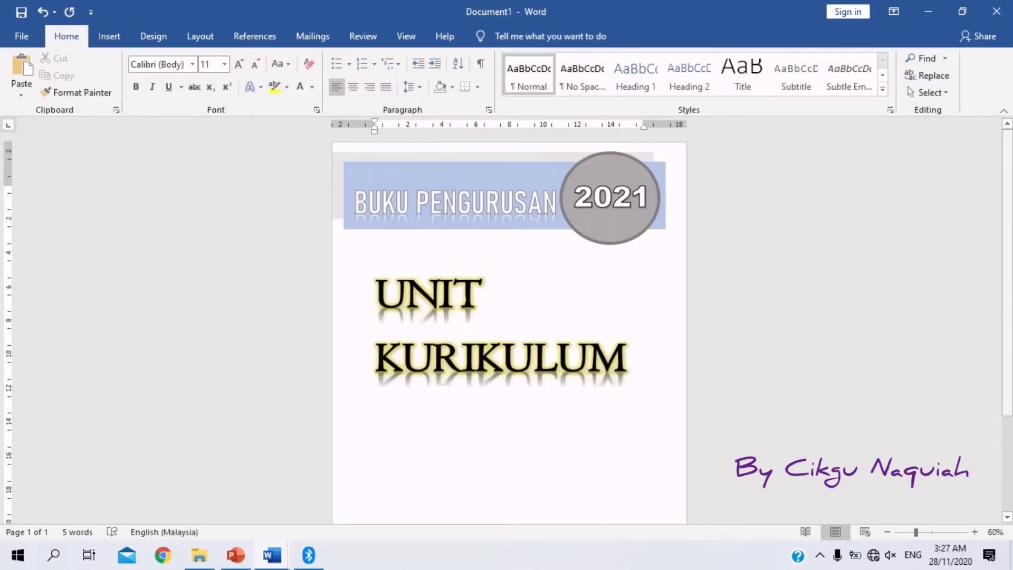
scroll(375, 189, down, 2)
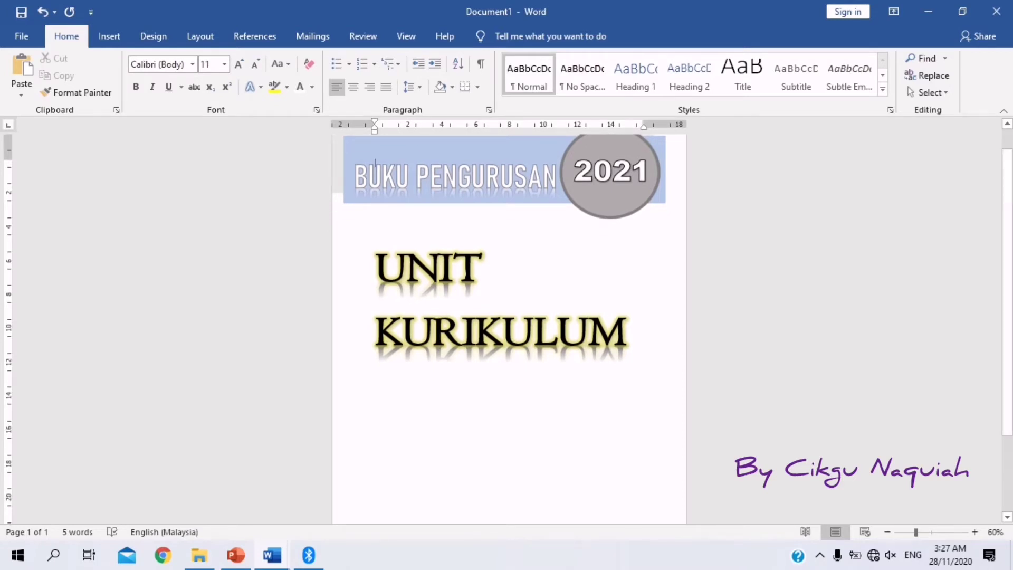
click(109, 36)
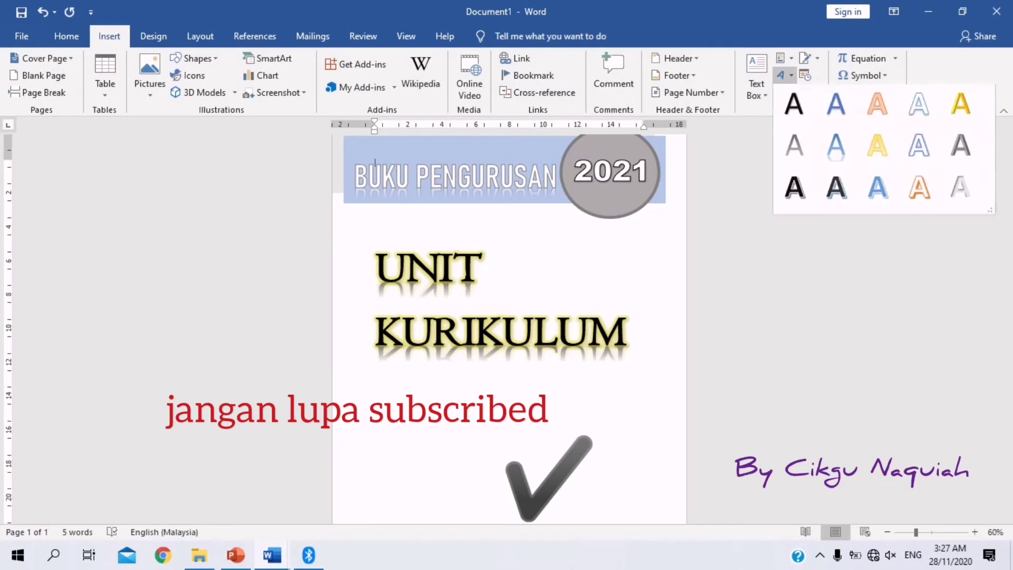
click(783, 74)
click(836, 108)
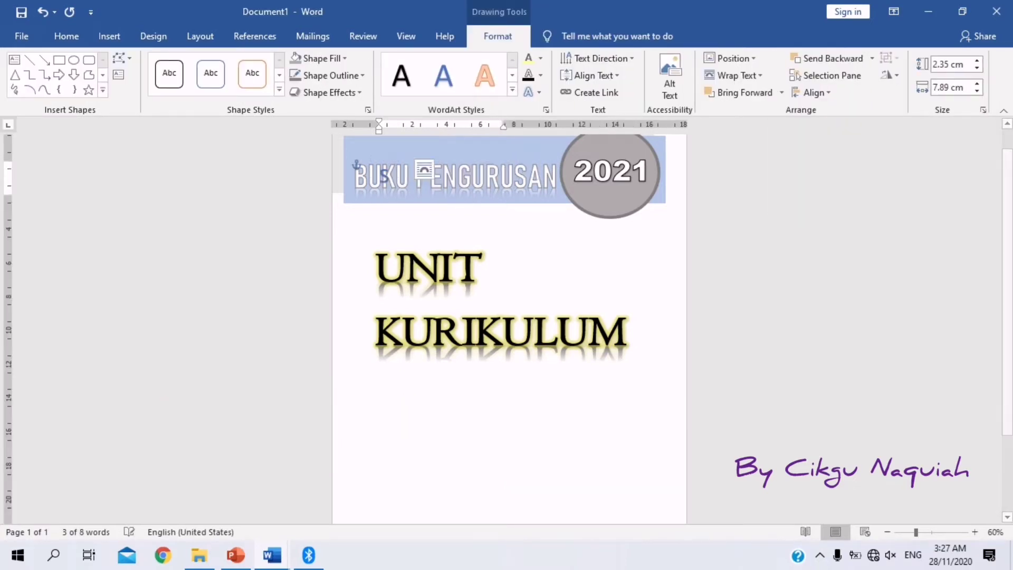
text(SEK. KEB)
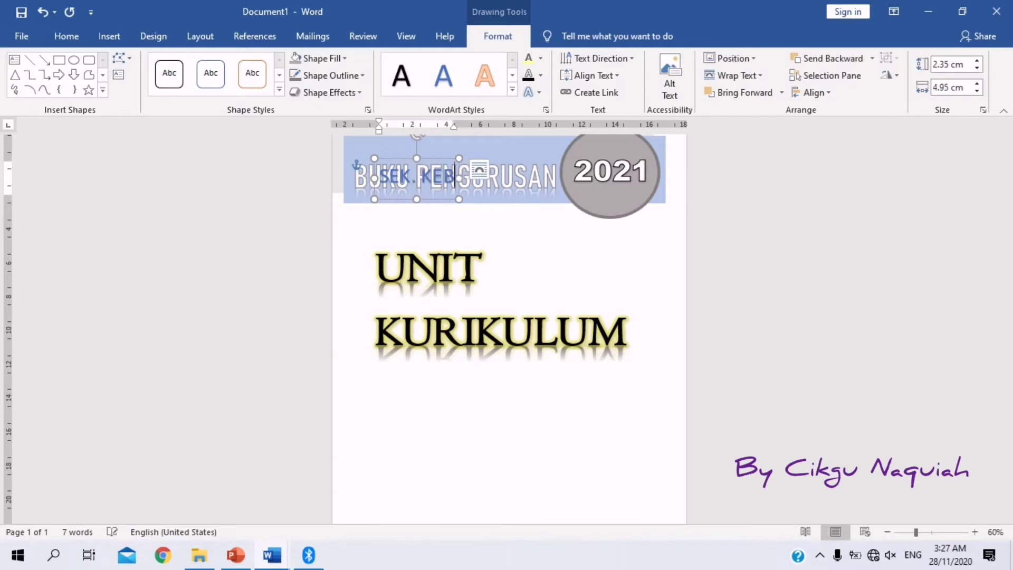
text(.ST)
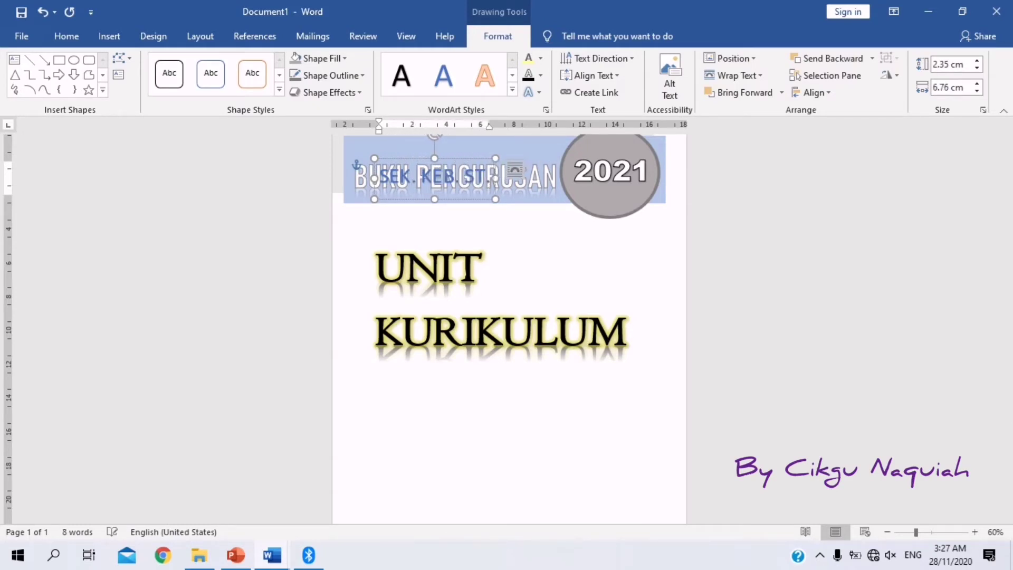
text(. JAMES, KEDAH)
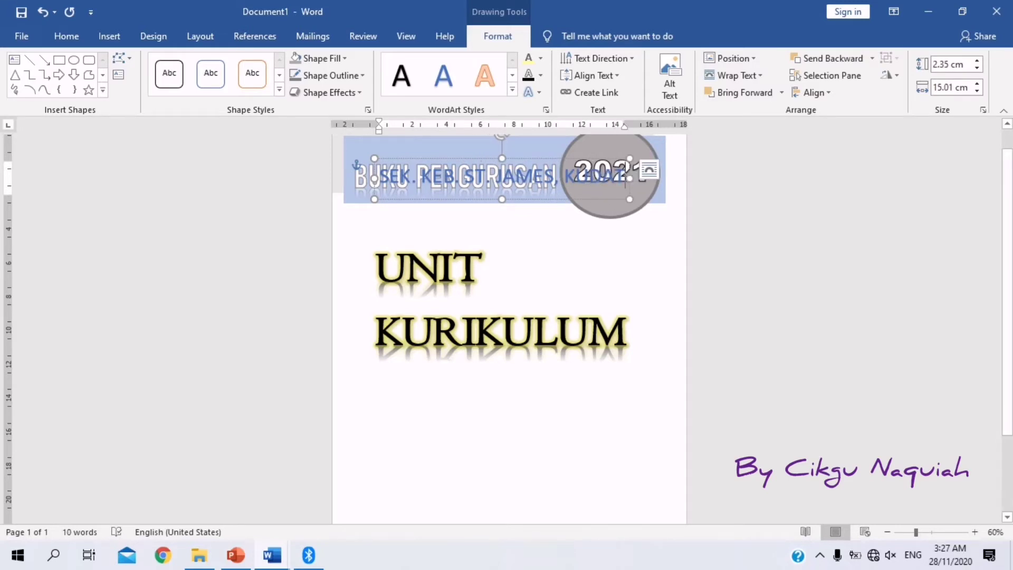
drag(626, 179, 626, 378)
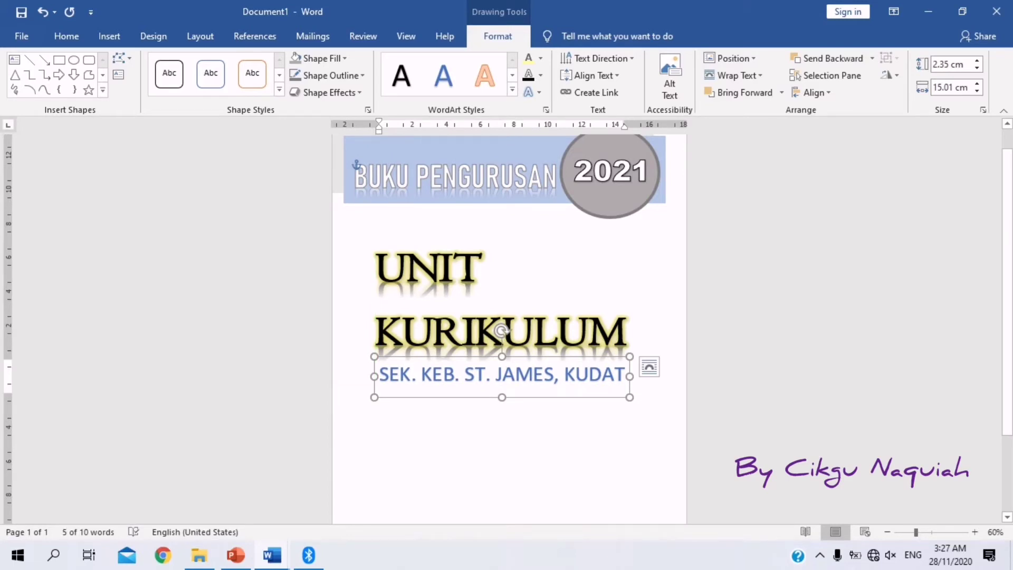
Set the school name WordArt's font to Bahnschrift Condensed.
click(66, 36)
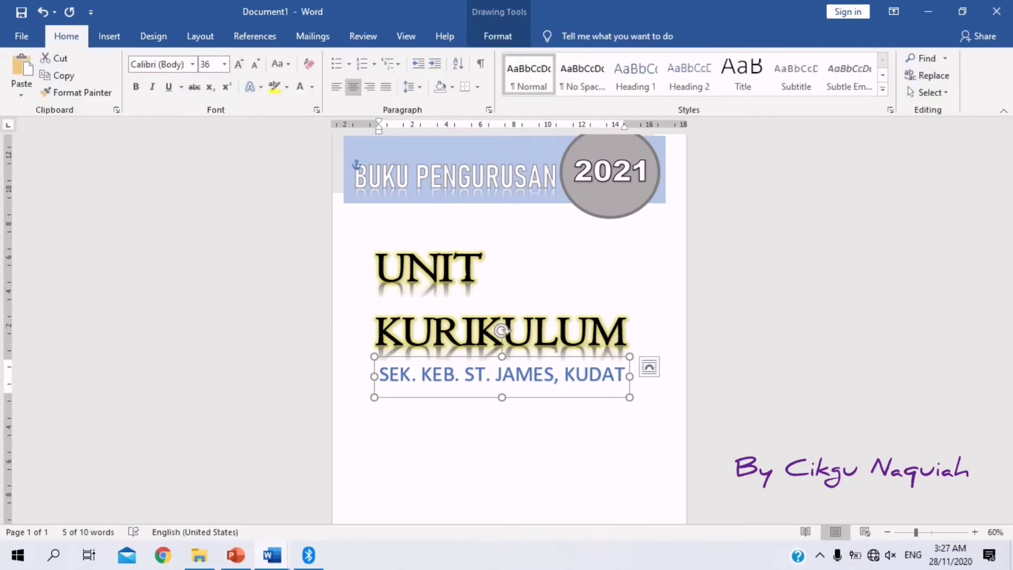
click(192, 64)
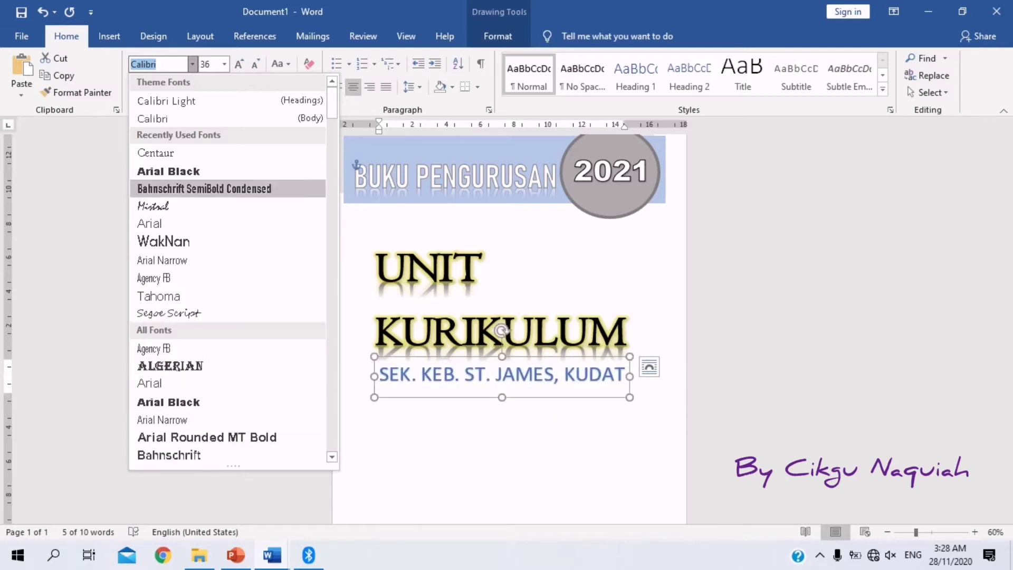
scroll(226, 233, down, 5)
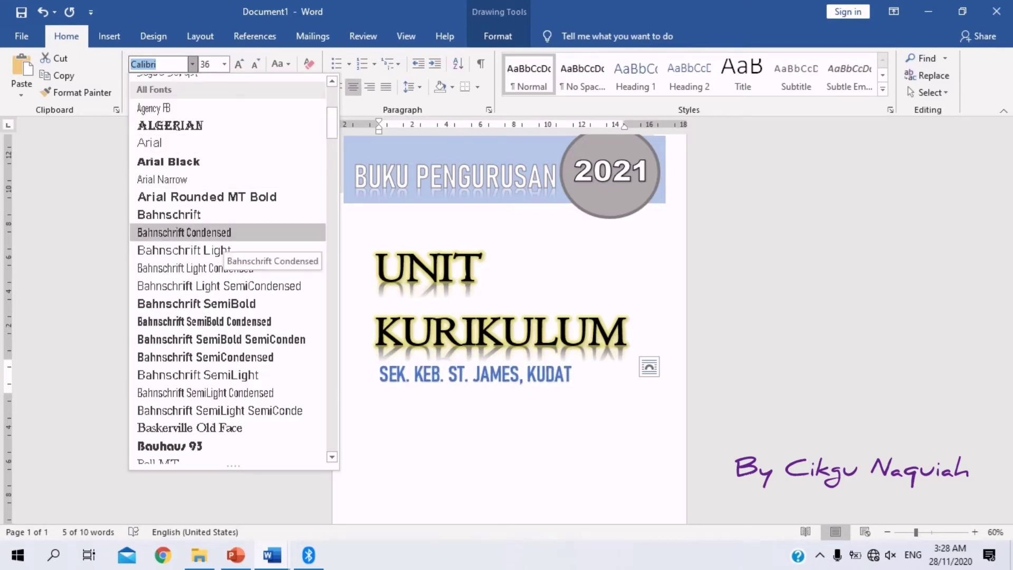
click(221, 233)
Enlarge the UNIT KURIKULUM text to 80 pt and widen its box so that KURIKULUM fits on one line.
click(475, 332)
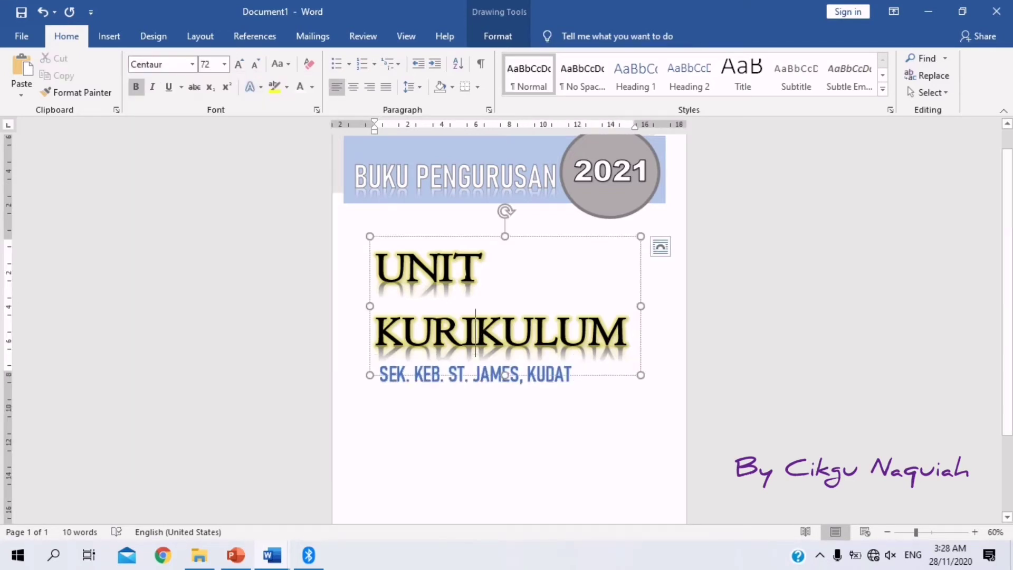
key(ctrl+a)
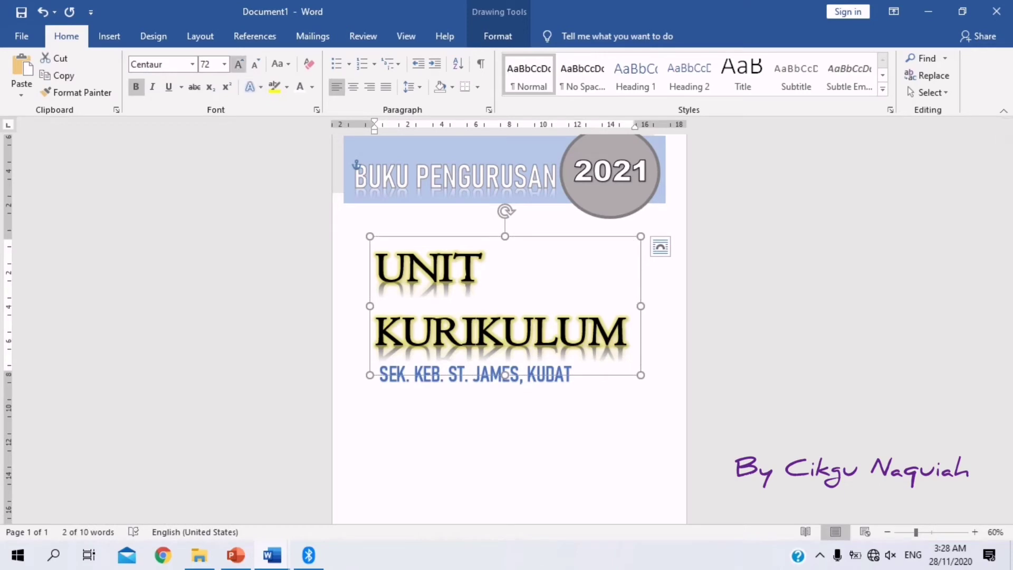
click(239, 64)
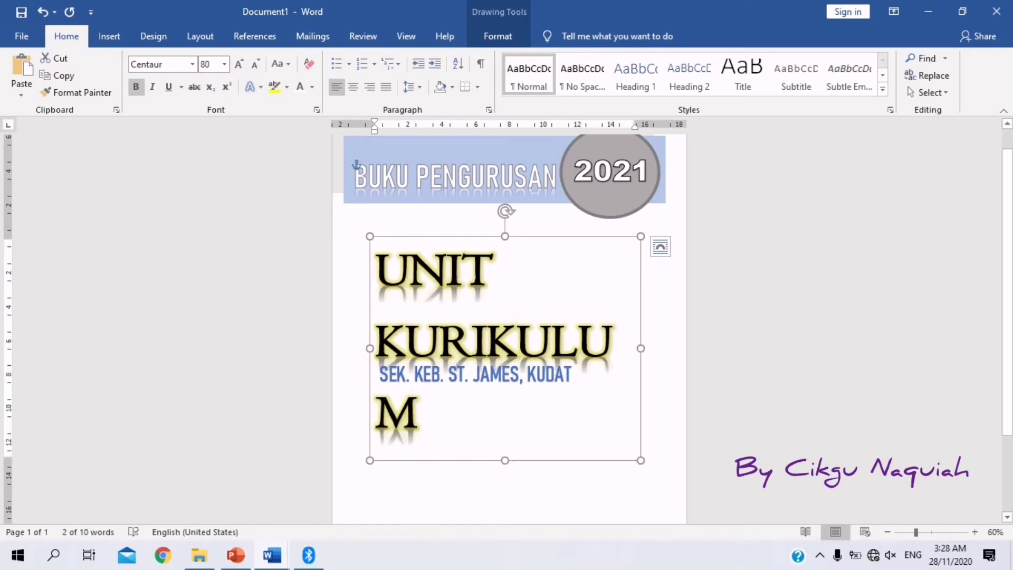
click(504, 438)
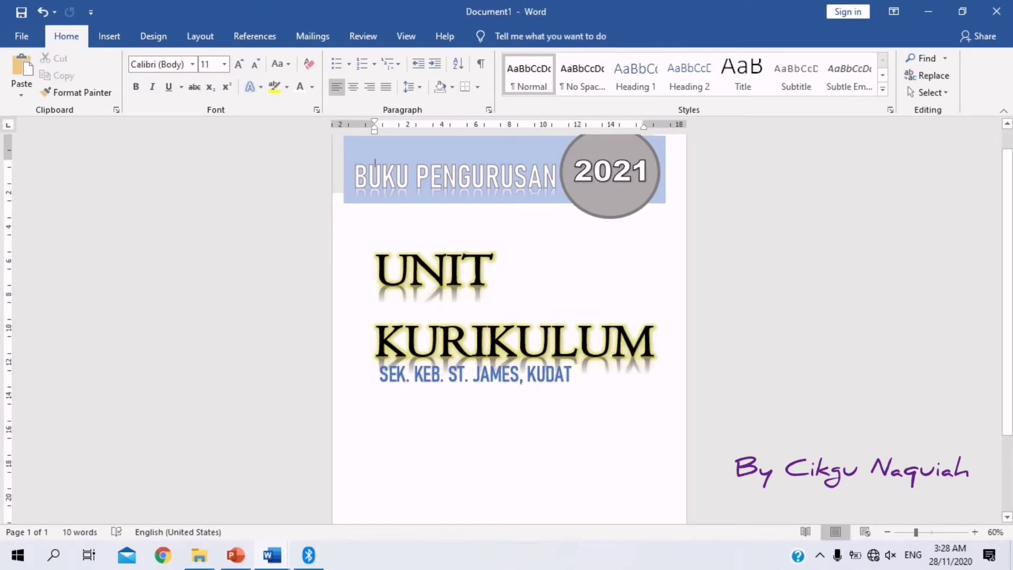
Move the school name box slightly down to clear the reflection of KURIKULUM, and deselect it.
click(502, 374)
drag(422, 396, 422, 411)
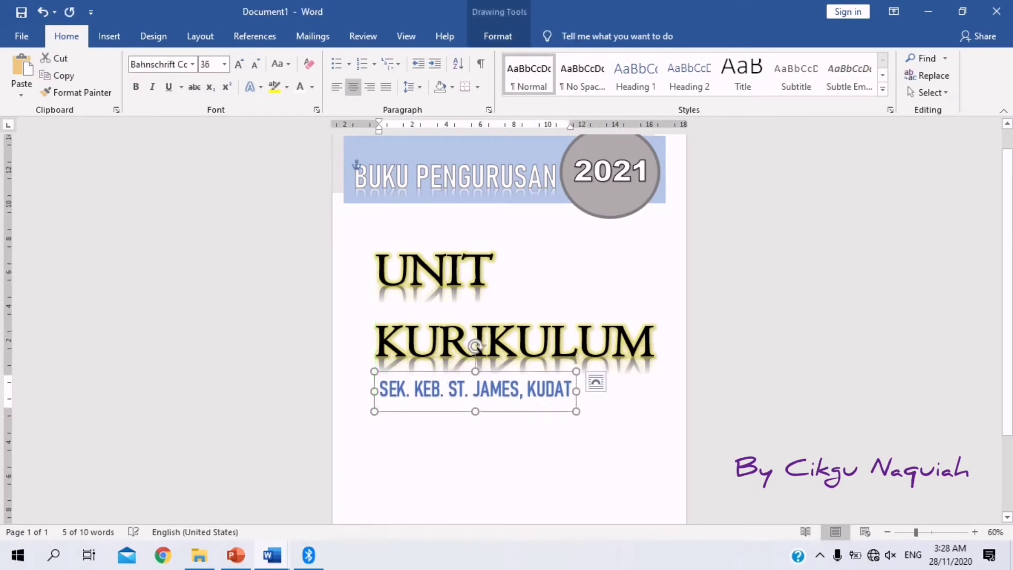
key(Escape)
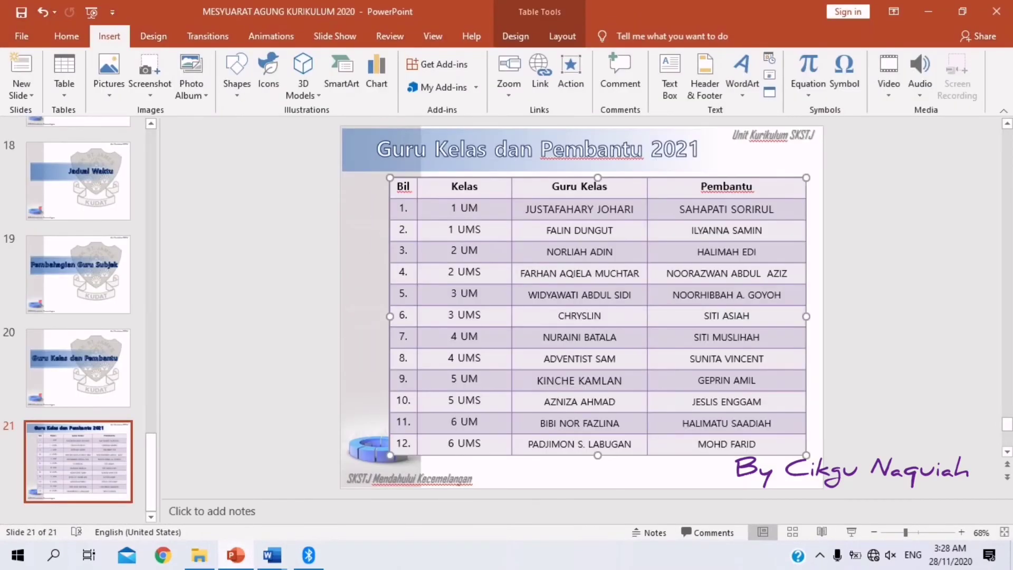
Copy the green and yellow school crest from the title slide of the MESYUARAT AGUNG KURIKULUM 2020 presentation.
drag(151, 472, 150, 168)
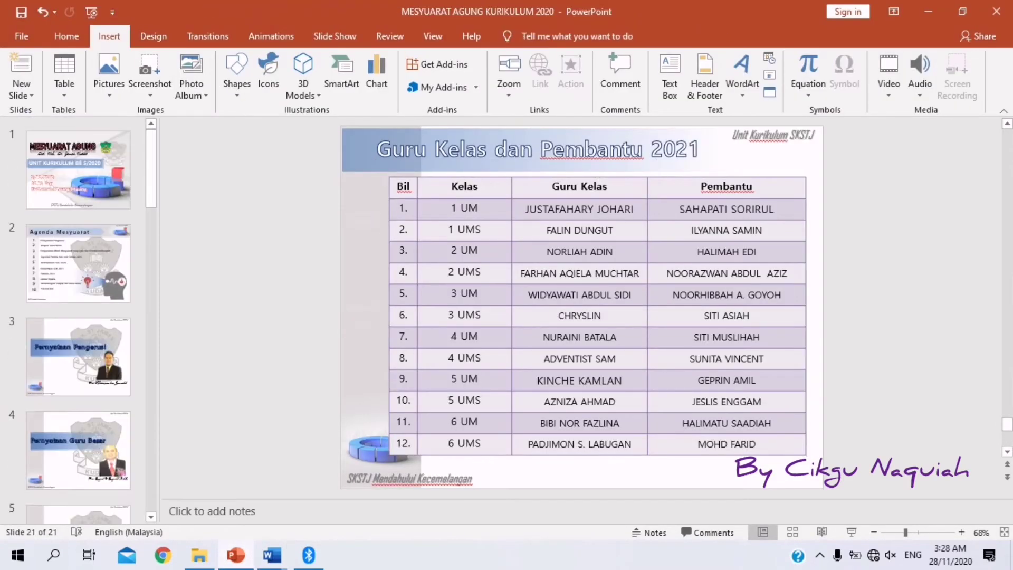
click(78, 263)
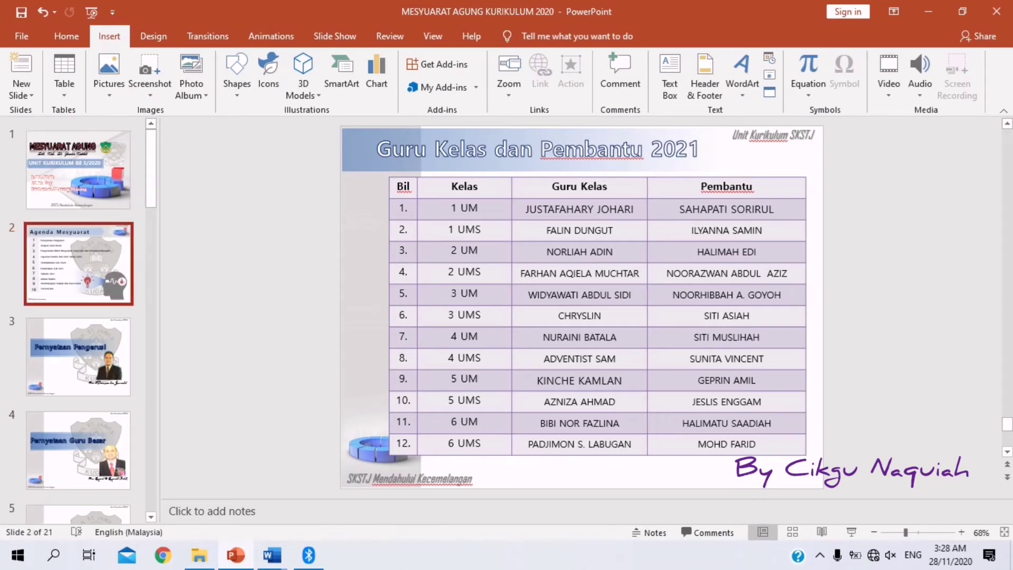
click(464, 302)
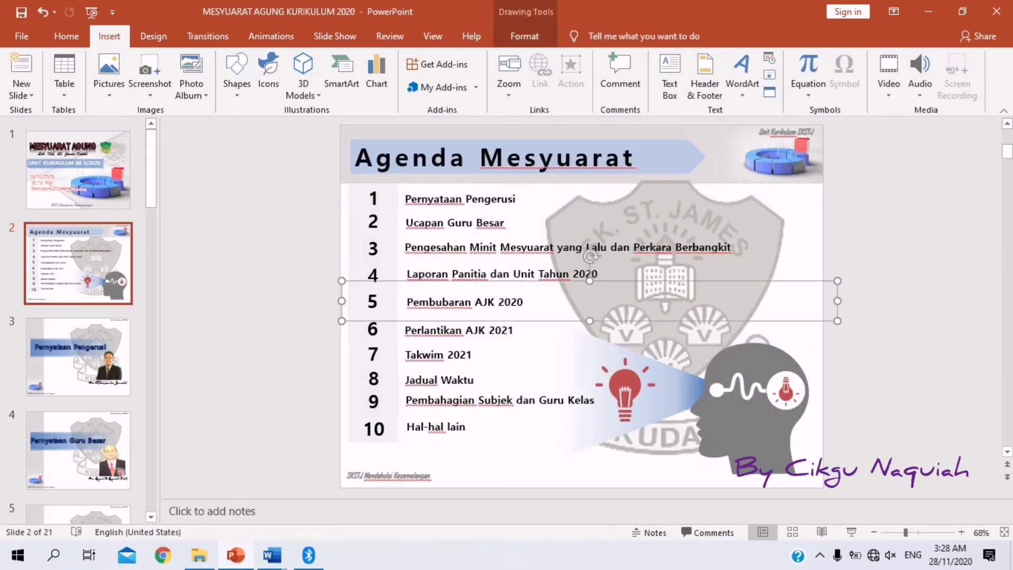
click(664, 303)
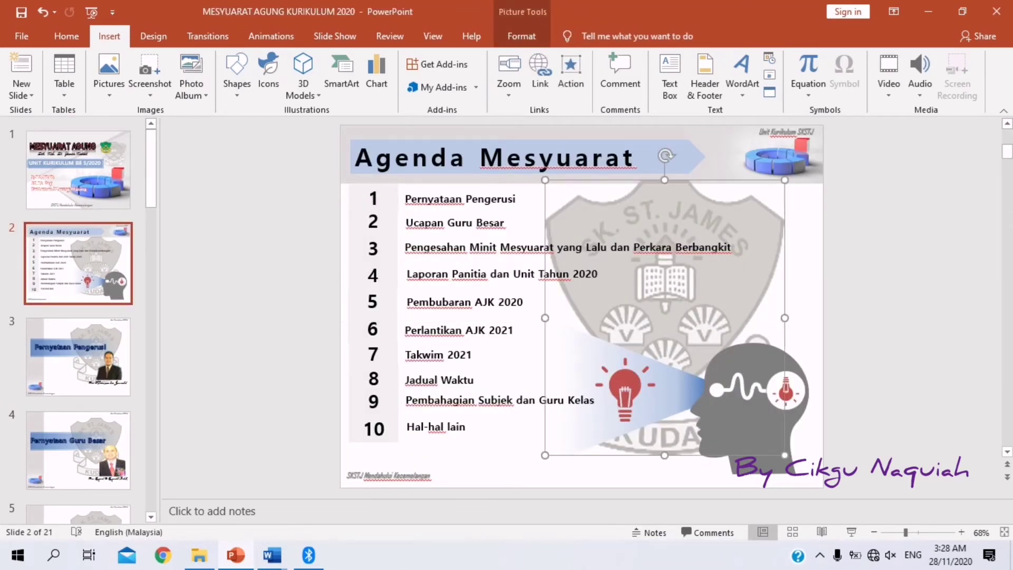
click(78, 170)
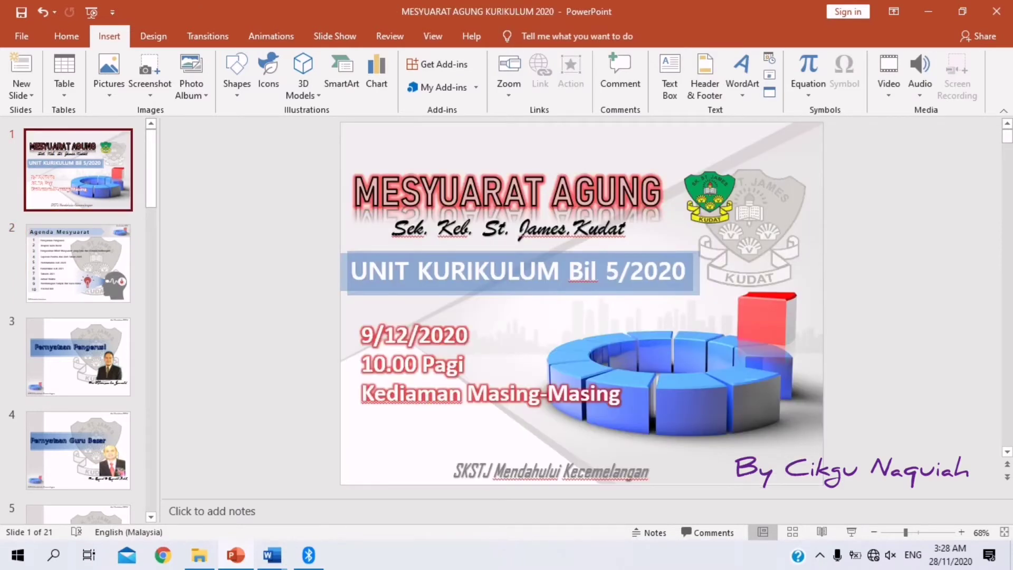
click(710, 196)
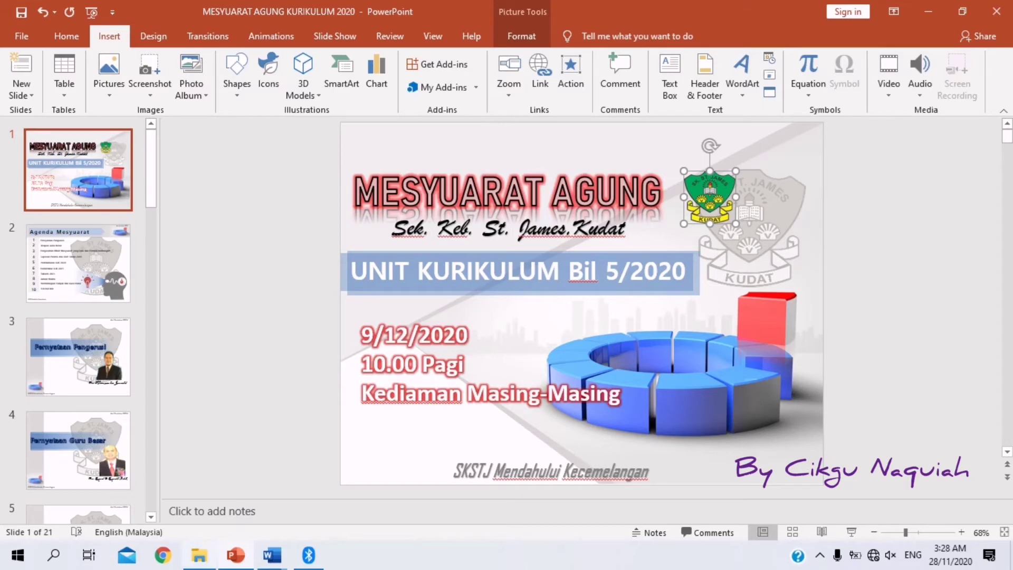
Switch to Document1 in Word and paste the copied school crest onto the cover page.
mouse_move(271, 556)
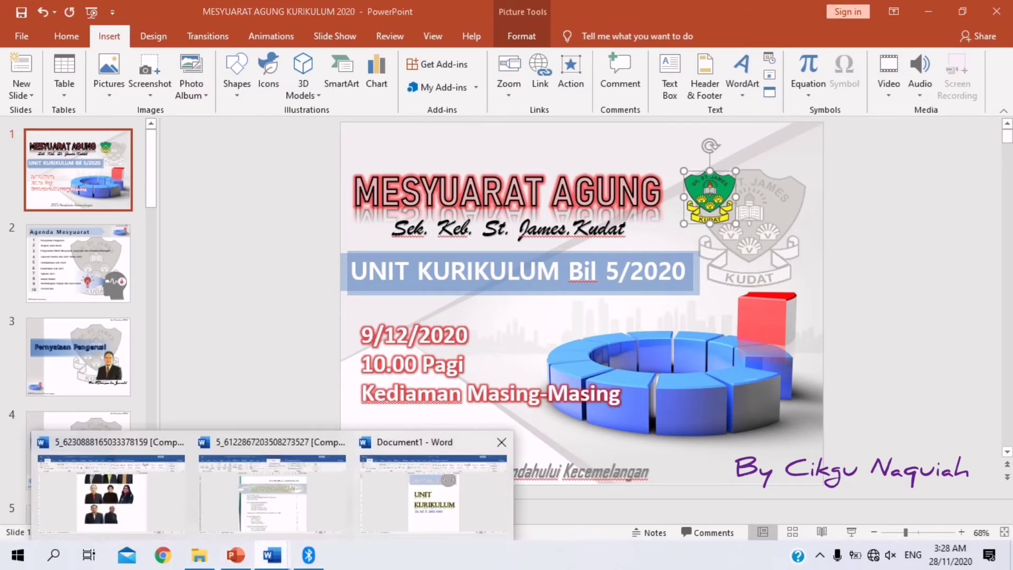
click(433, 491)
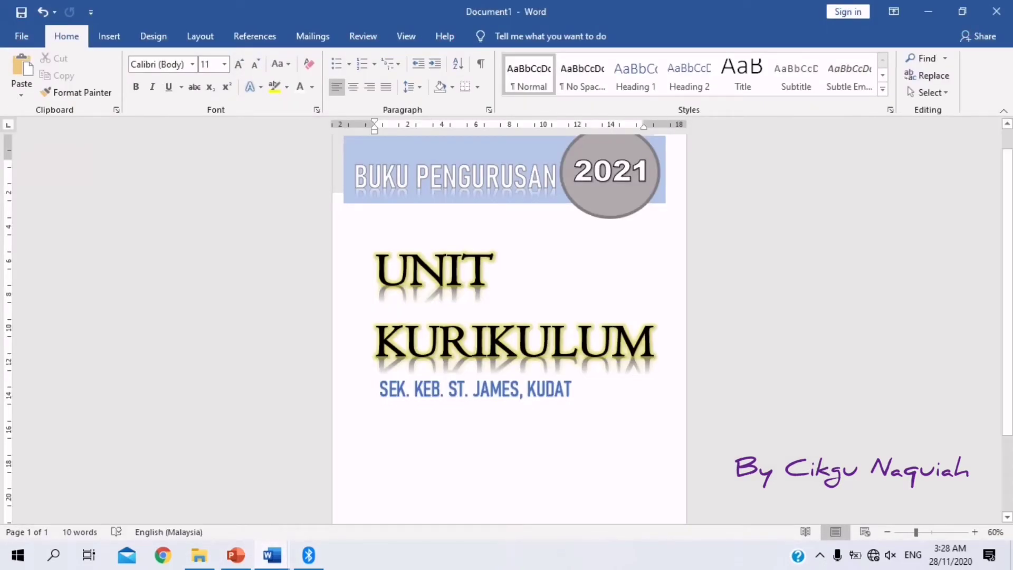
key(ctrl+v)
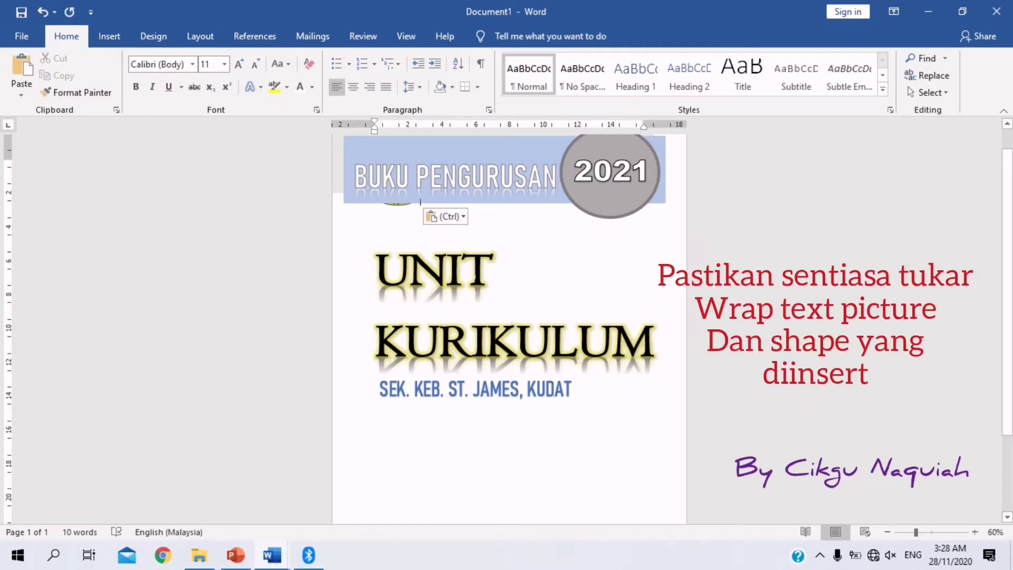
Set the text wrapping of the pasted crest, partly hidden behind the header, to In Front of Text.
click(397, 205)
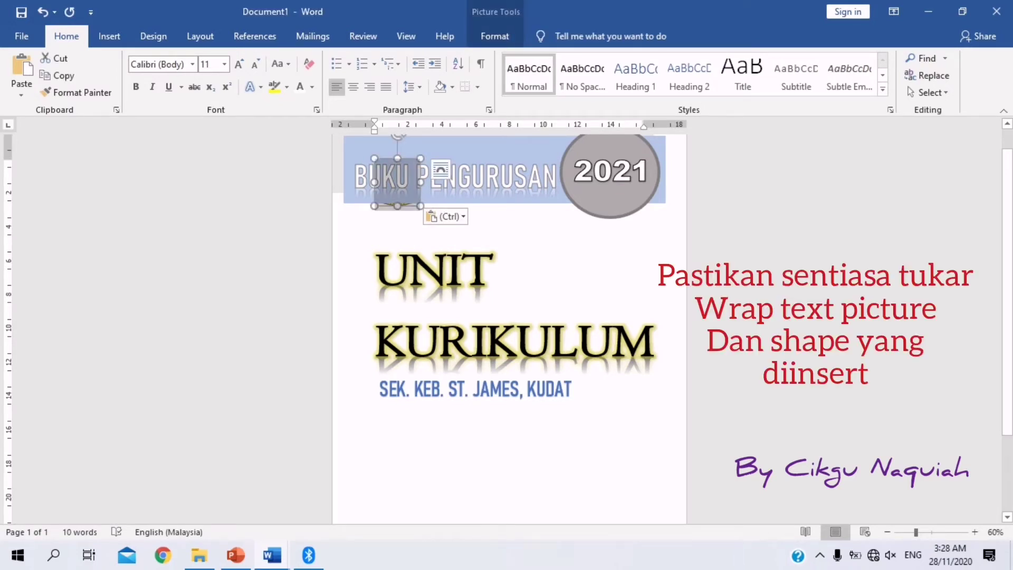
click(397, 185)
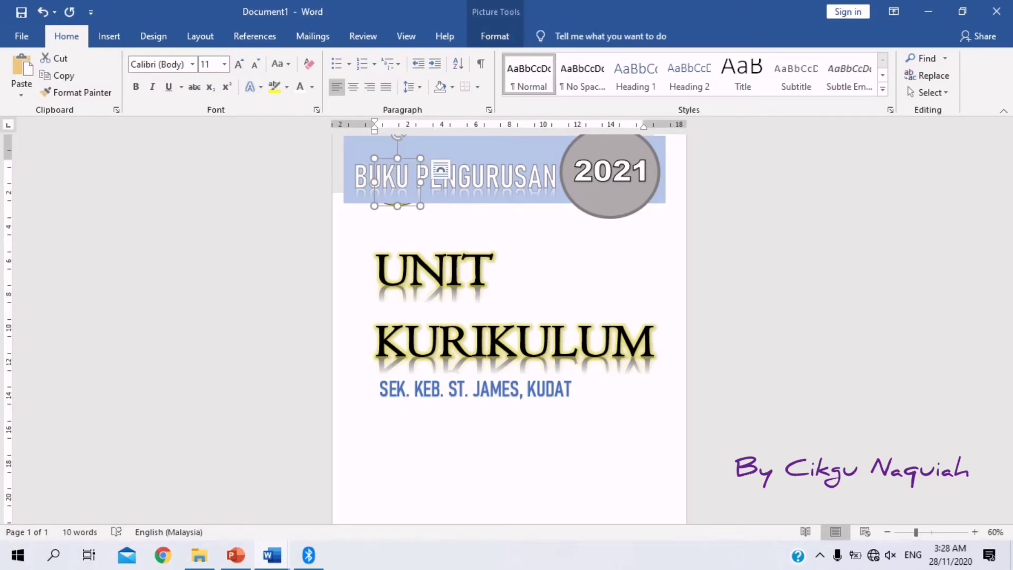
click(494, 36)
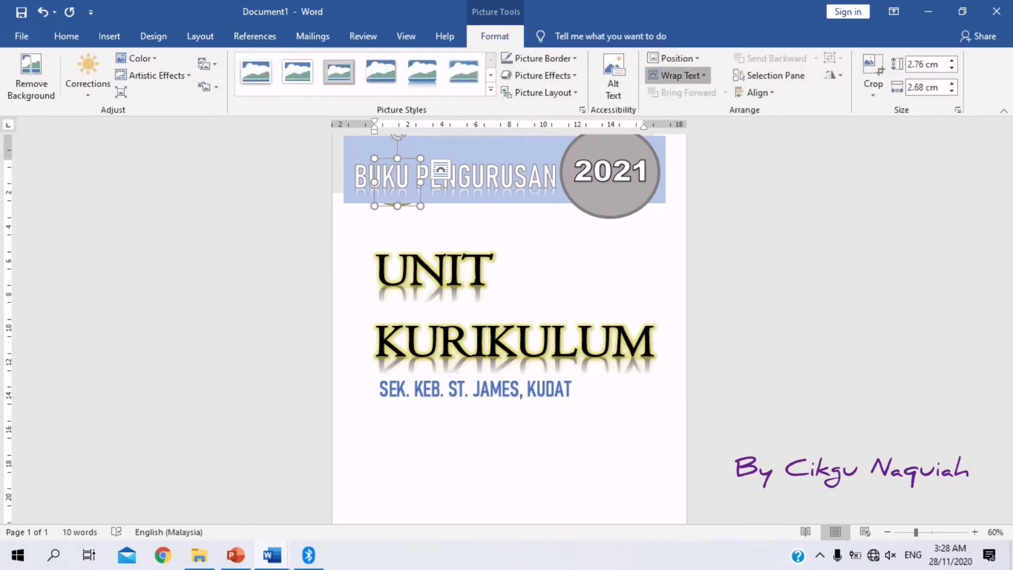
click(680, 75)
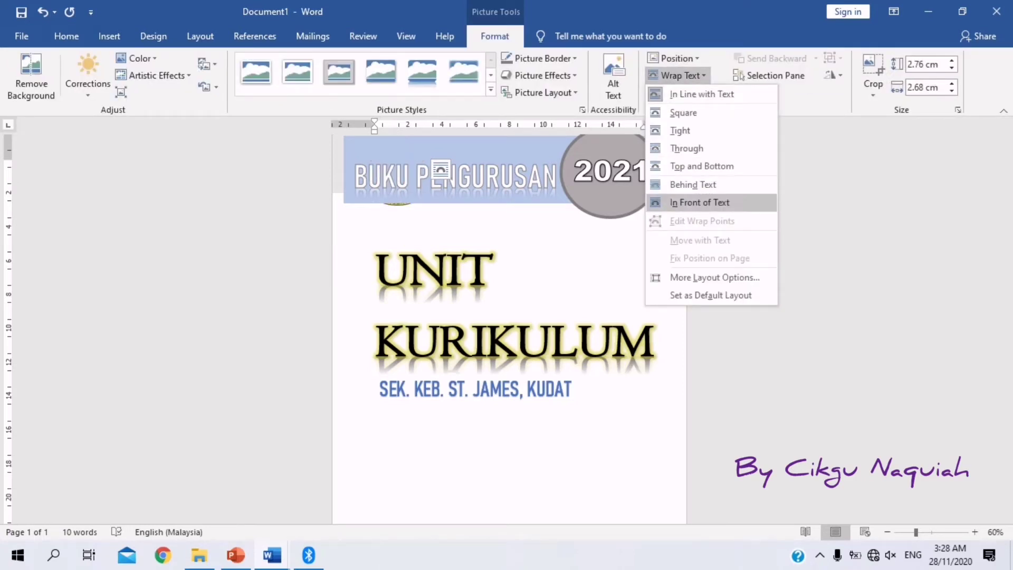
click(700, 202)
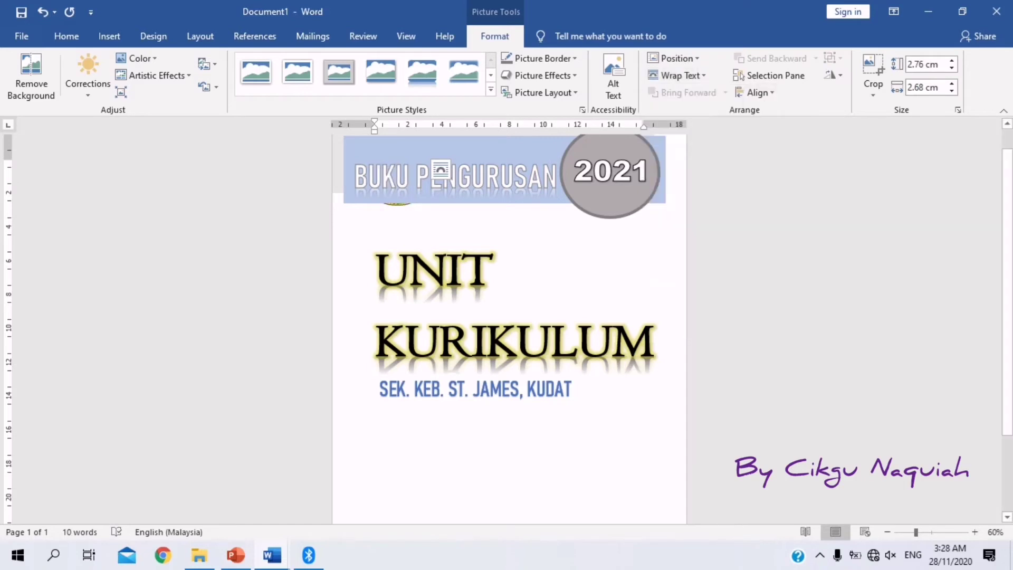
Move the crest to the space right of UNIT and enlarge it to about 3.63 cm high by 3.38 cm wide.
drag(397, 180, 560, 261)
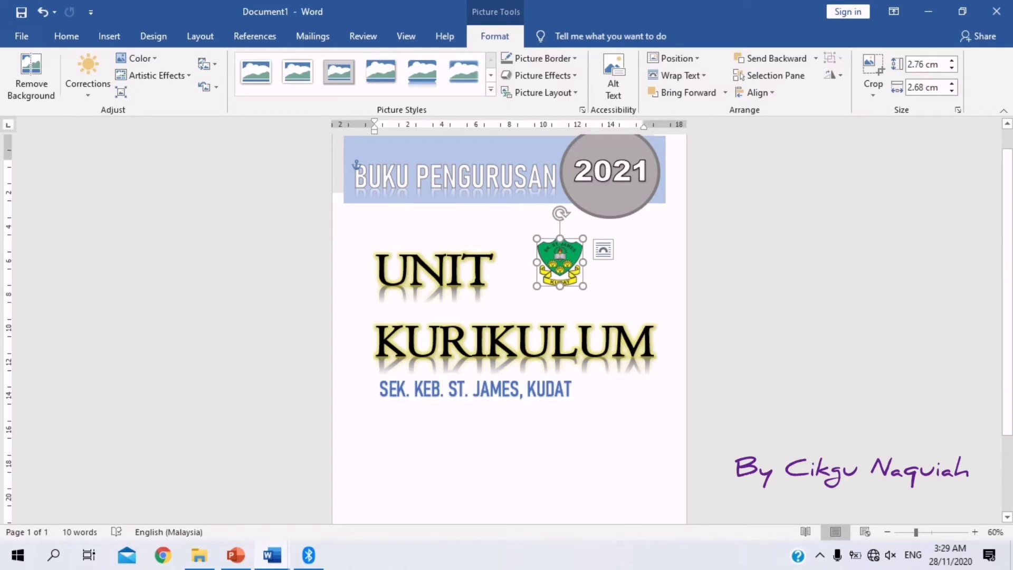
drag(537, 286, 525, 301)
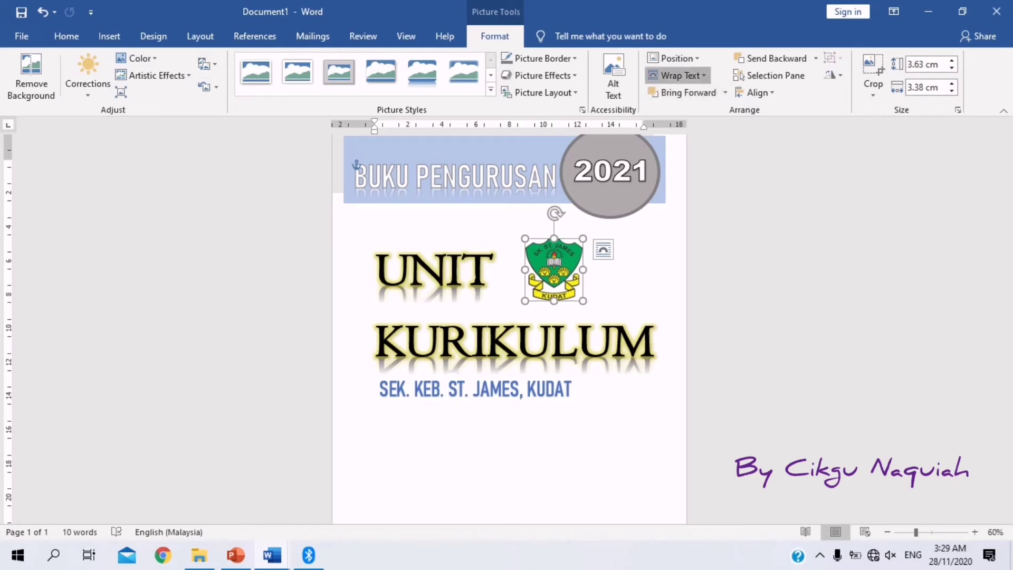
Try wrapping the coloured crest In Line with Text and moving it into the UNIT line, and undo both changes.
click(681, 76)
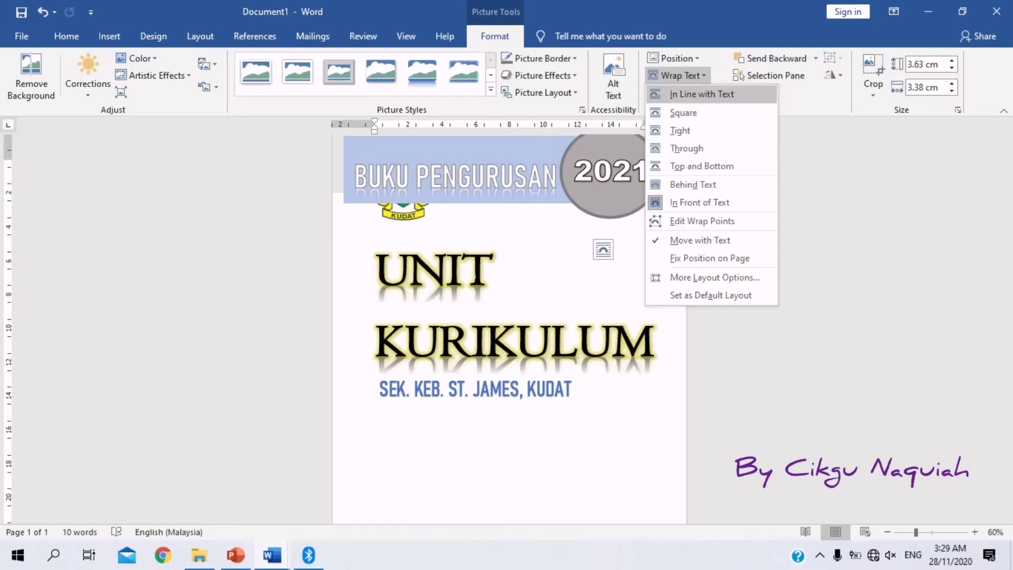
click(702, 94)
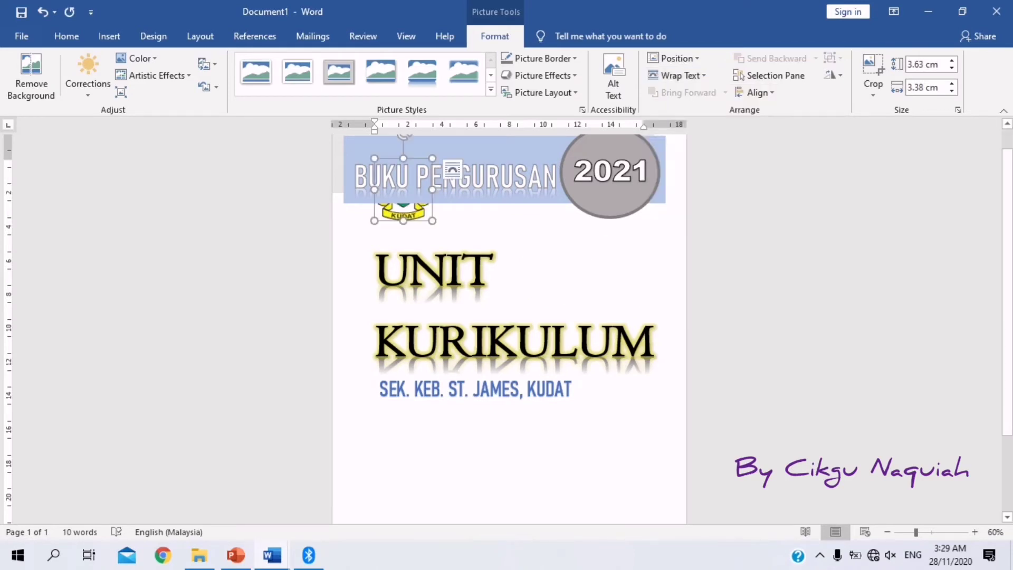
drag(404, 211, 446, 271)
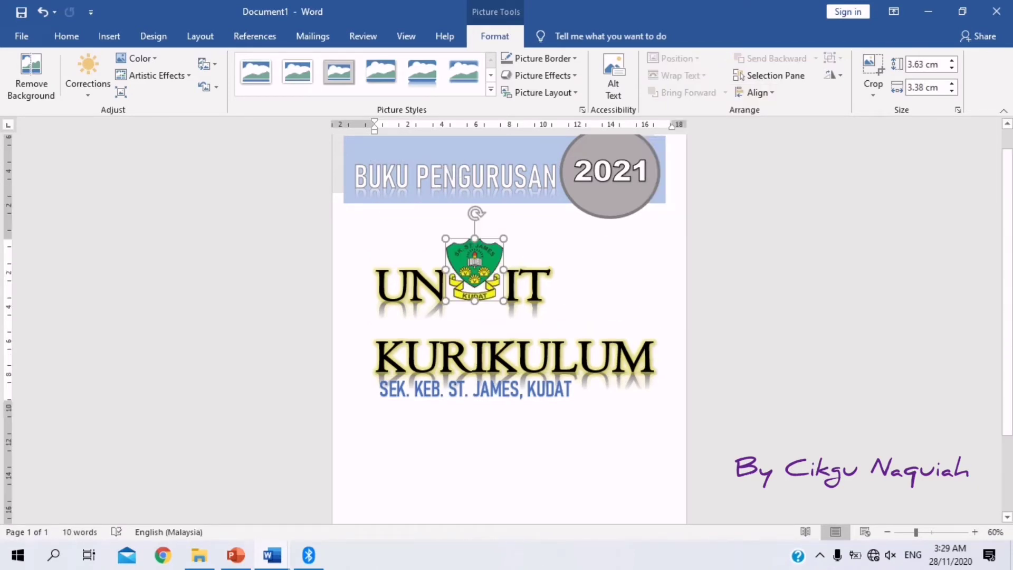
key(ctrl+z)
key(ctrl+z)
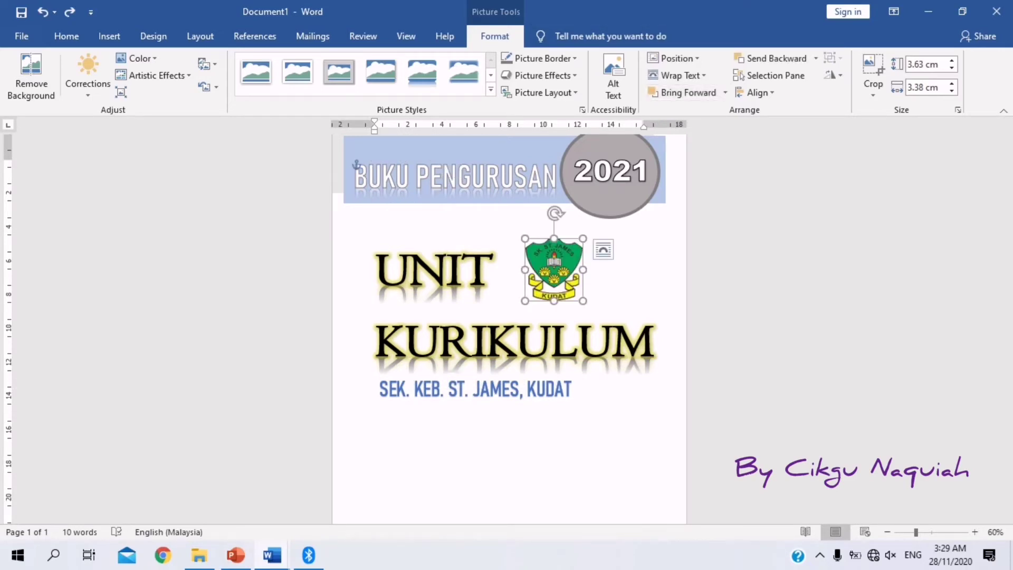
Keep the coloured crest In Front of Text, enlarge it to about 5.26 cm by 4.82 cm, and place it below the school name.
click(677, 76)
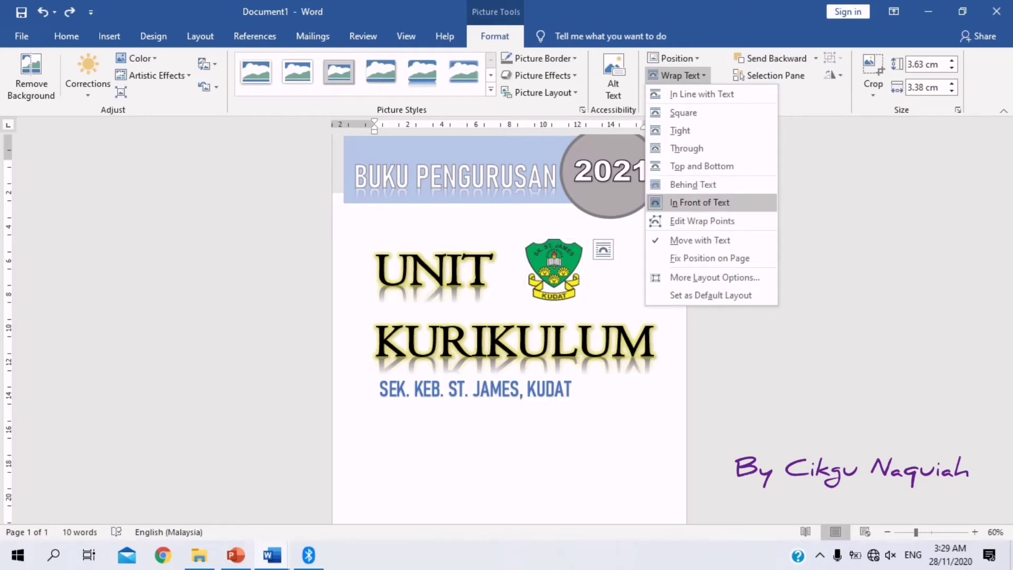
click(699, 202)
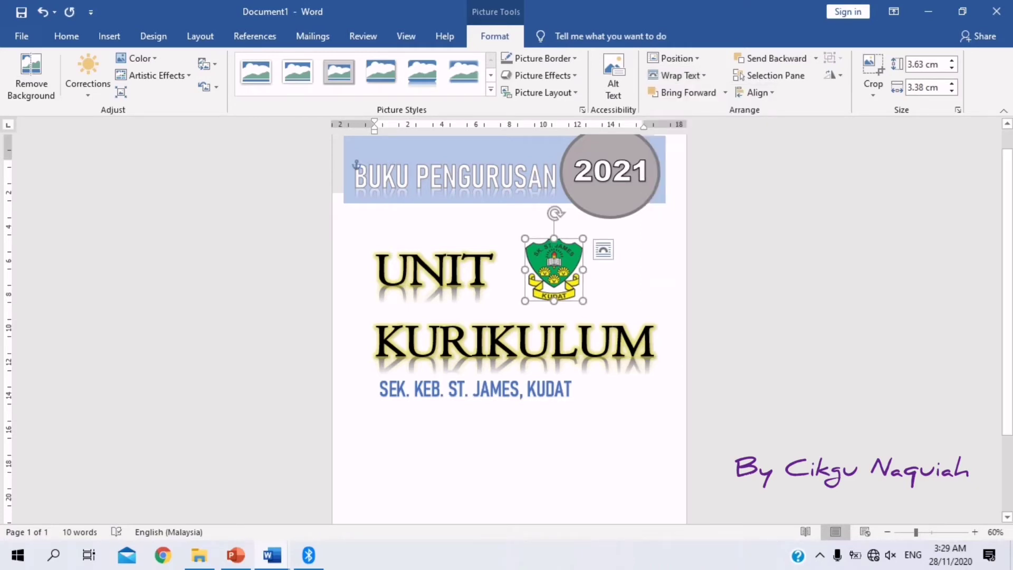
drag(583, 301, 607, 328)
drag(566, 274, 509, 456)
click(515, 338)
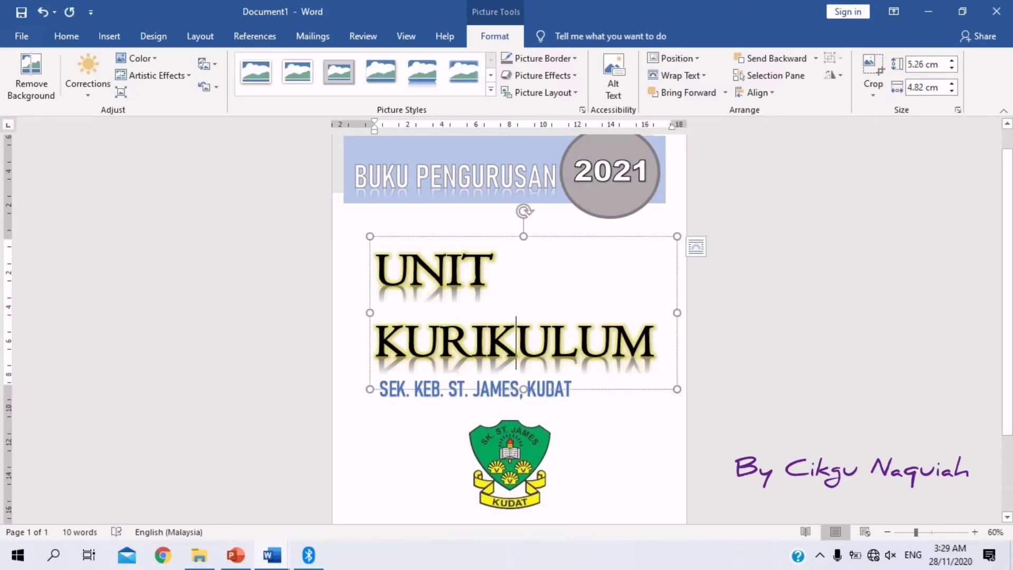
click(510, 459)
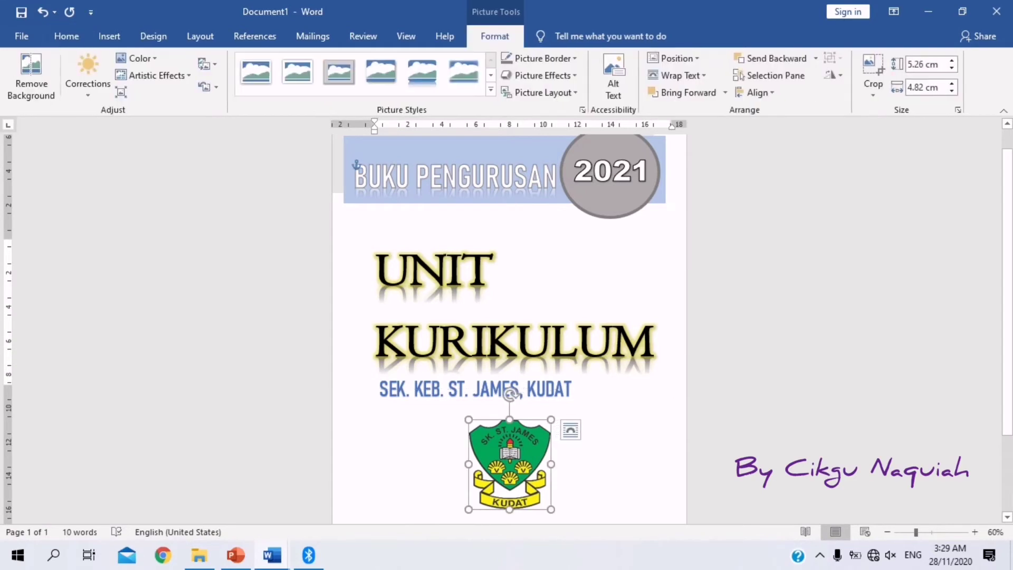
click(376, 164)
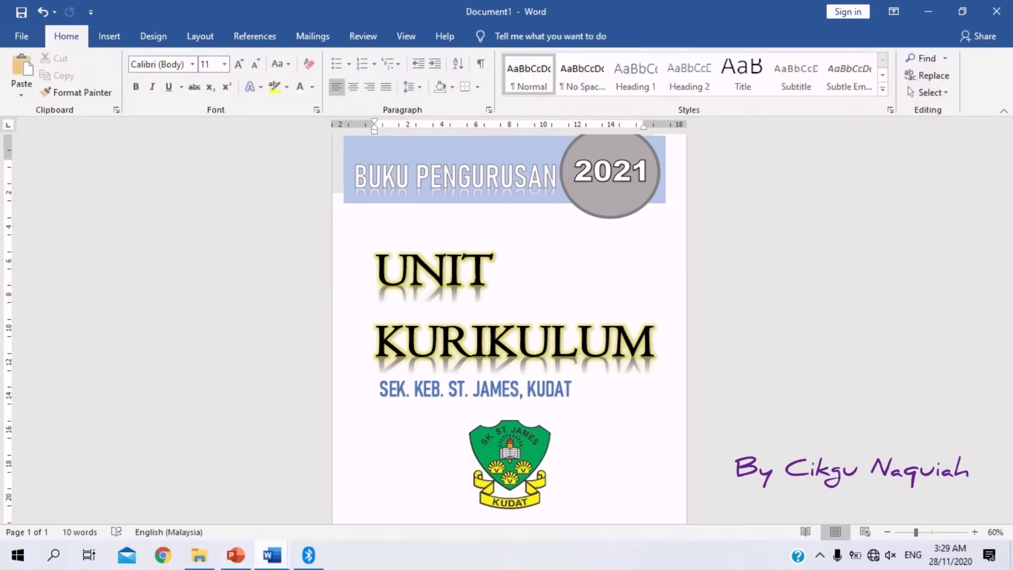
Switch to the PowerPoint presentation, copy the large grey crest from its title slide, and return to Document1 in Word.
click(236, 555)
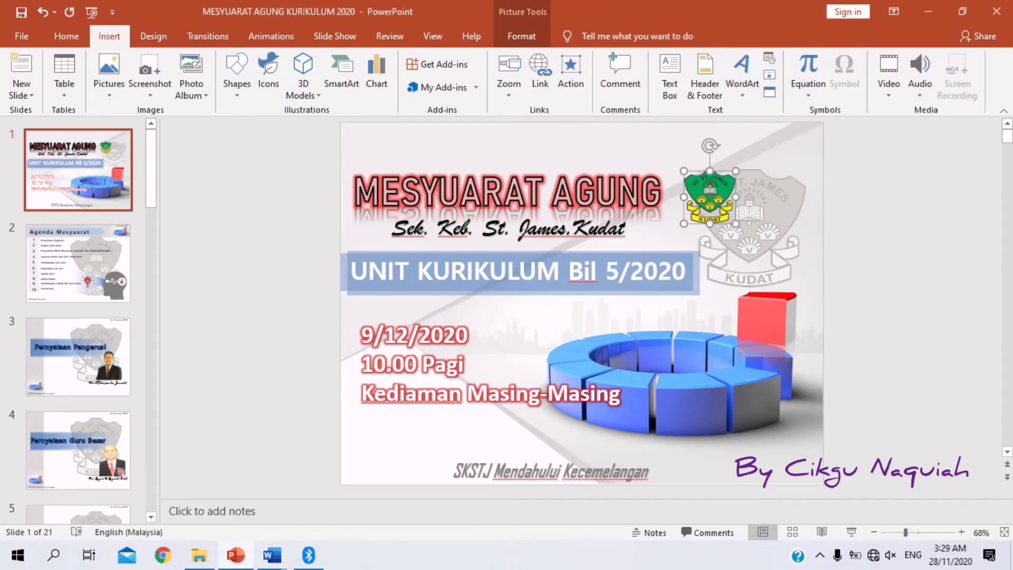
click(754, 228)
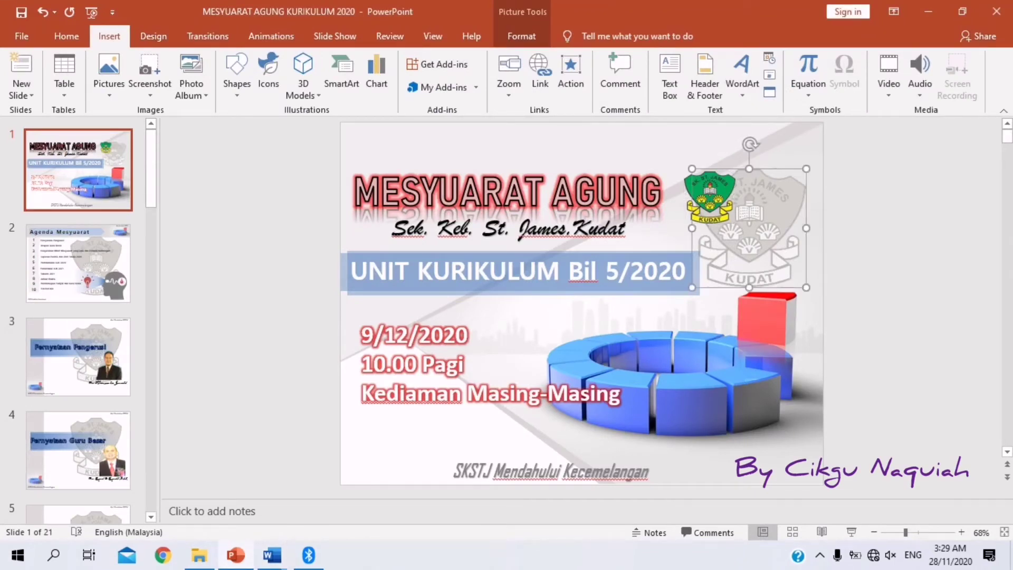
click(271, 555)
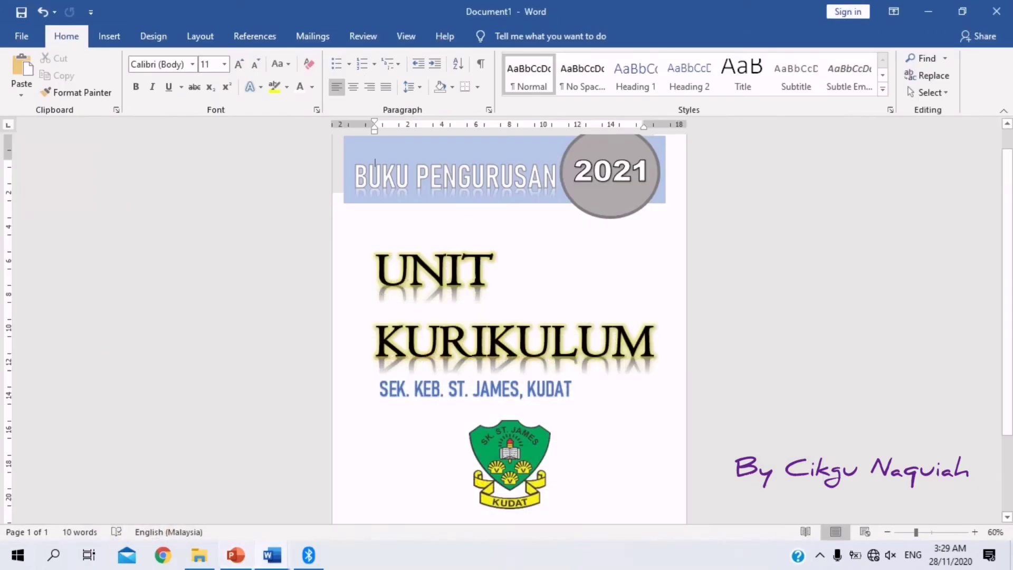
click(508, 427)
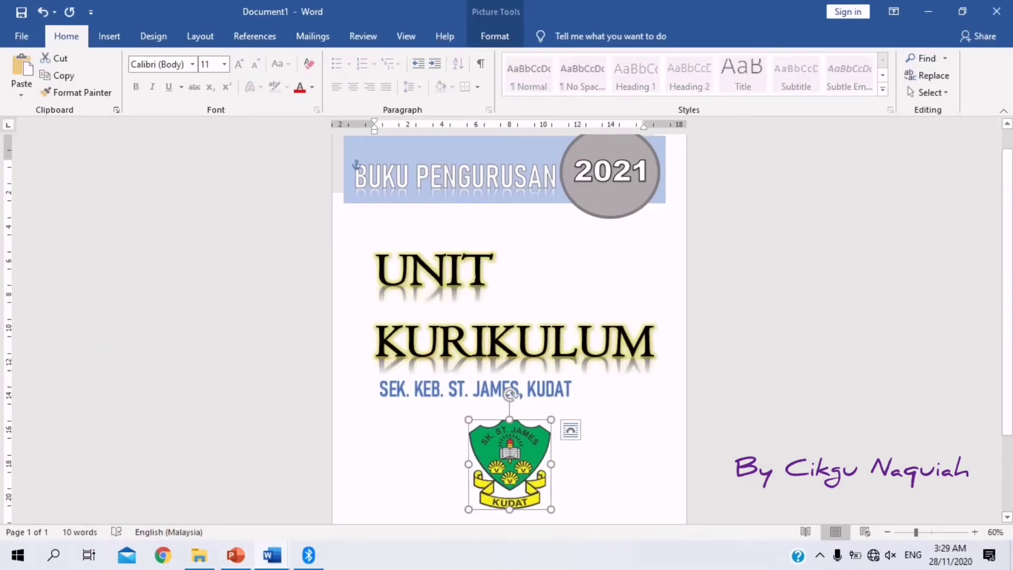
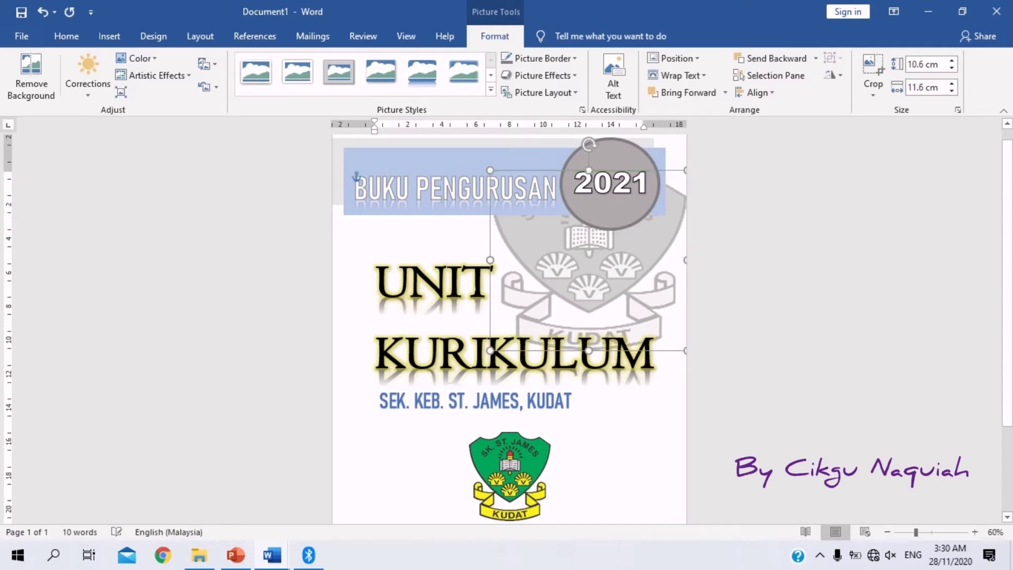
Move the grey crest down to sit just below the 2021 circle, behind the UNIT KURIKULUM text.
click(503, 285)
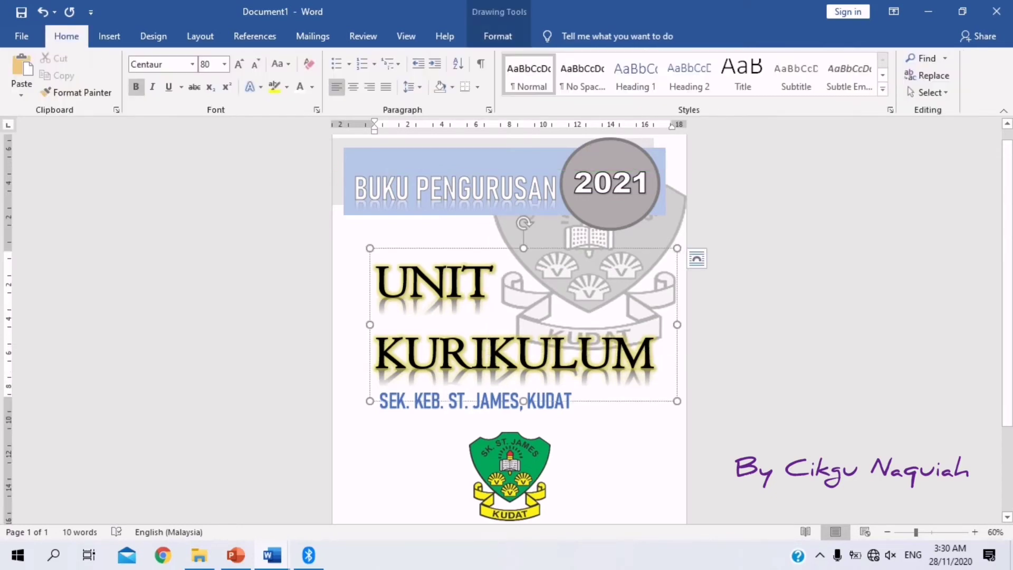
click(635, 237)
drag(635, 237, 629, 291)
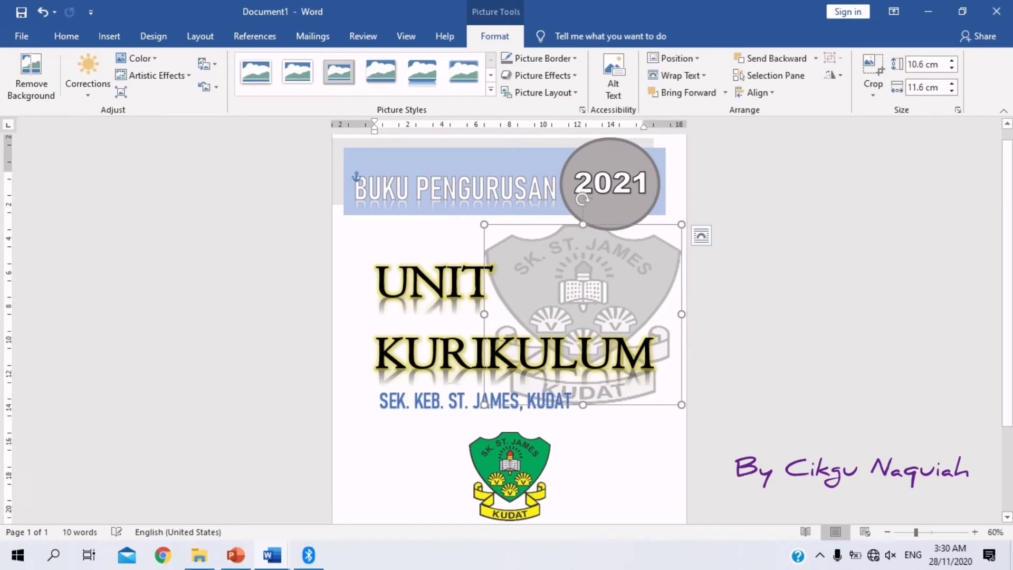
Center the UNIT KURIKULUM text within its text box and shift the box slightly to the left.
click(448, 402)
click(411, 285)
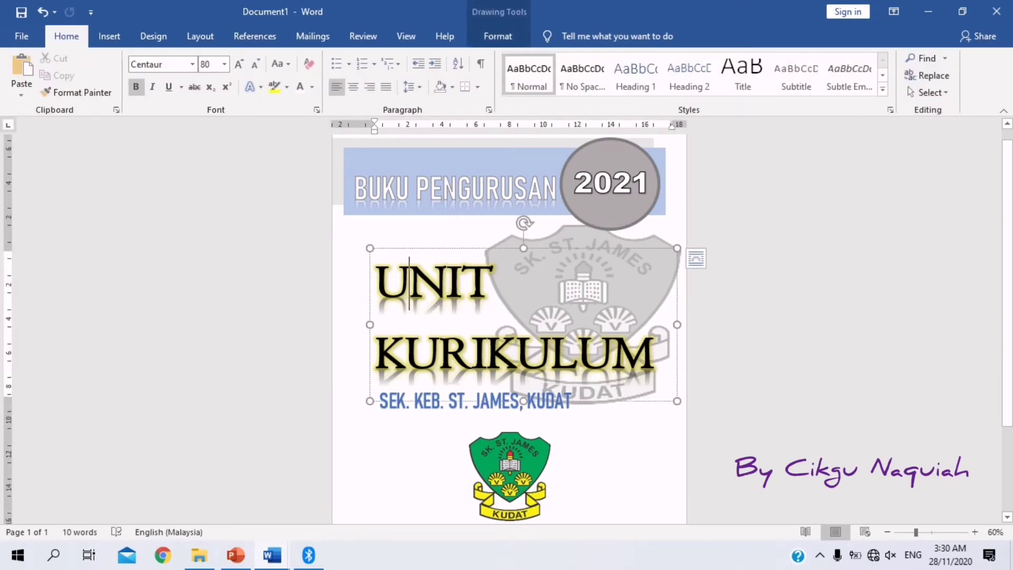
key(ctrl+a)
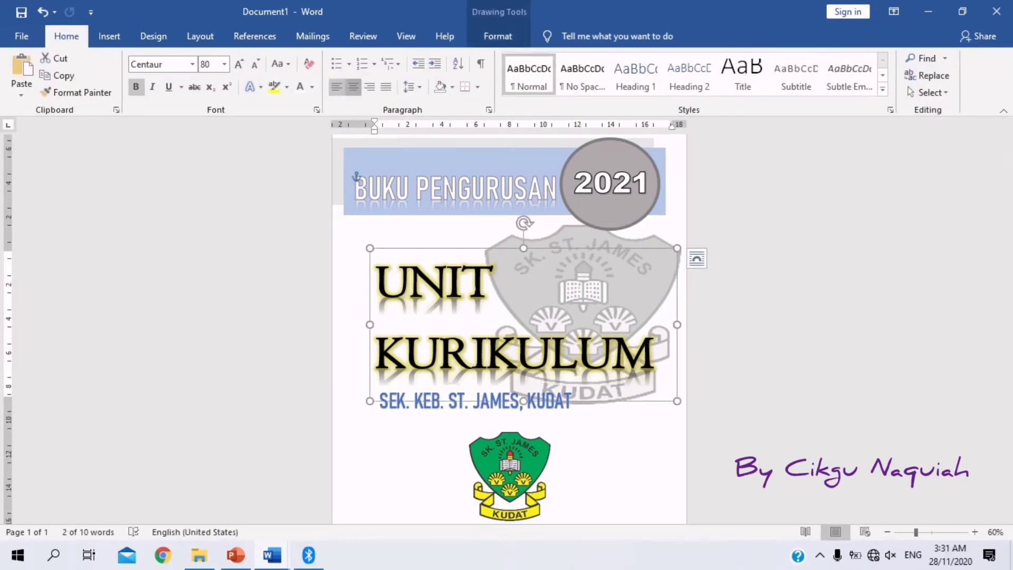
click(353, 86)
drag(524, 401, 509, 404)
Move the UNIT KURIKULUM text box down the page to just above the footer bars.
click(502, 401)
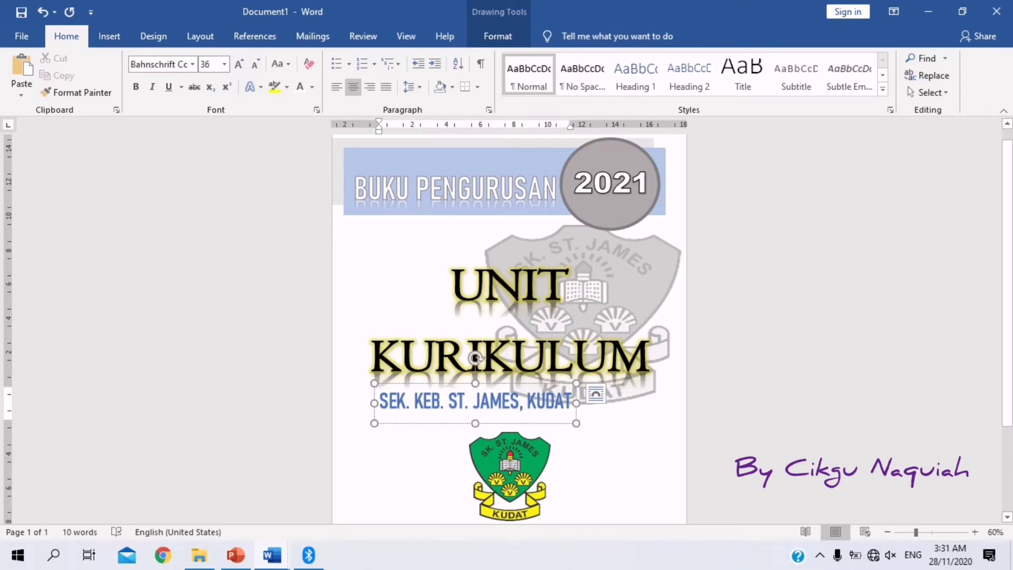
drag(502, 402, 491, 403)
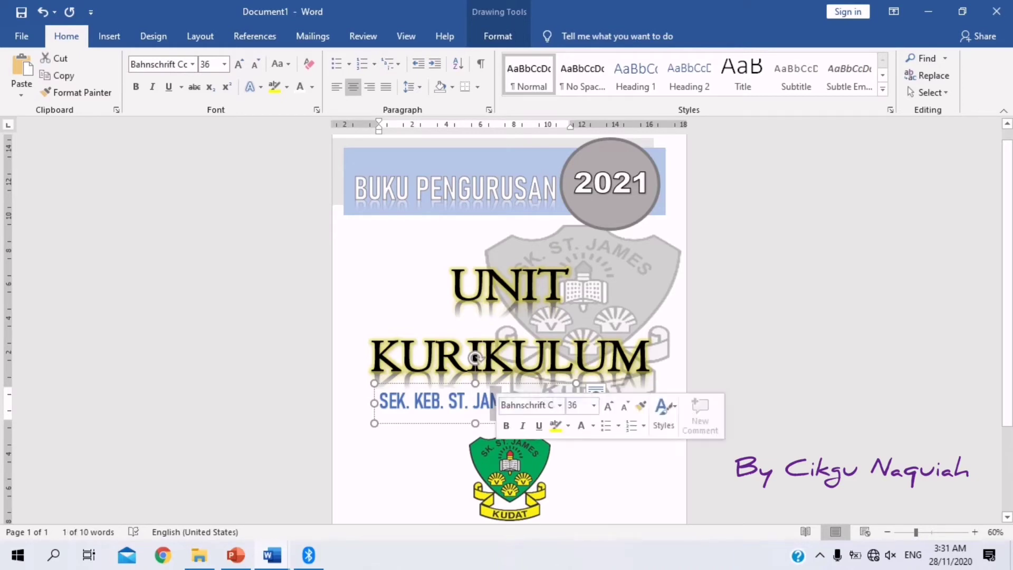
click(475, 358)
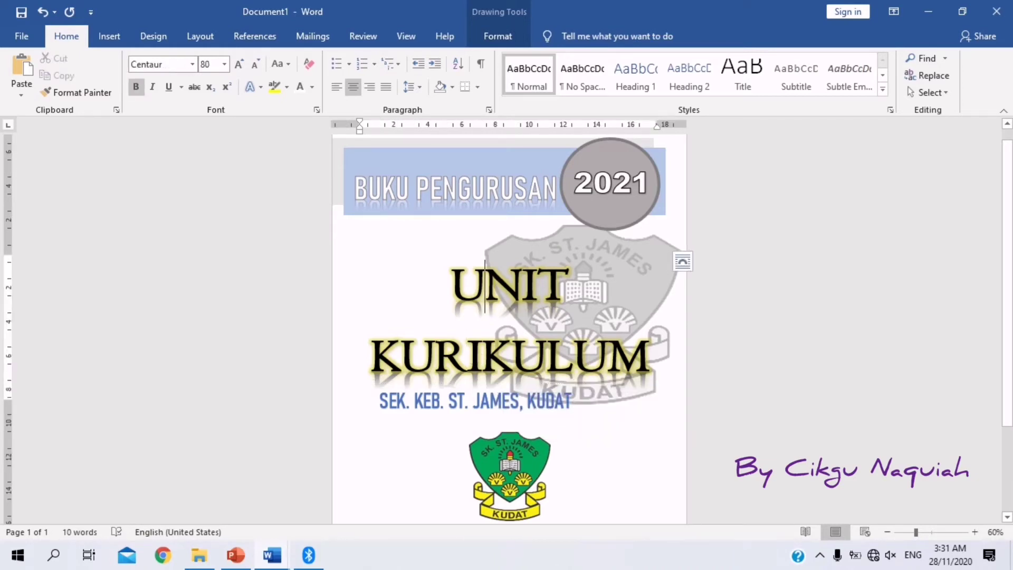
drag(497, 251, 514, 430)
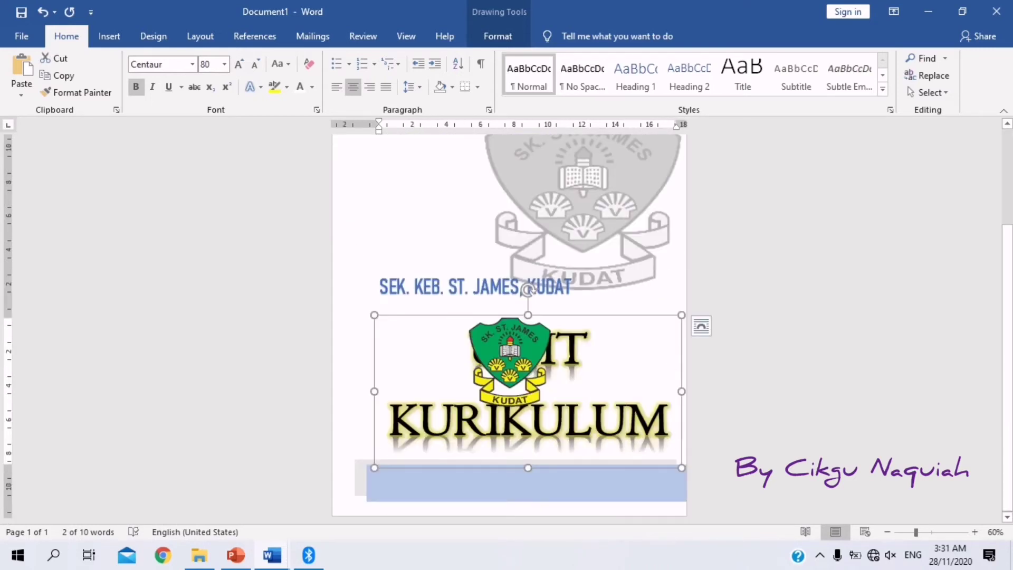
Move the coloured crest up to just under the header and place the school name directly beneath it.
drag(510, 362, 507, 175)
scroll(510, 327, up, 3)
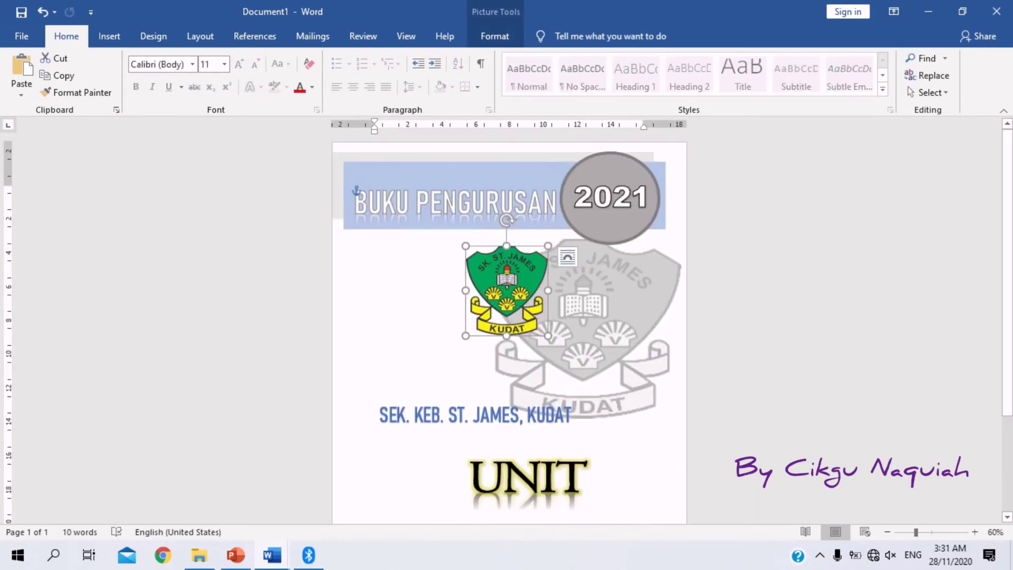
click(546, 415)
drag(549, 437, 581, 374)
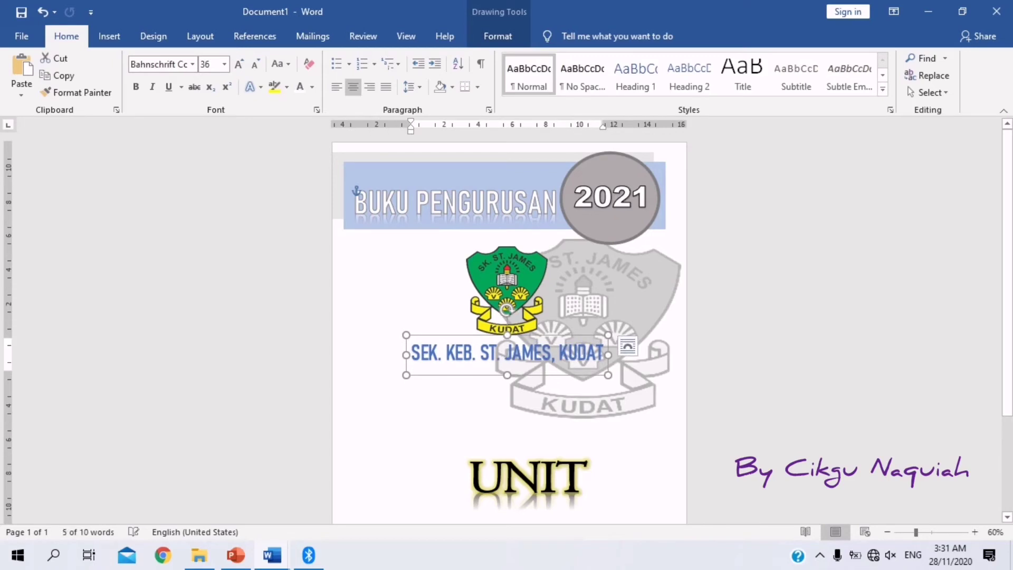
Stretch the grey crest to about 11.65 cm high and center it on the page behind the coloured crest and school name.
click(604, 317)
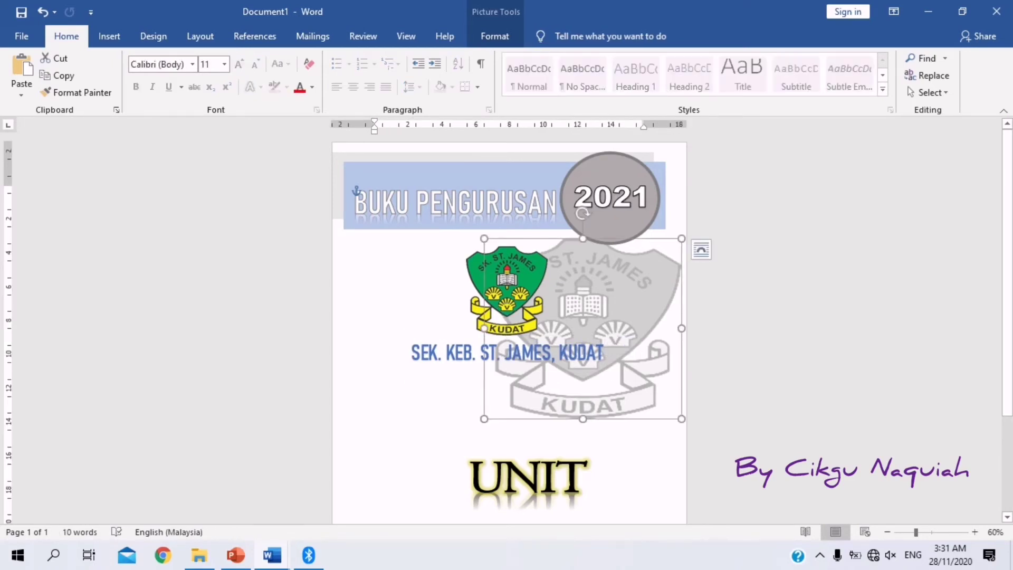
drag(583, 419, 583, 437)
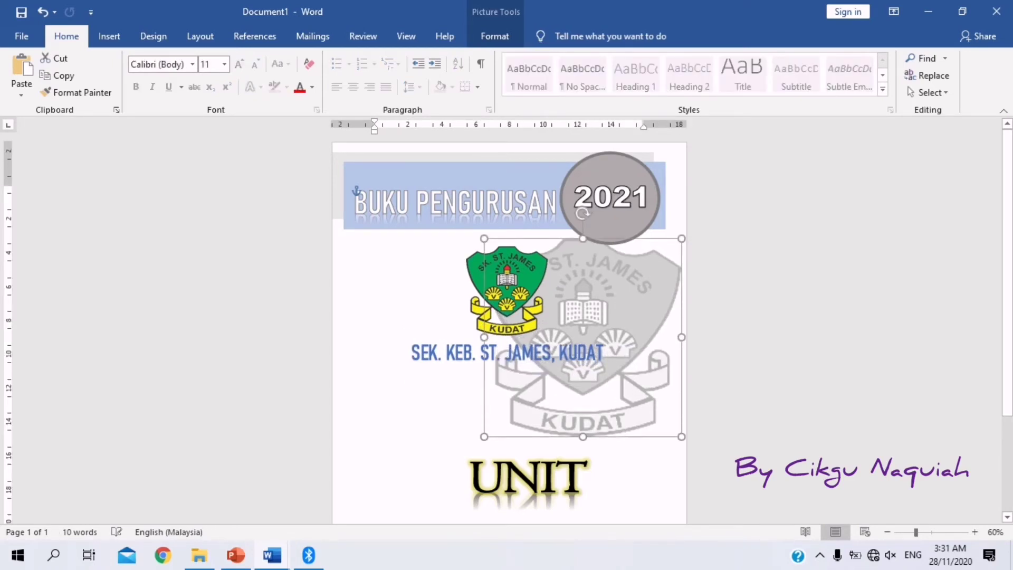
drag(583, 338, 509, 357)
click(376, 188)
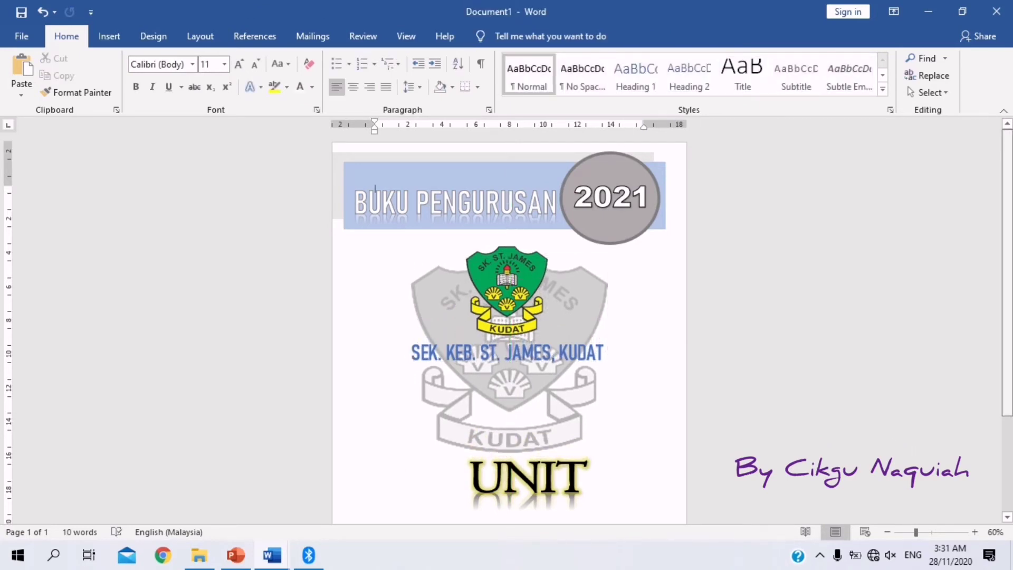
Move the UNIT KURIKULUM text box up to directly below the school name, centered over the grey crest.
scroll(375, 188, down, 3)
click(501, 444)
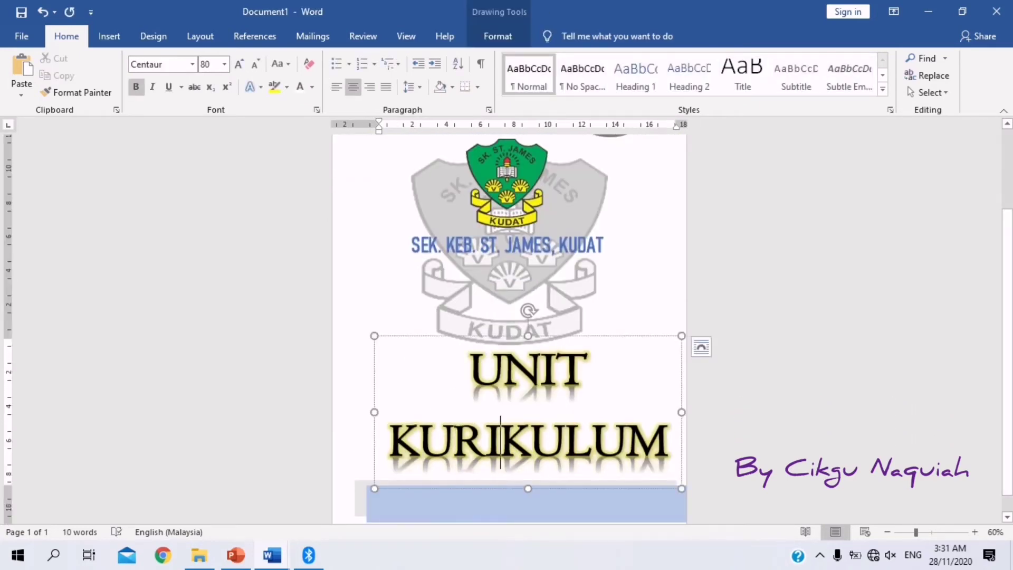
drag(374, 380, 356, 297)
key(Escape)
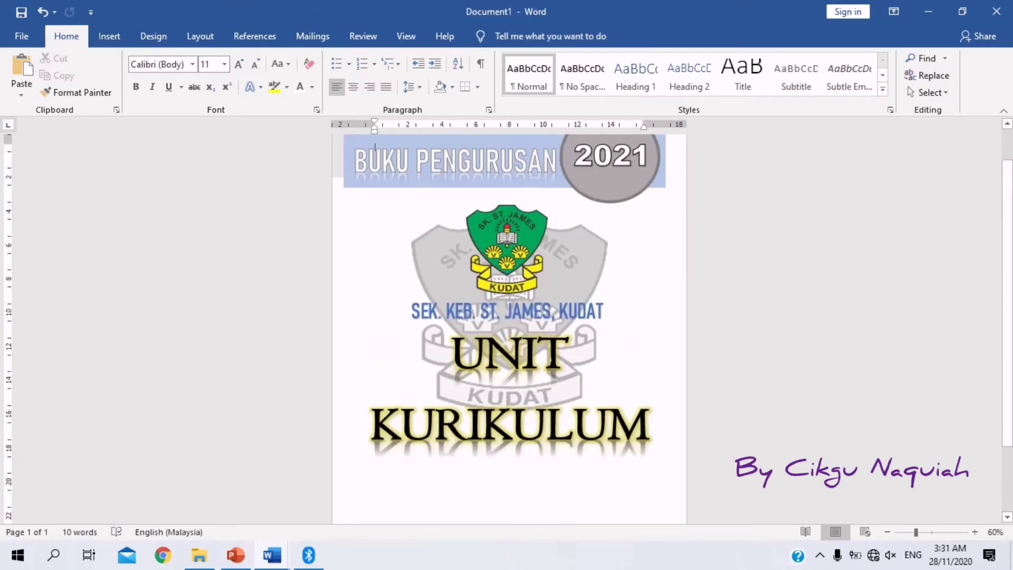
Change the text fill of SEK. KEB. ST. JAMES, KUDAT to the near-black shade at the end of the black theme colors.
drag(602, 312, 410, 312)
mouse_move(588, 17)
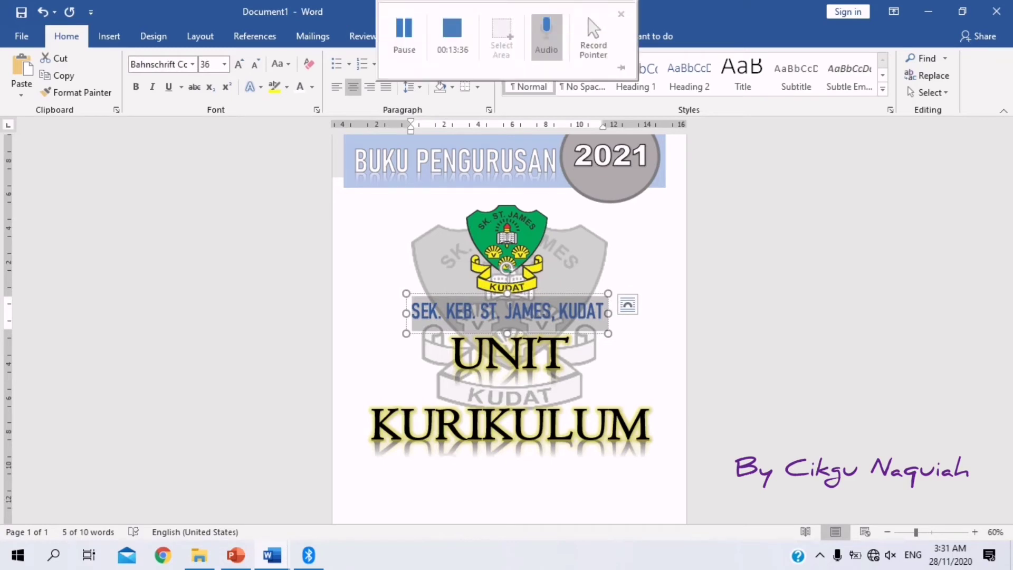
click(497, 36)
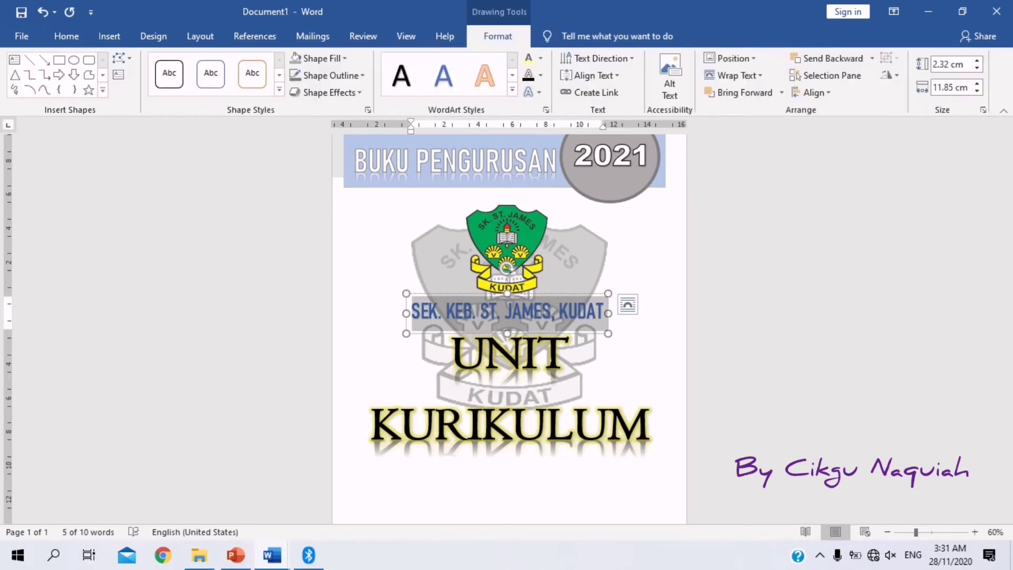
click(540, 58)
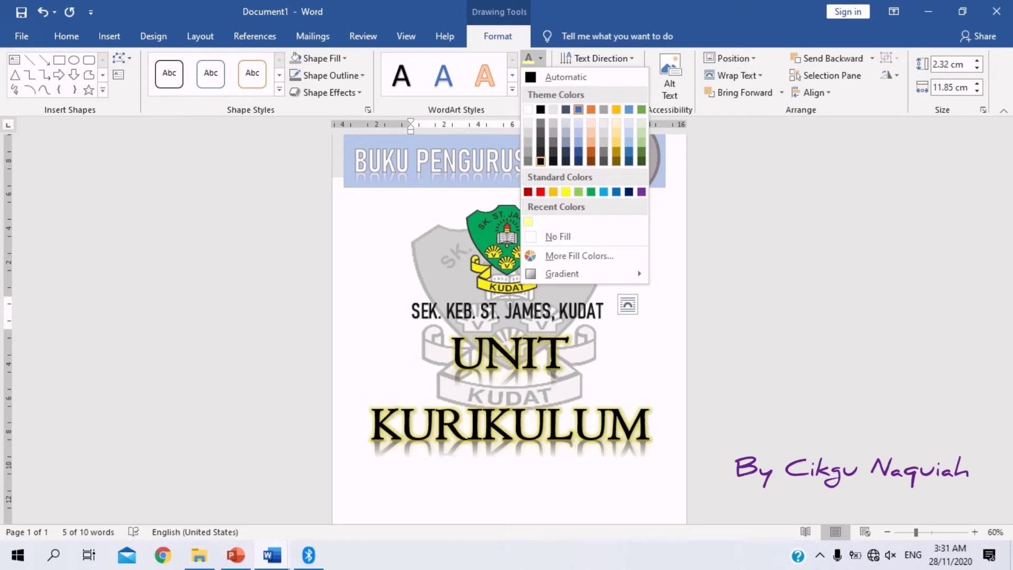
click(540, 161)
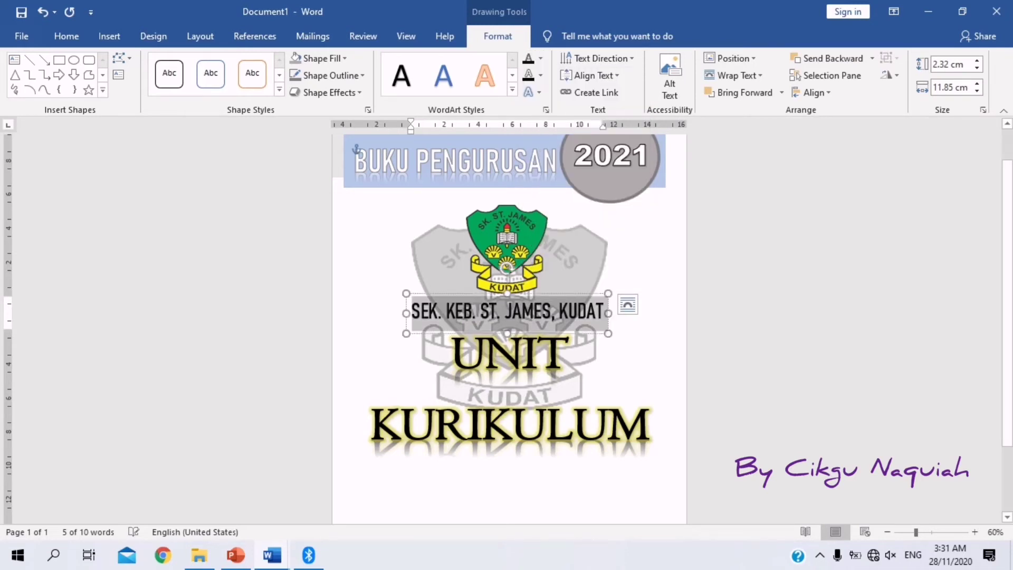
Recolor the large grey crest behind the text as Washout and enlarge it slightly toward the lower right.
click(576, 280)
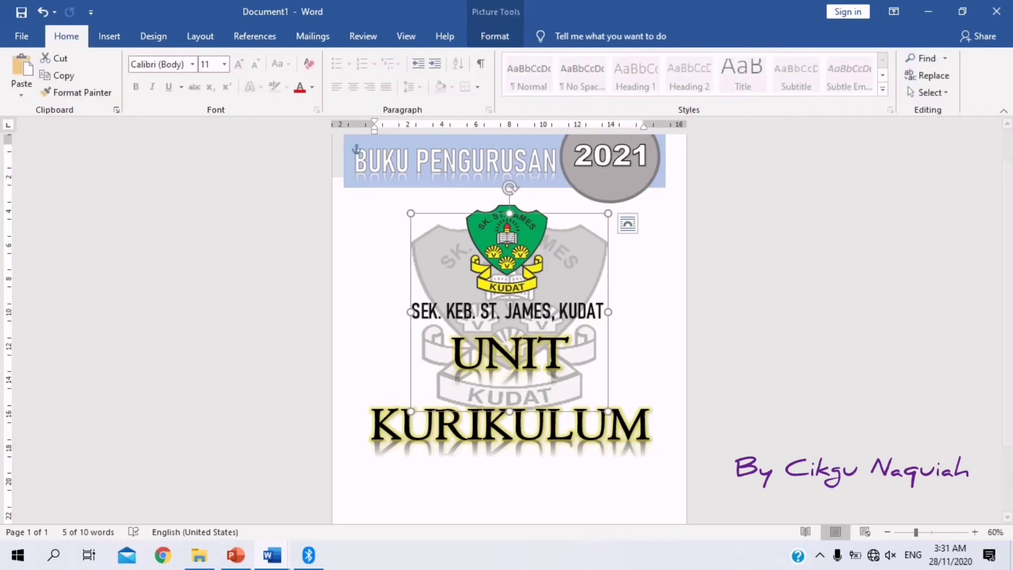
click(495, 36)
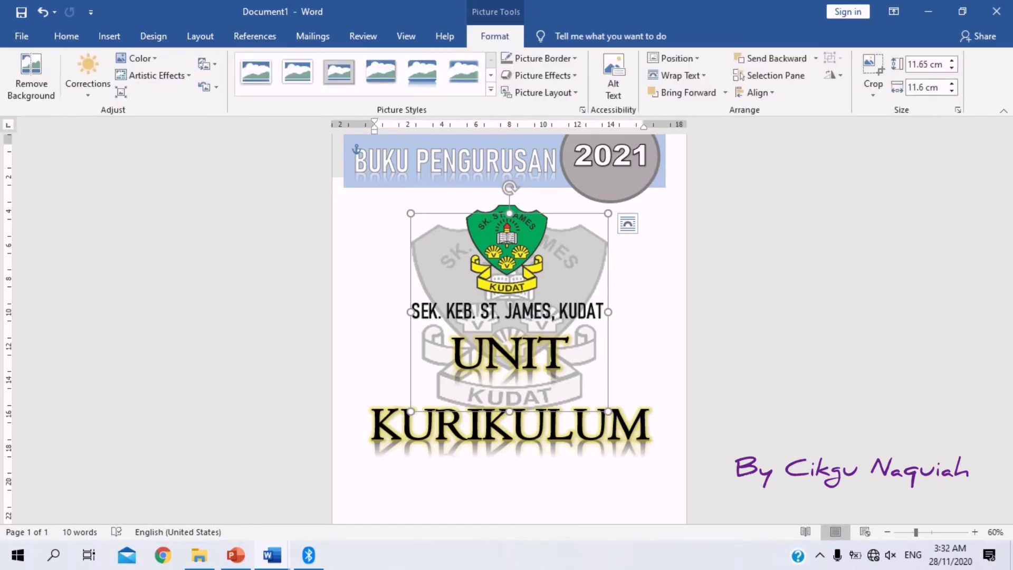
click(137, 58)
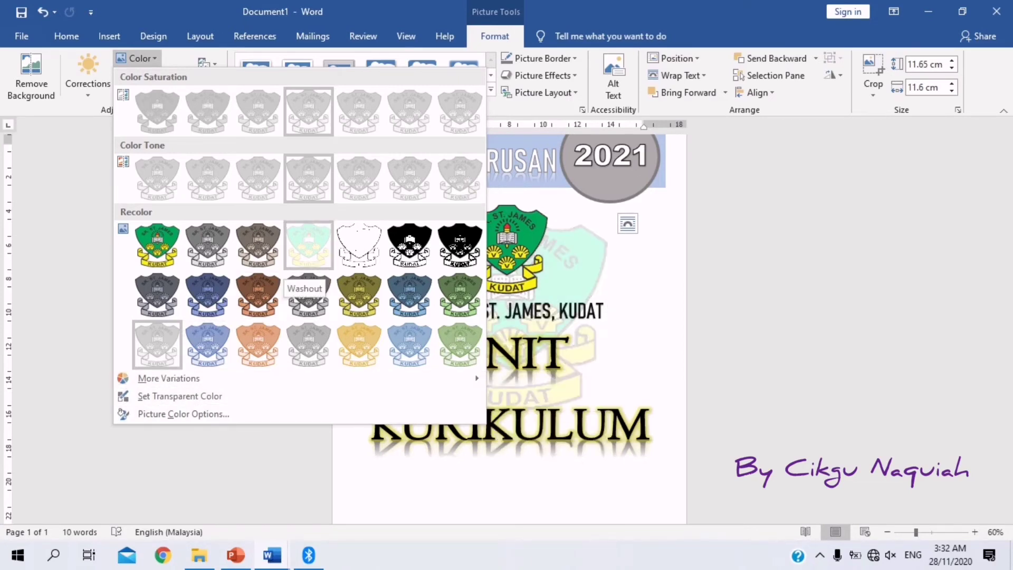
click(309, 258)
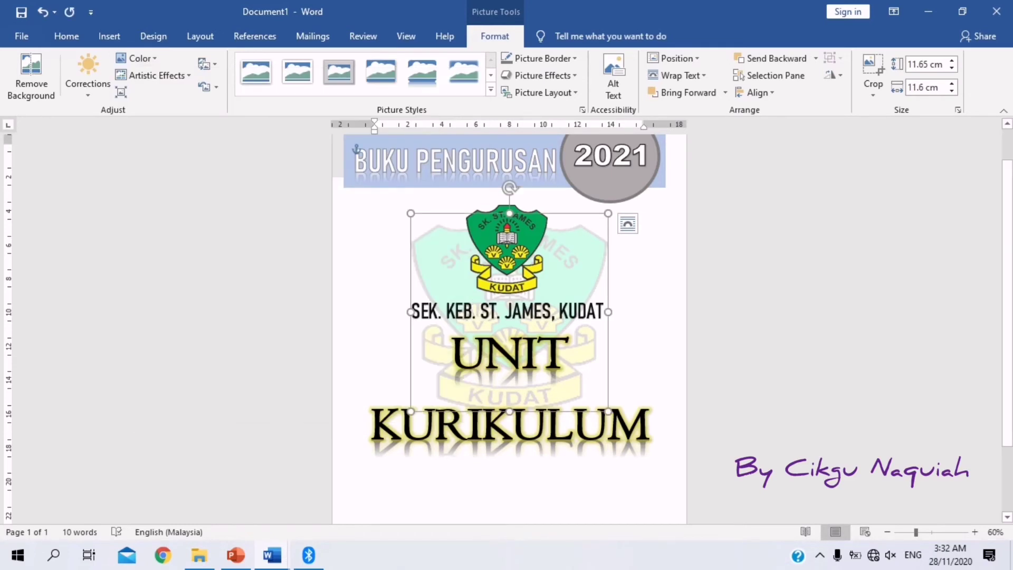
drag(608, 412, 619, 430)
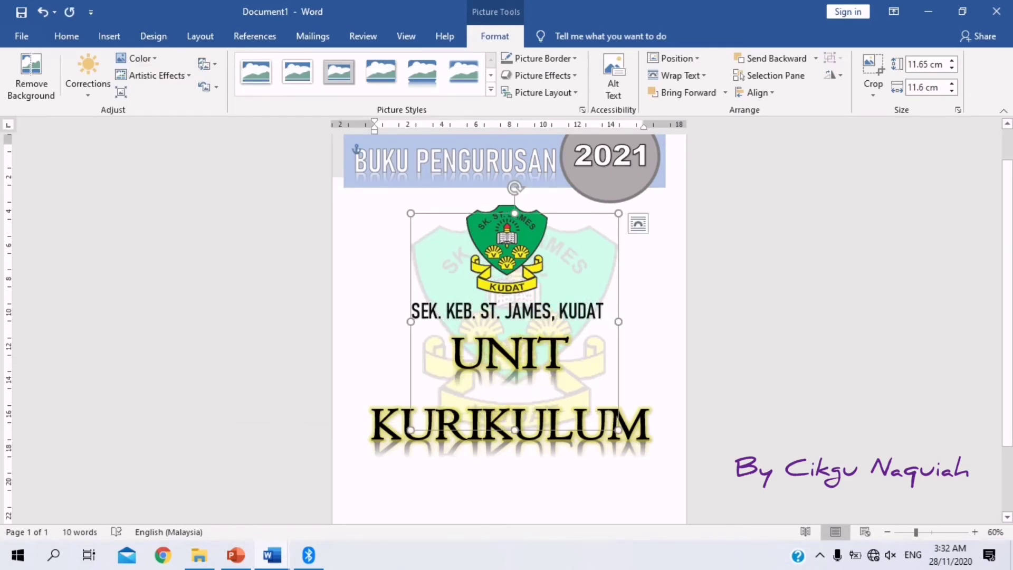
click(376, 148)
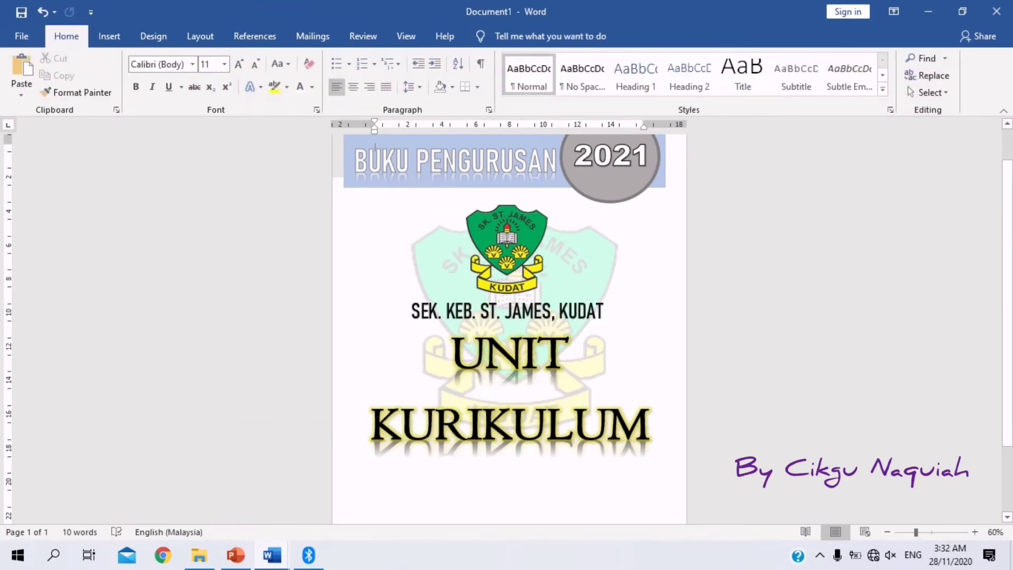
Insert a black WordArt text box and place it directly below the UNIT KURIKULUM title.
click(573, 425)
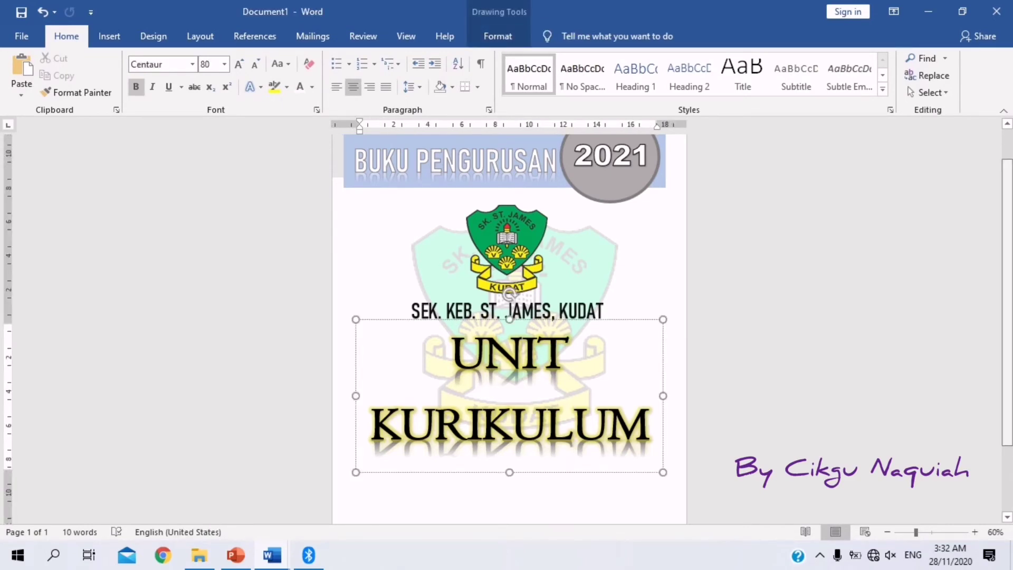
scroll(509, 325, up, 1)
scroll(510, 325, down, 3)
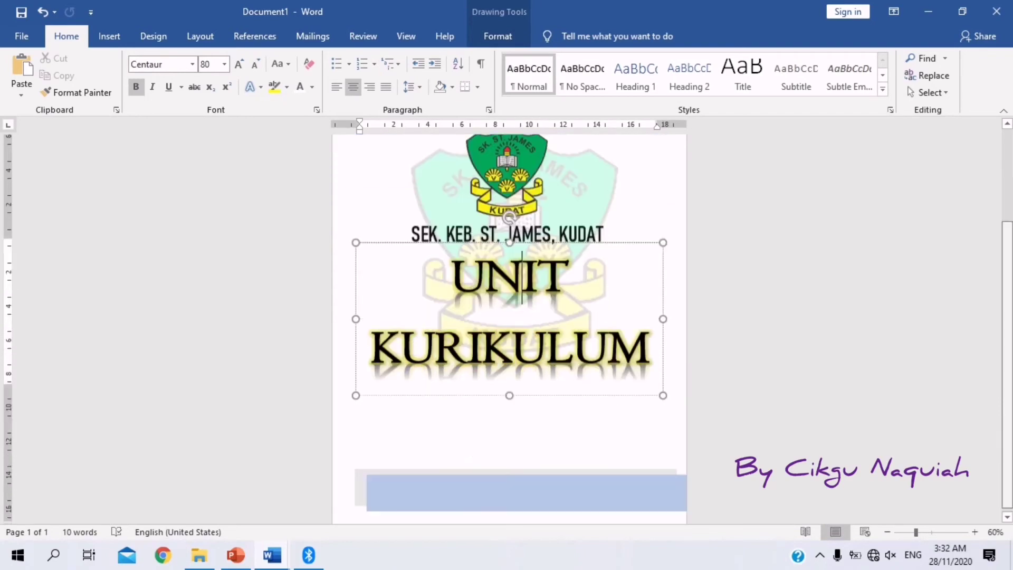
scroll(509, 325, up, 2)
scroll(509, 325, down, 3)
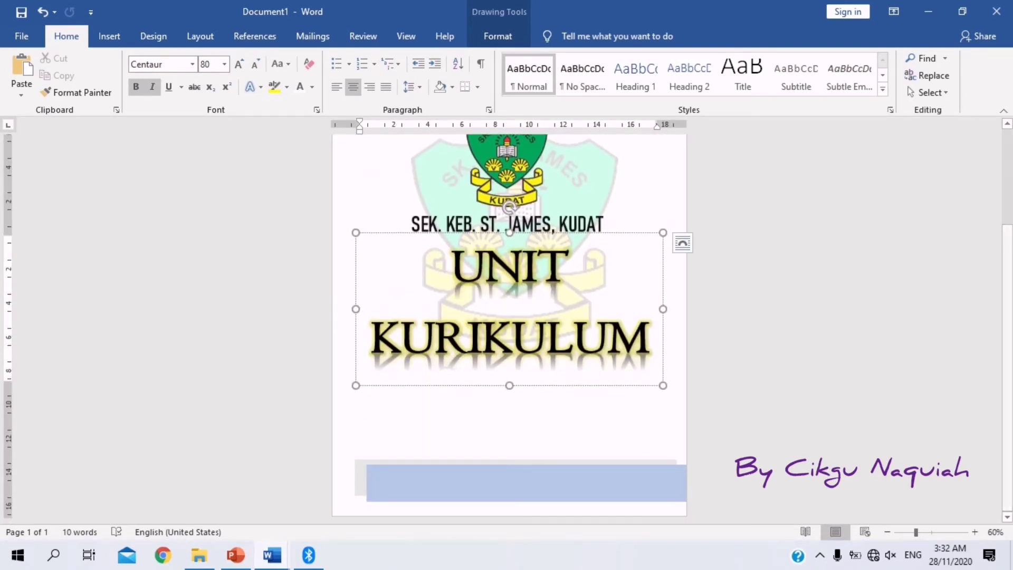
click(109, 36)
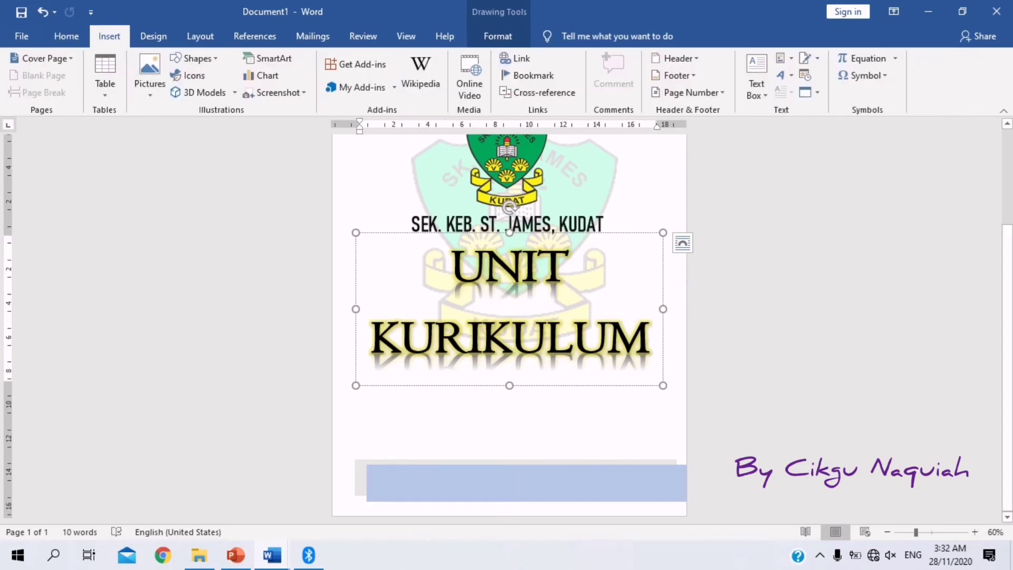
click(509, 423)
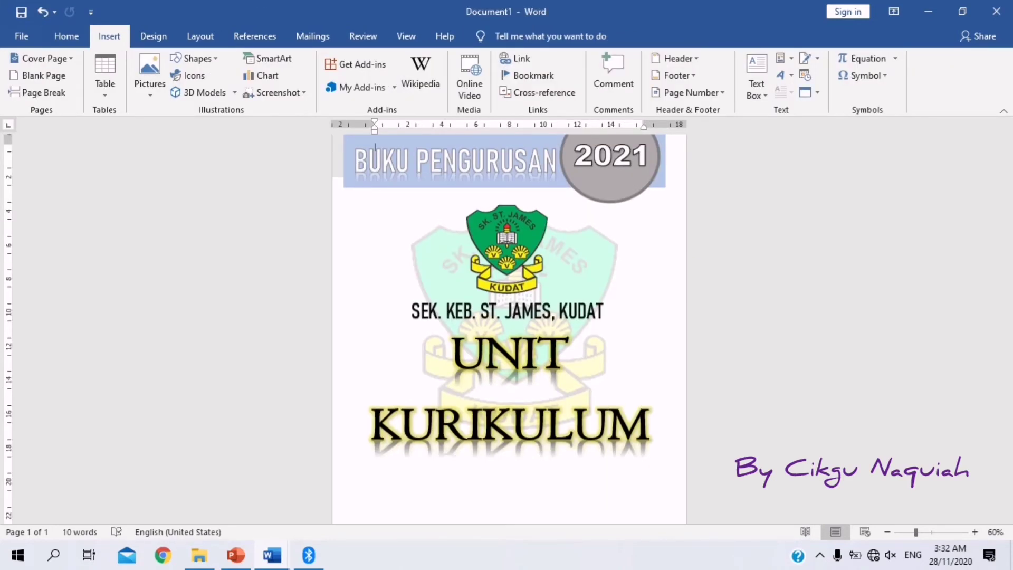
click(781, 75)
click(794, 105)
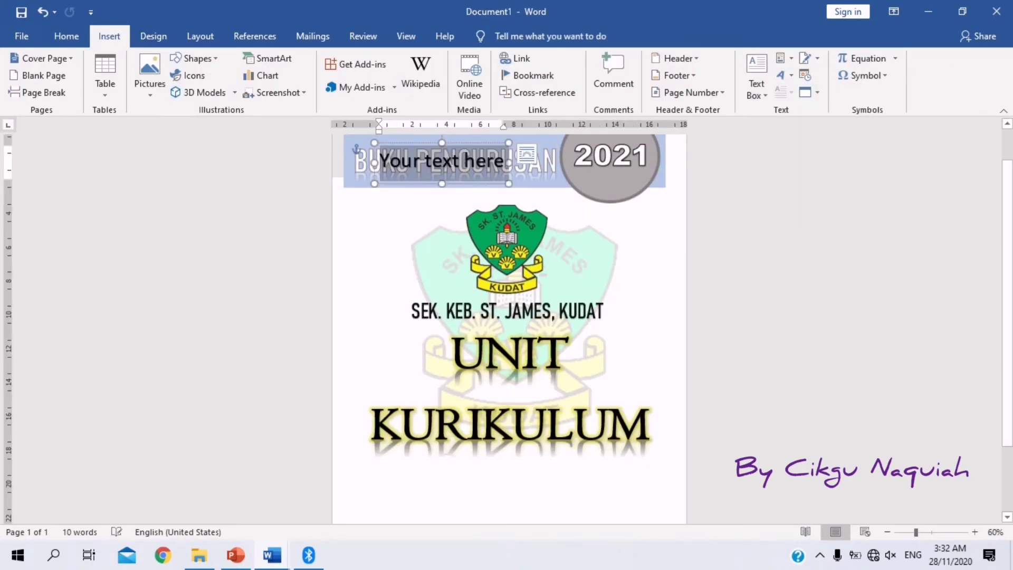
drag(465, 184, 517, 490)
drag(495, 423, 500, 429)
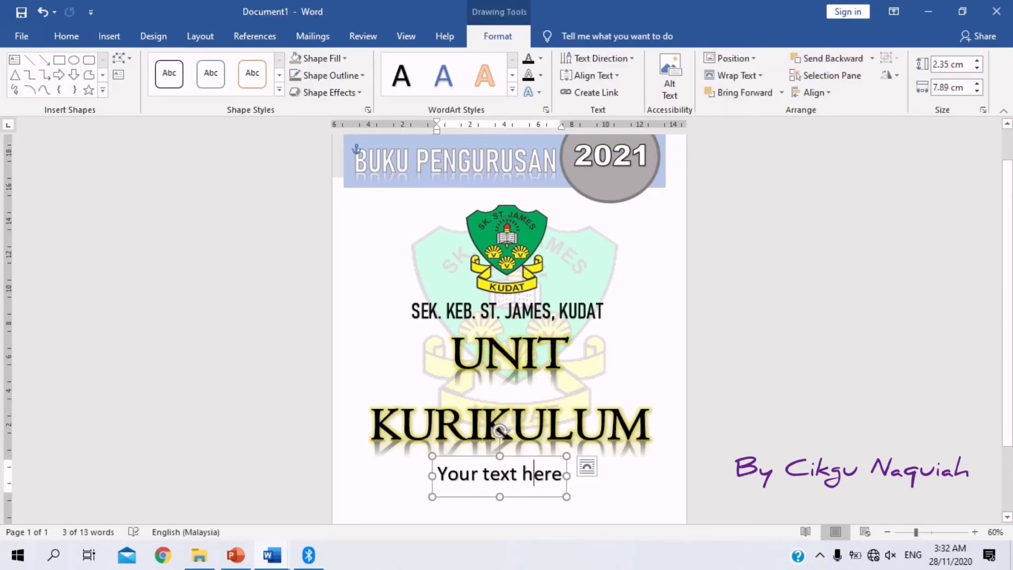
Replace the WordArt placeholder text with SKSTJ MENDAHULUI KECEMERLANGAN.
text(SK)
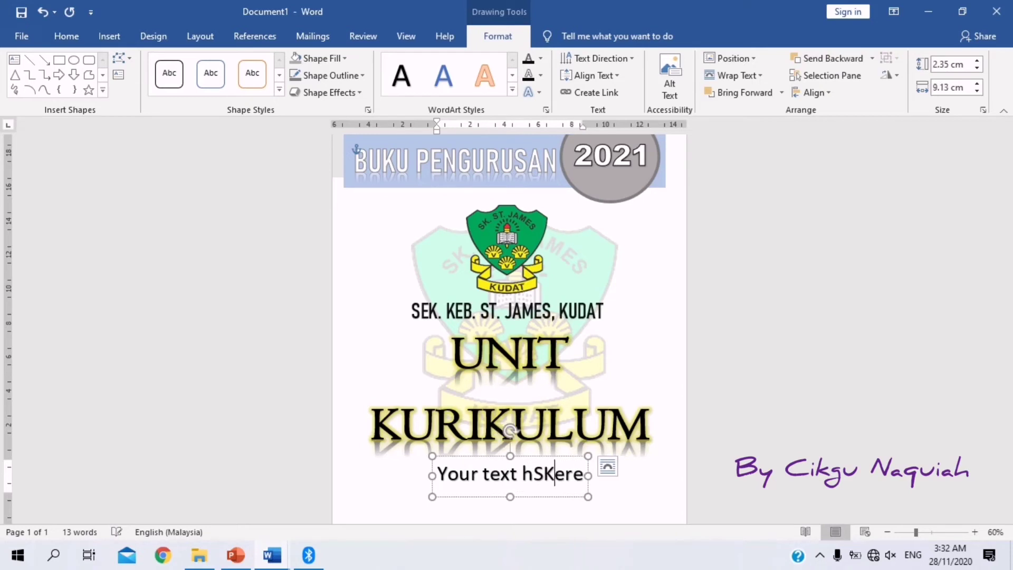
key(ctrl+a)
text(SKST)
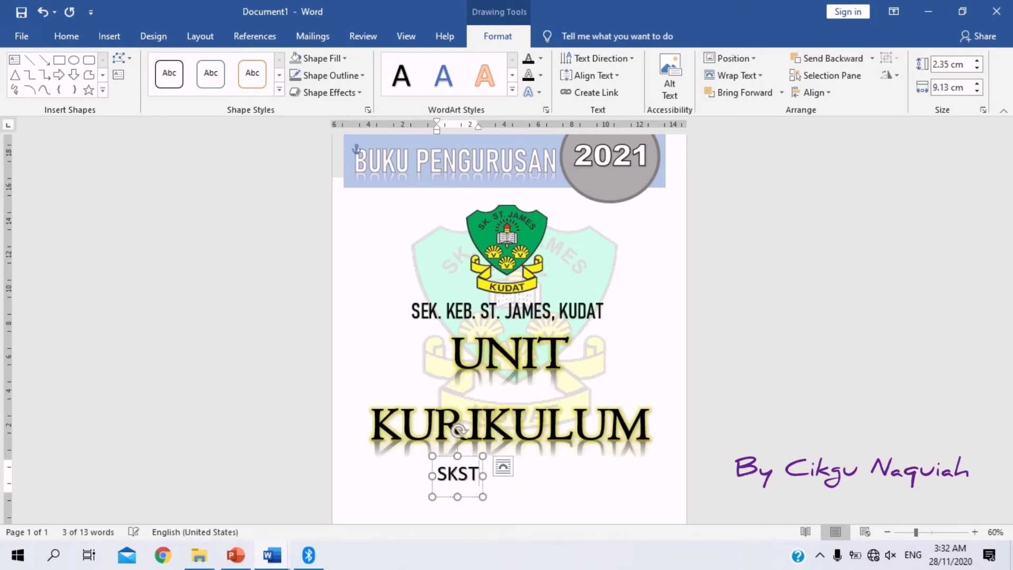
text(J M)
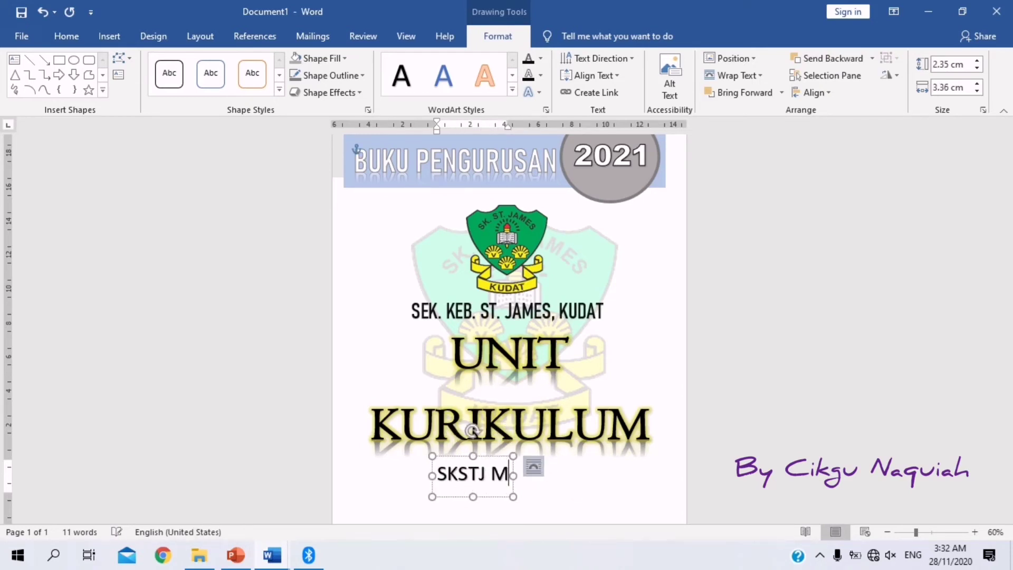
text(ENDAH)
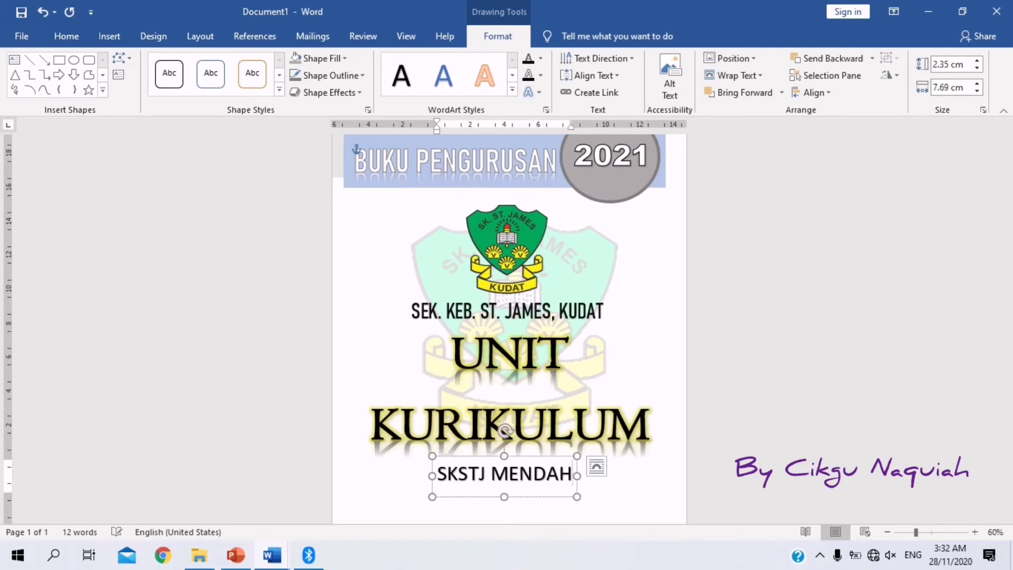
text(ULUI KECEMERLANGAN)
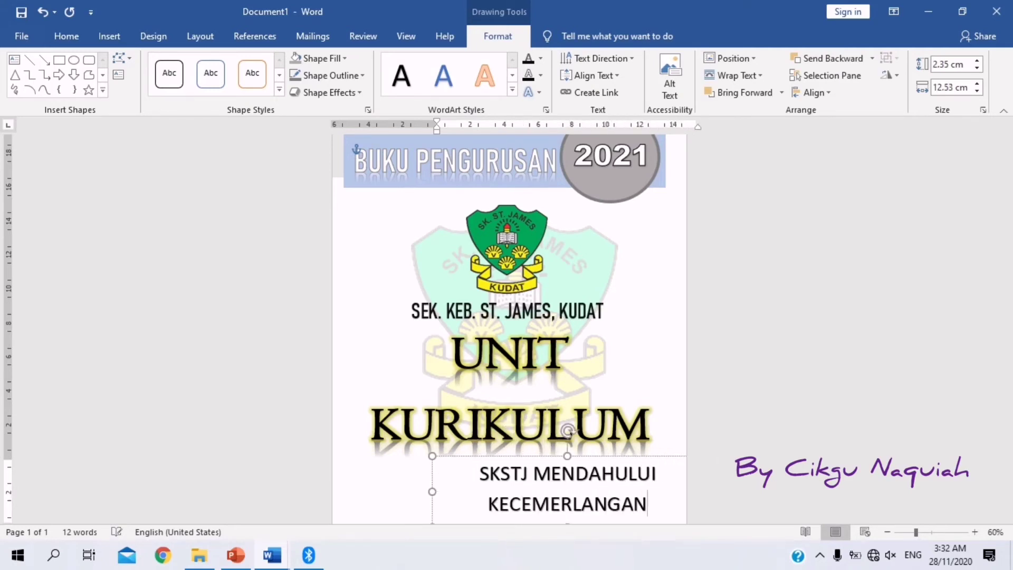
Set the motto's font to Mistral and widen its text box leftward so the text fits on one line.
key(ctrl+a)
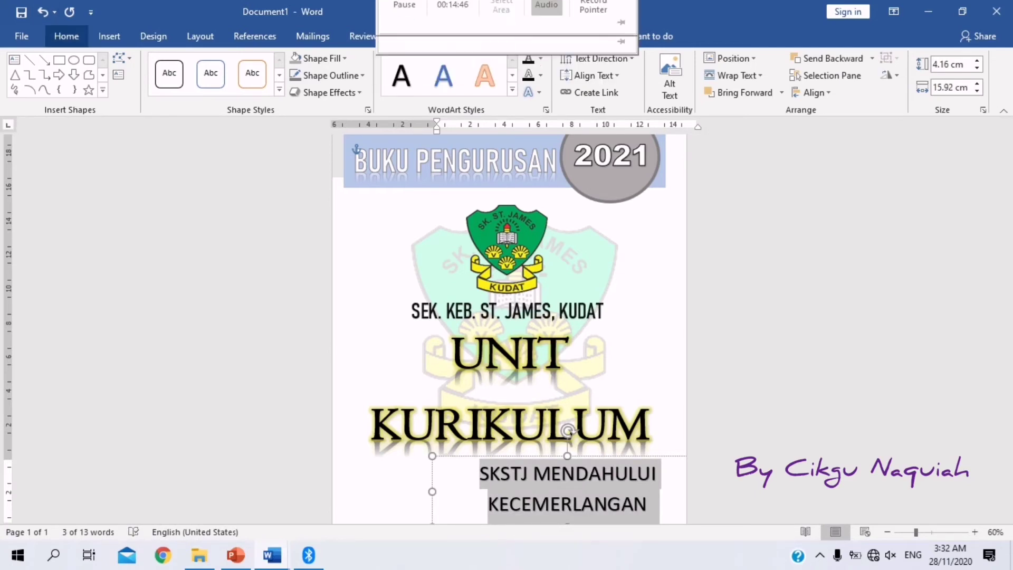
click(67, 35)
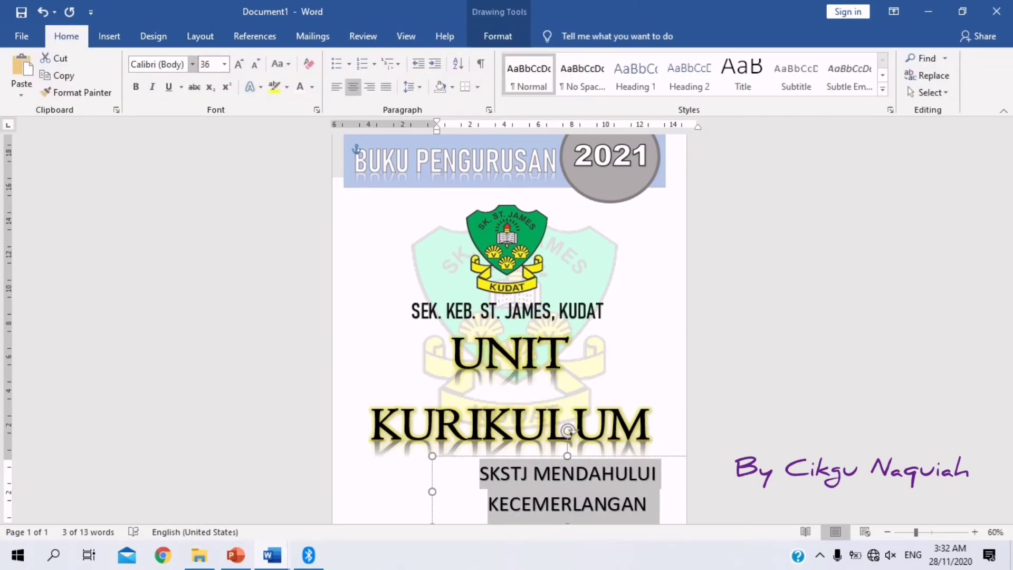
click(192, 64)
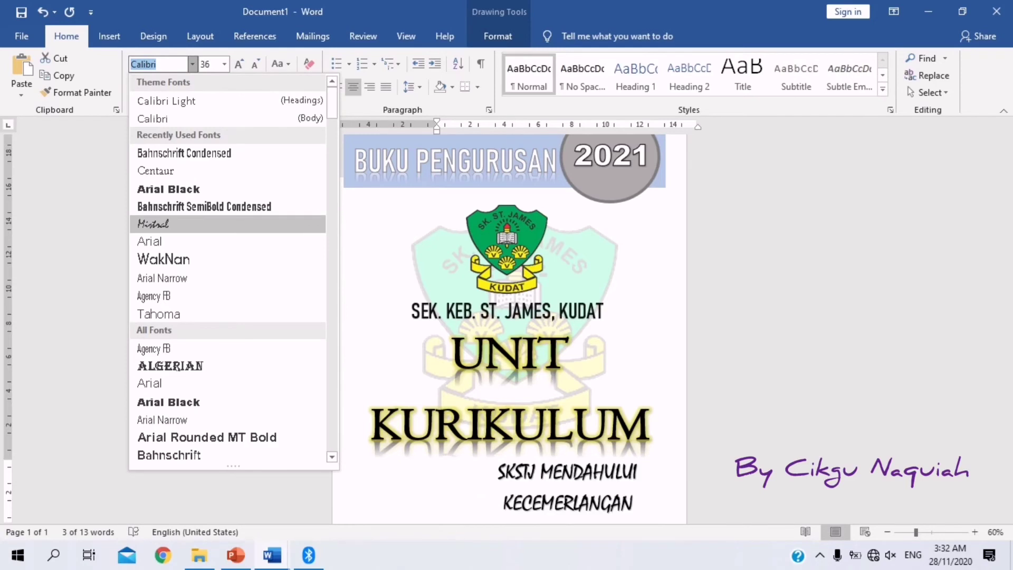
click(170, 226)
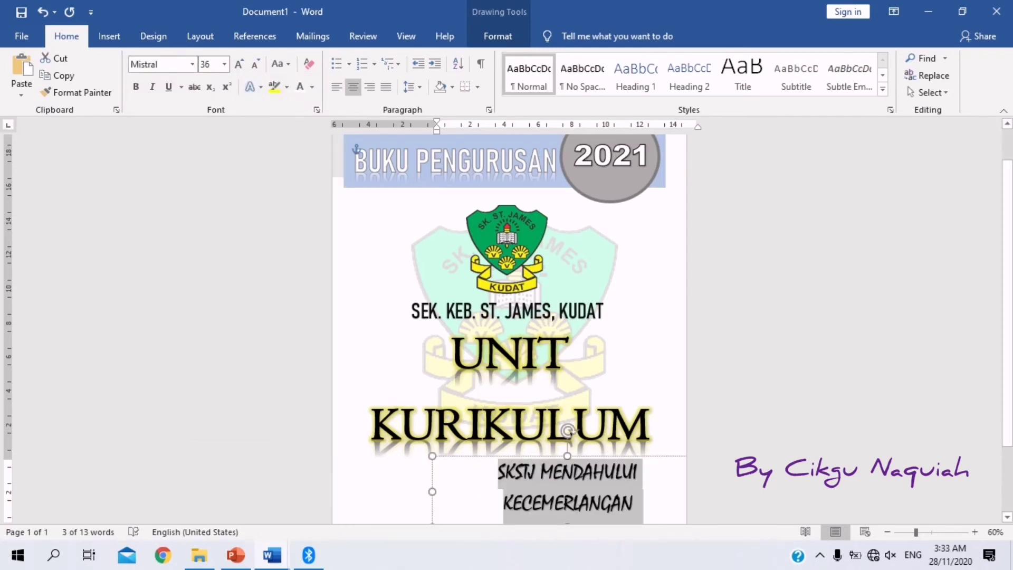
drag(432, 492, 349, 492)
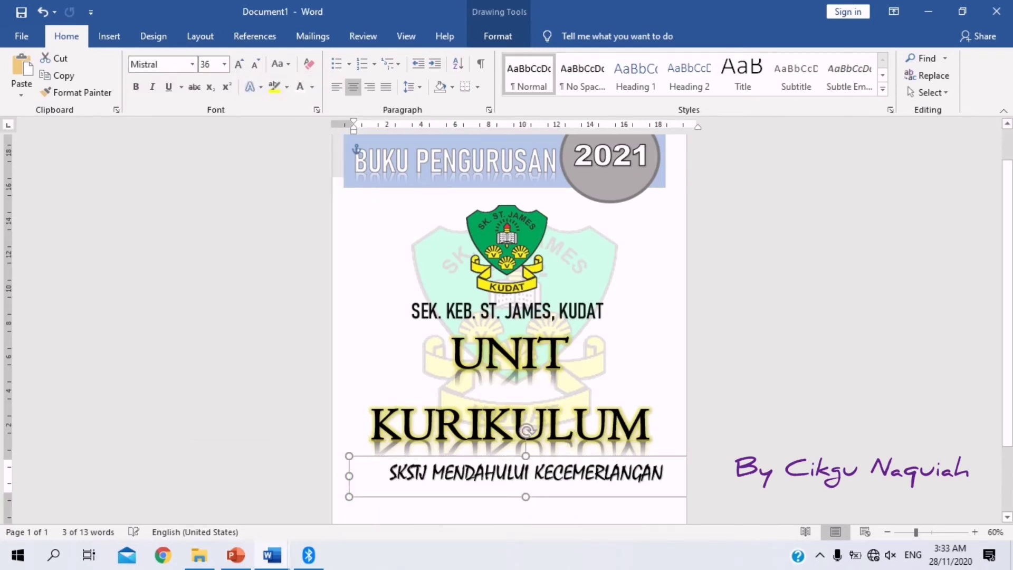
Move the SKSTJ MENDAHULUI KECEMERLANGAN text box onto the blue footer bar and set its font size to 32.
scroll(509, 327, down, 3)
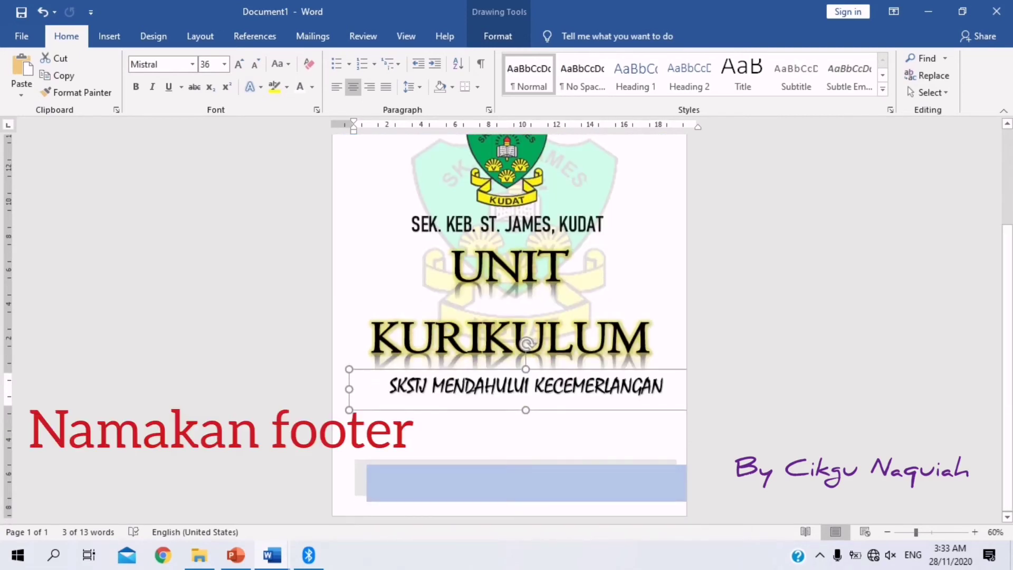
drag(581, 370, 587, 466)
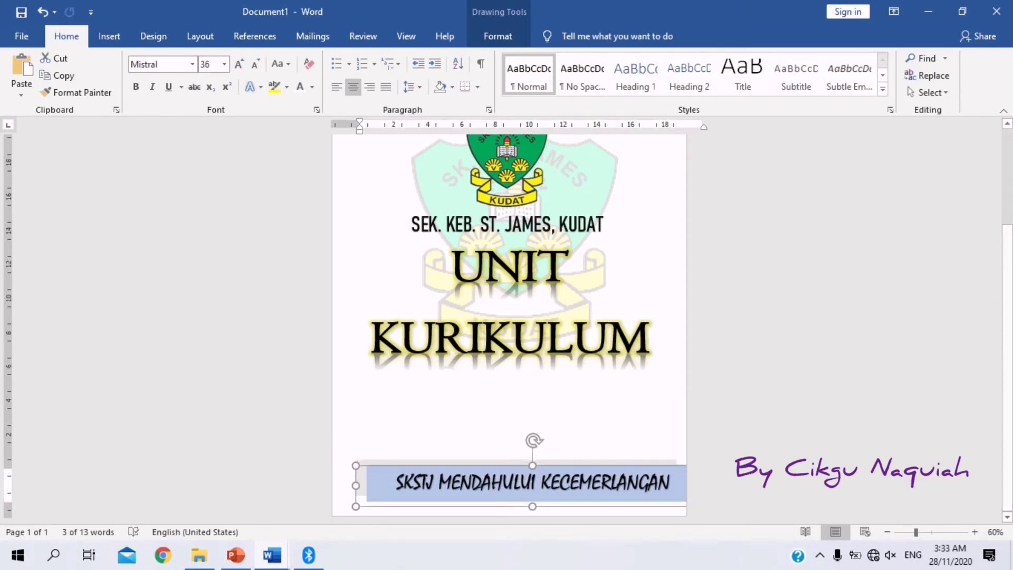
click(255, 64)
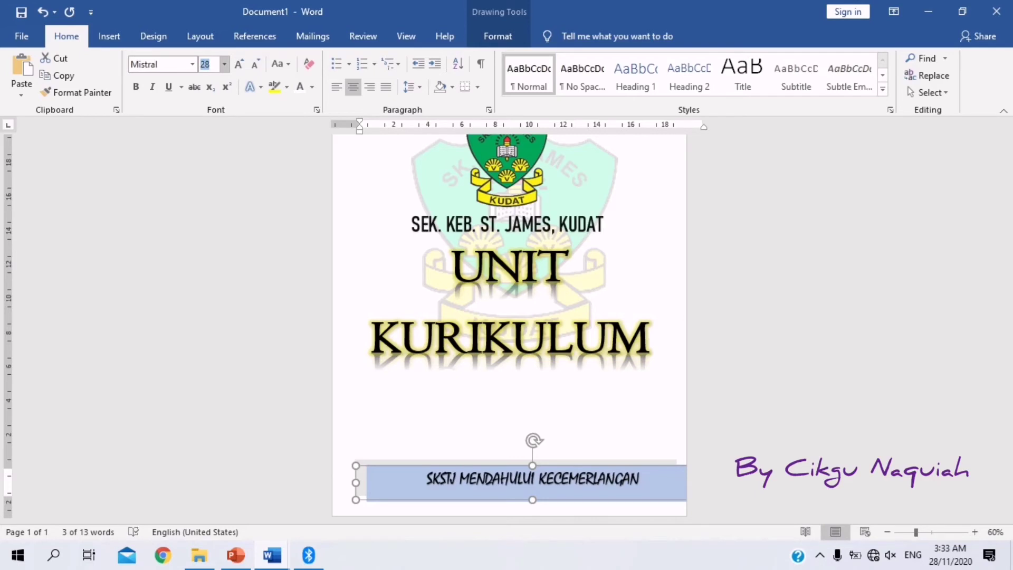
key(Return)
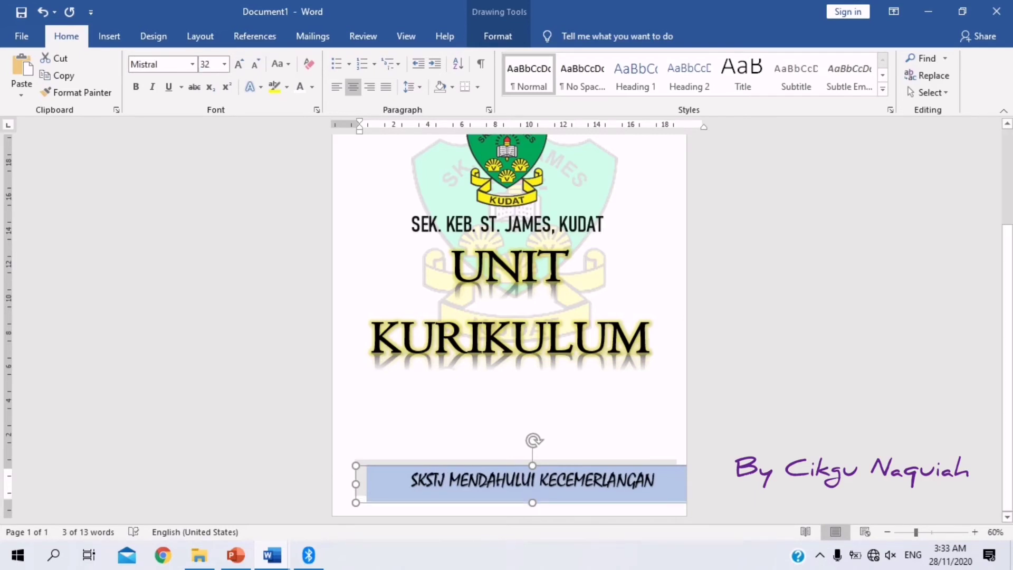
Change the text fill of the footer motto to white.
click(498, 37)
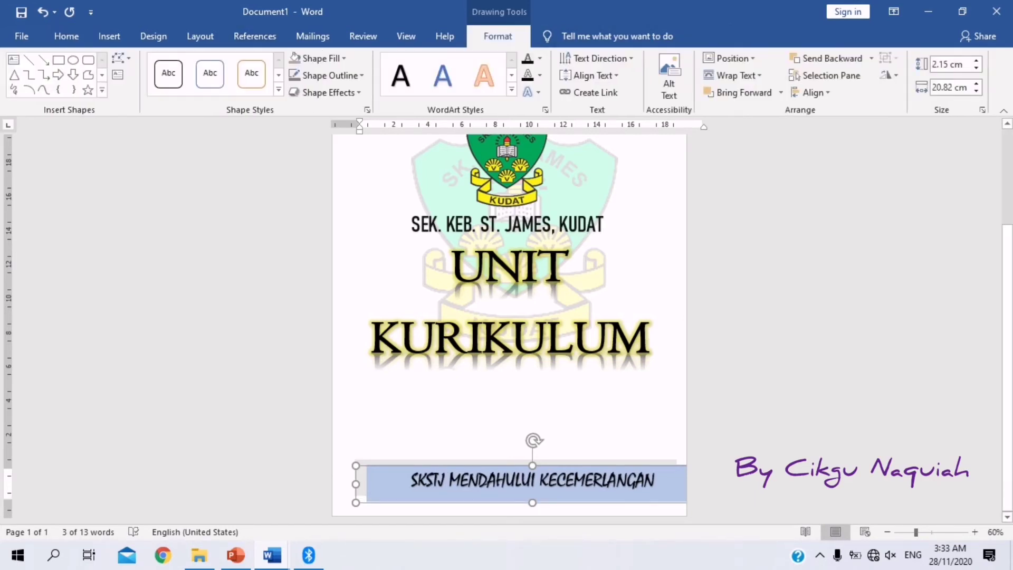
click(540, 58)
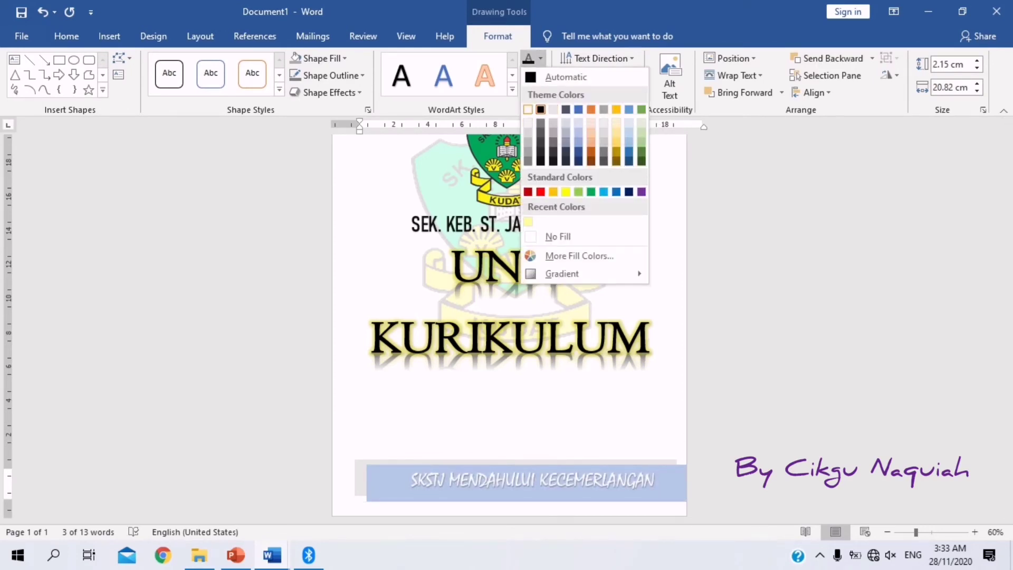
click(528, 123)
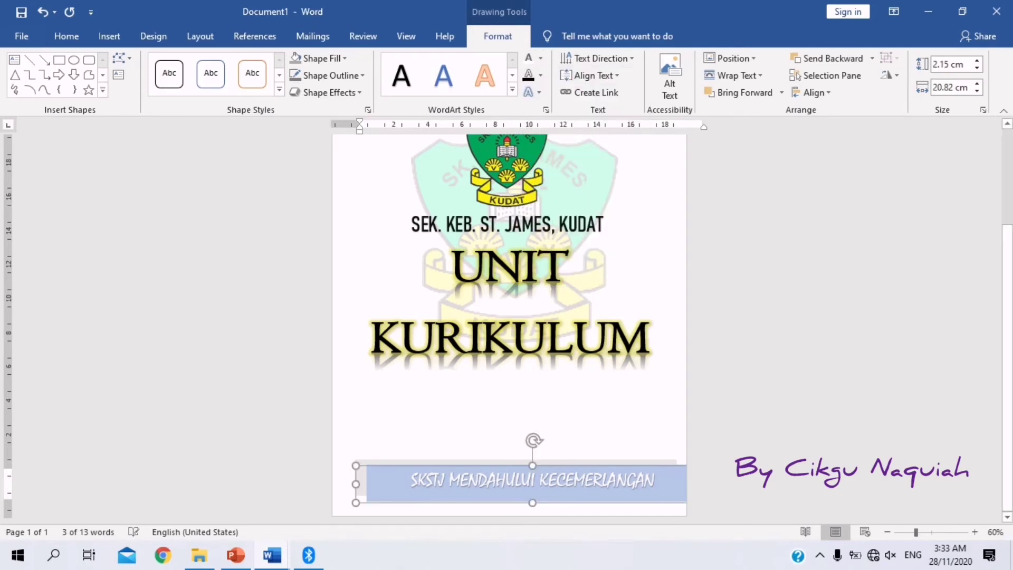
Shift the UNIT KURIKULUM text box slightly down from the school name and nudge the washed-out crest slightly down and right.
click(607, 340)
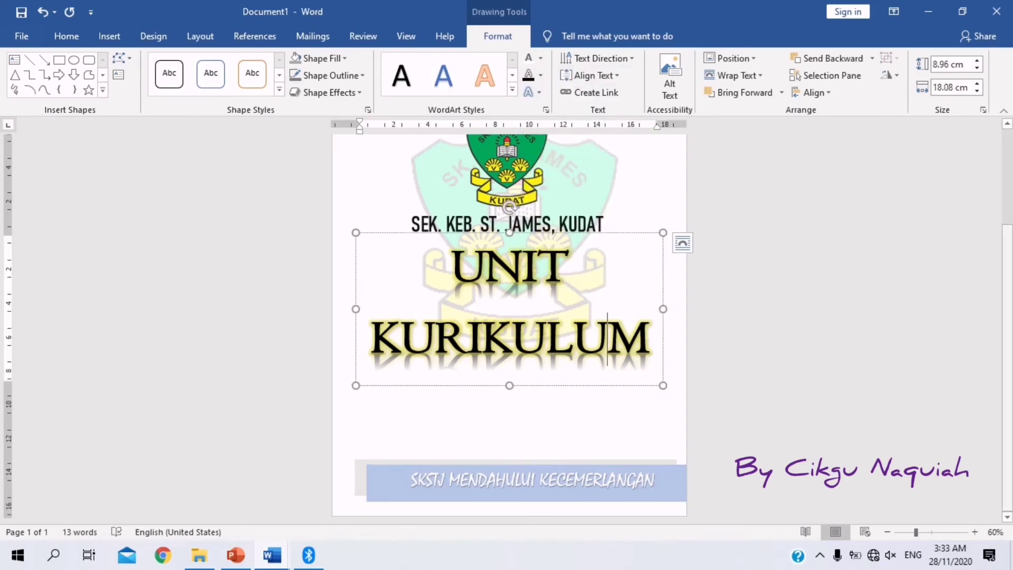
scroll(607, 341, up, 4)
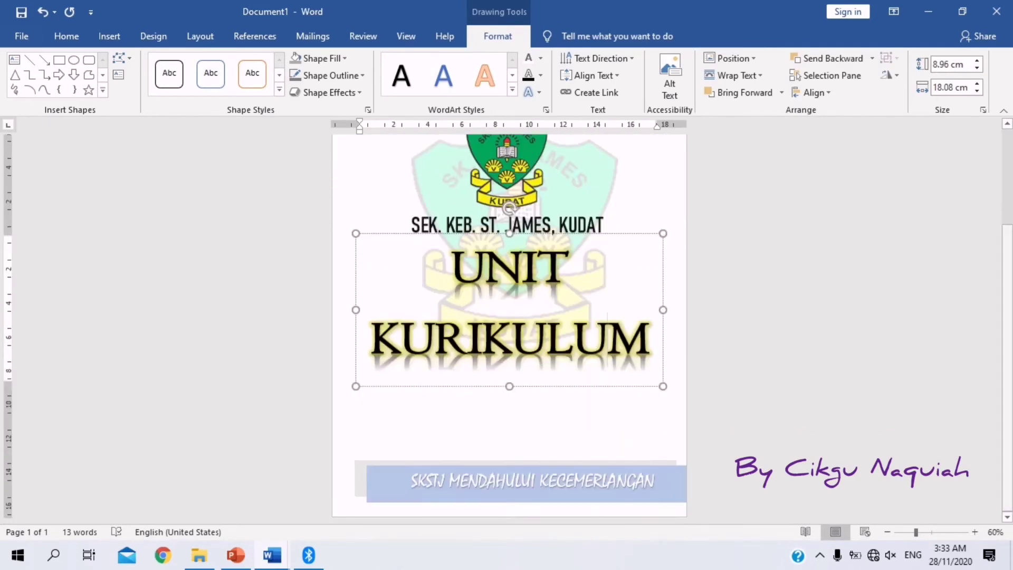
scroll(509, 316, down, 3)
drag(606, 386, 607, 400)
drag(586, 195, 588, 201)
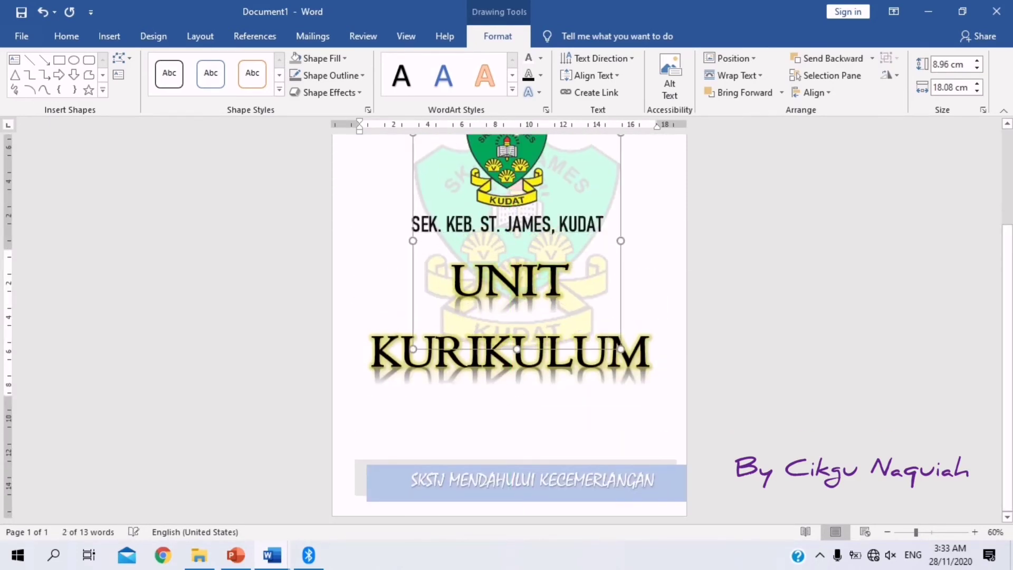
scroll(510, 323, up, 3)
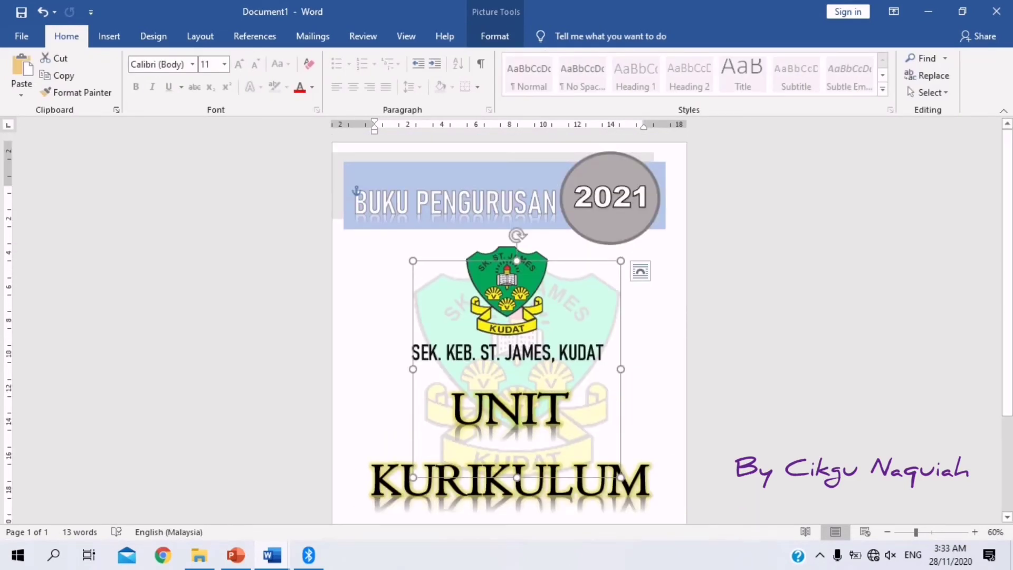
click(375, 189)
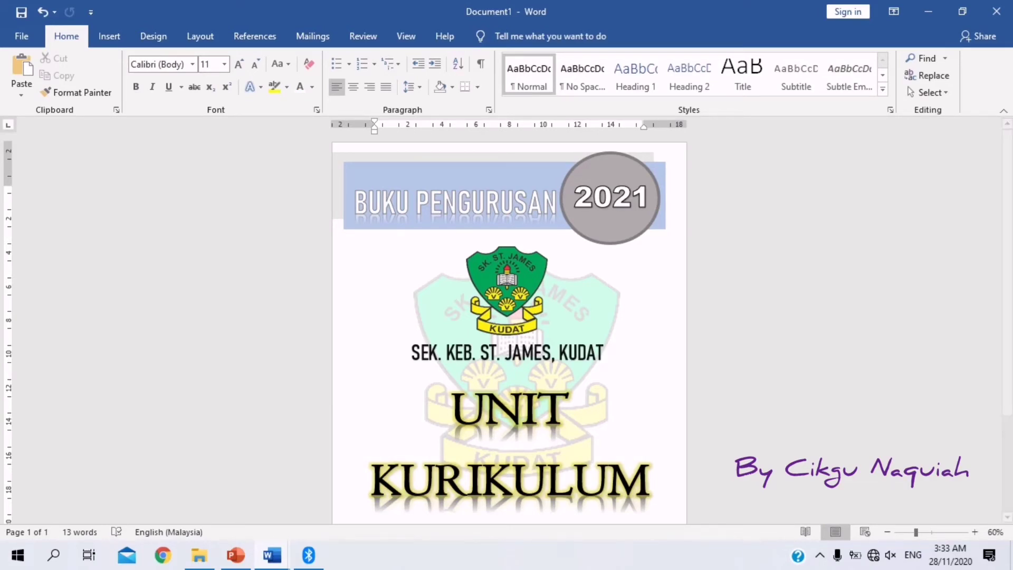
Bring the TS25 logo into the cover page, shrink it and place it over the left end of the footer bar.
click(928, 12)
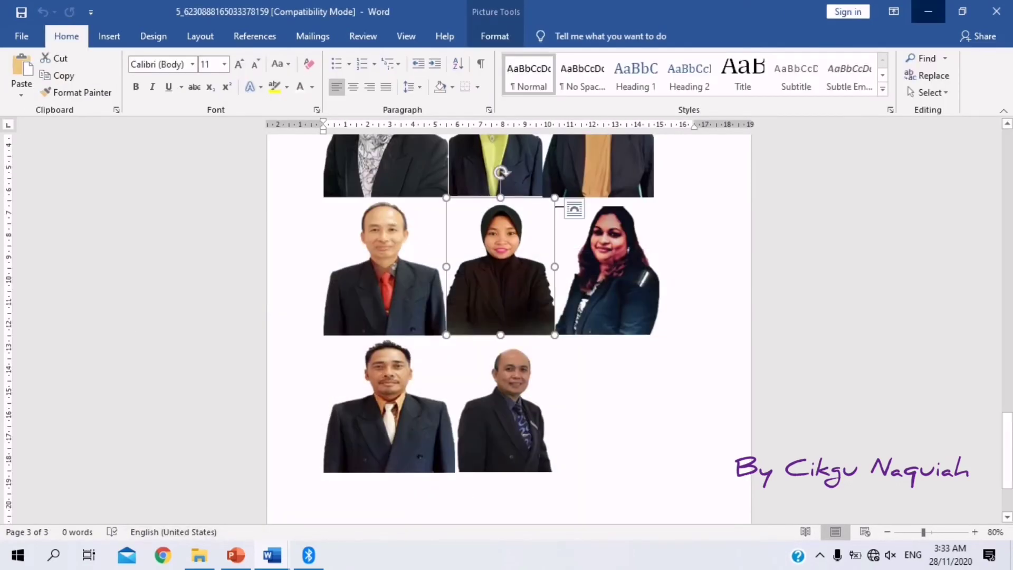
click(928, 12)
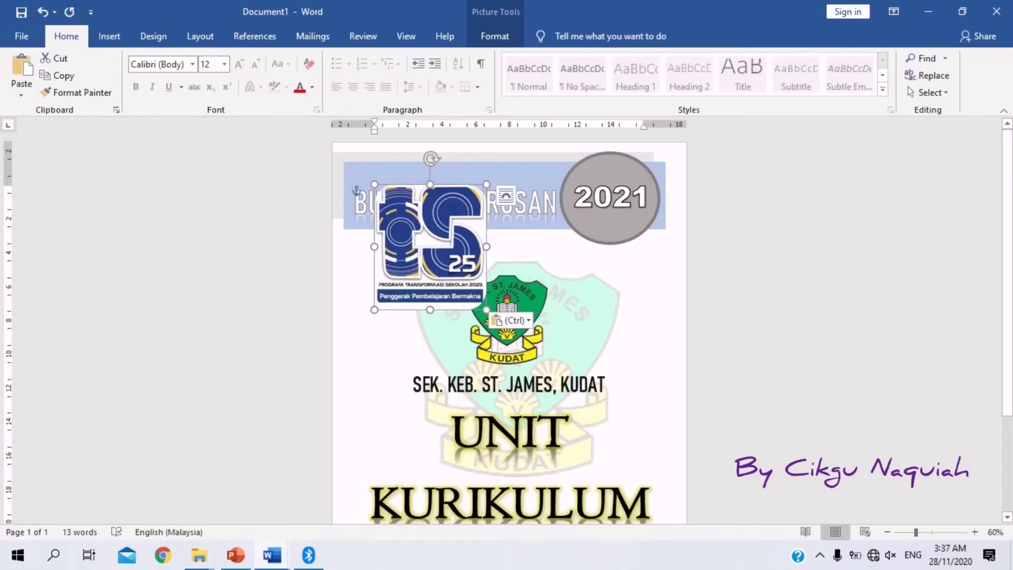
drag(486, 310, 647, 393)
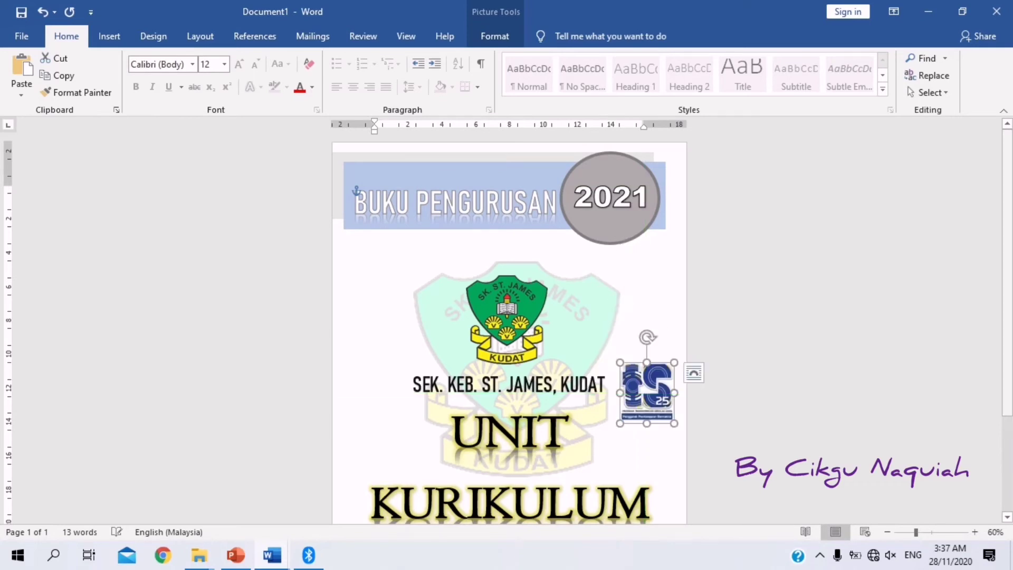
scroll(647, 393, down, 5)
drag(647, 264, 386, 468)
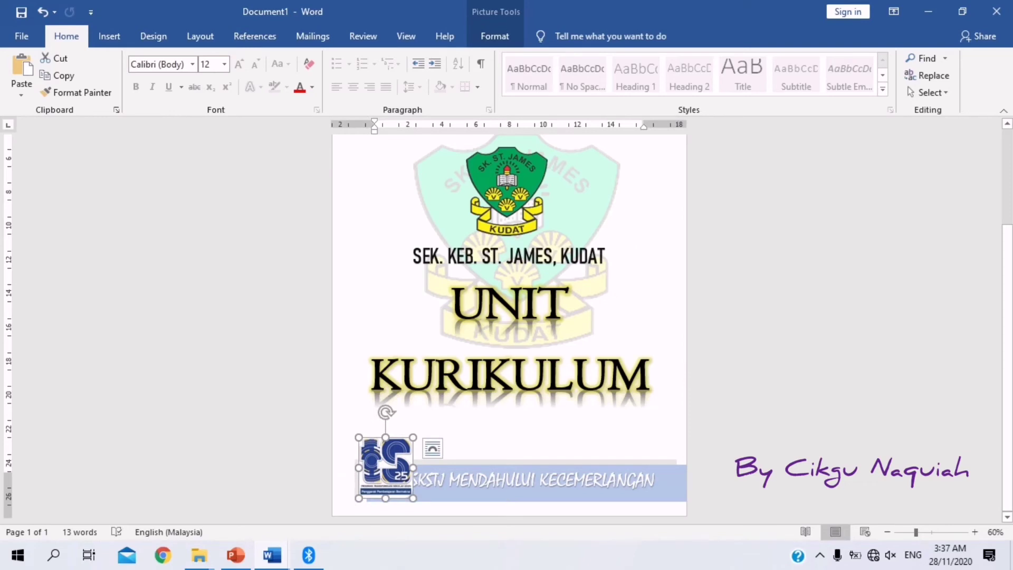
Right-align the footer motto, shift its text box left to the page edge and nudge the TS25 logo slightly right.
click(433, 480)
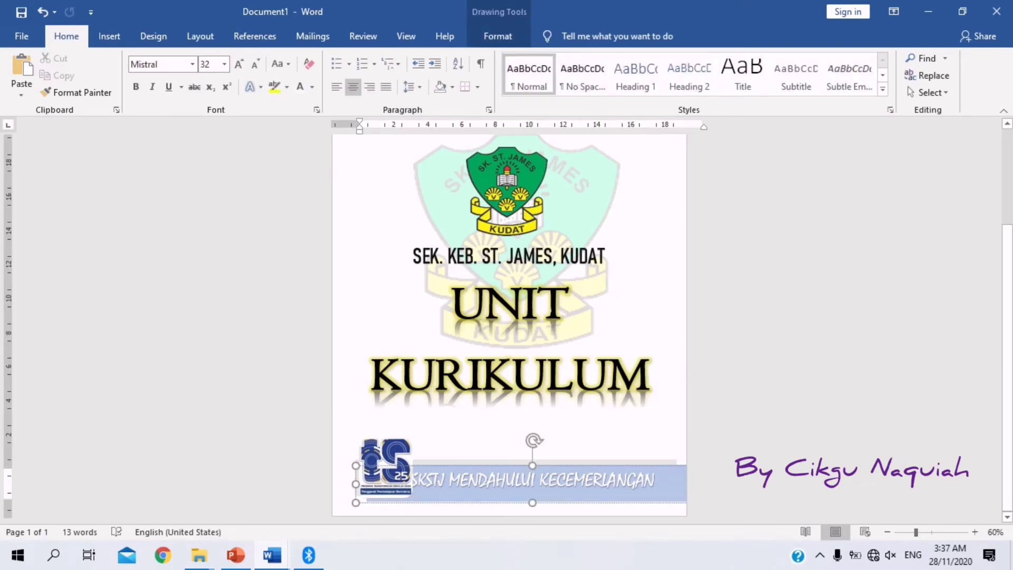
key(ctrl+a)
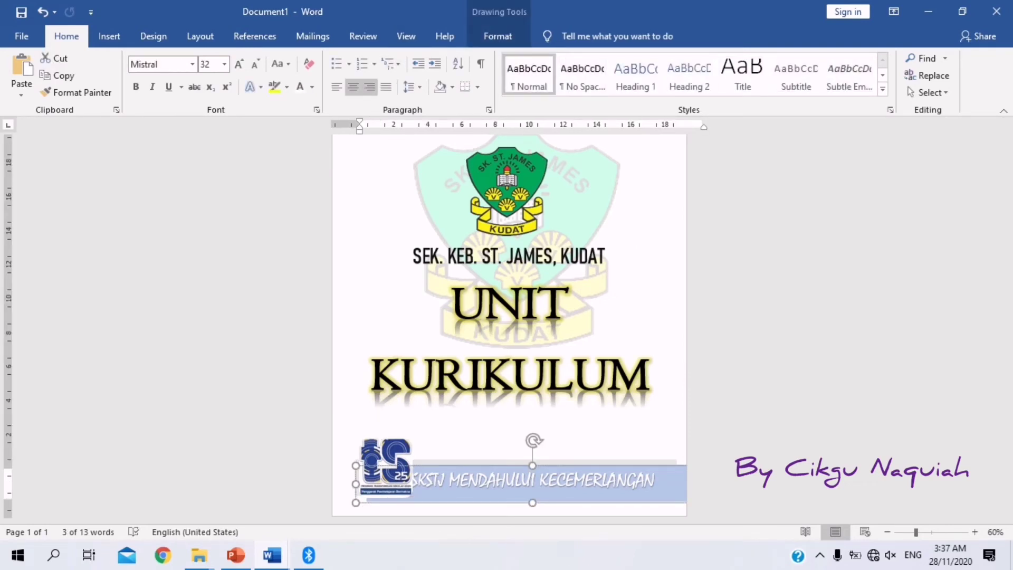
click(370, 87)
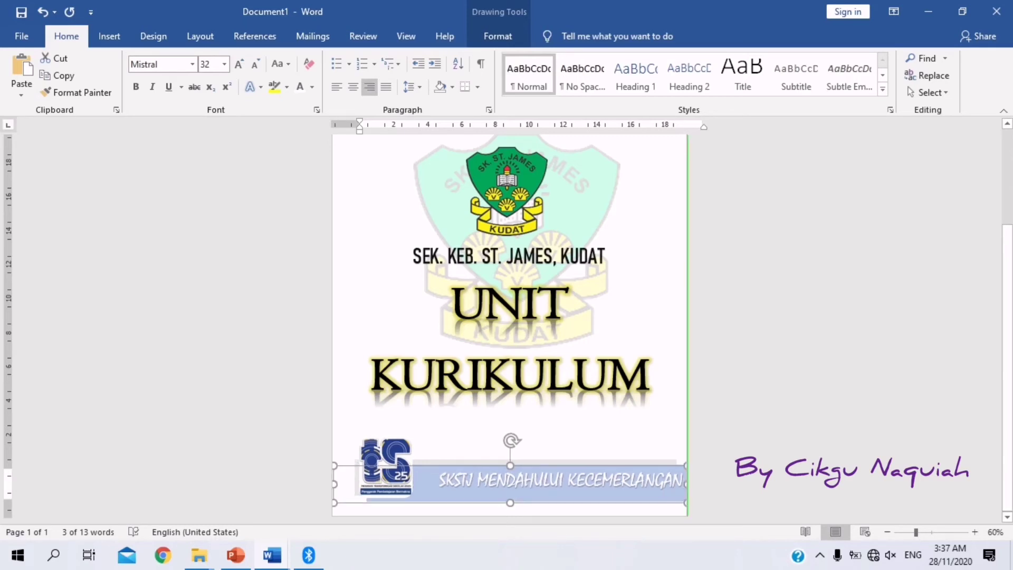
drag(560, 466, 560, 466)
drag(386, 468, 397, 472)
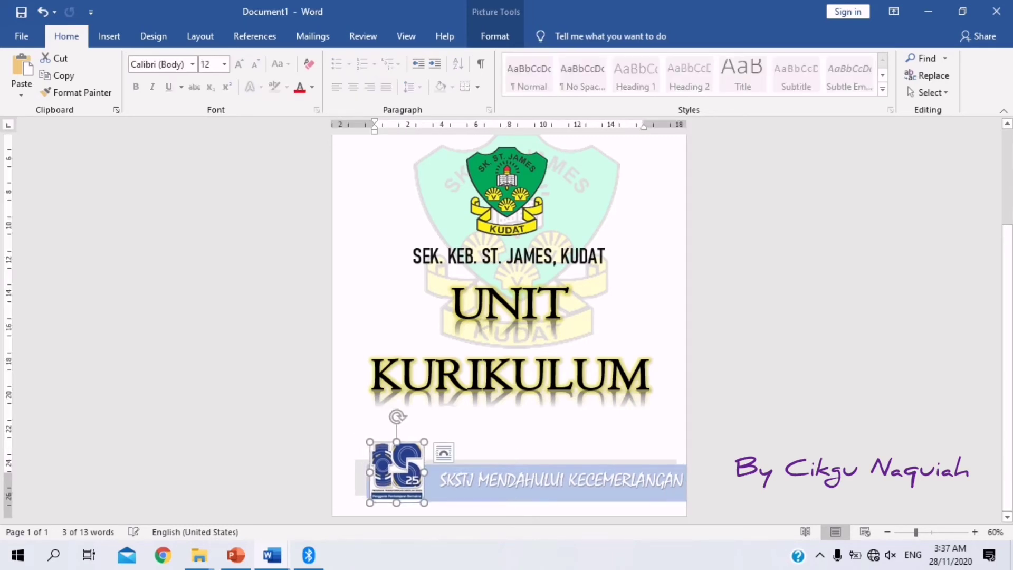
Draw a rectangle about 21.1 cm high and 14.8 cm wide from the page's upper-left corner and fill it with the lightest grey.
scroll(510, 328, up, 4)
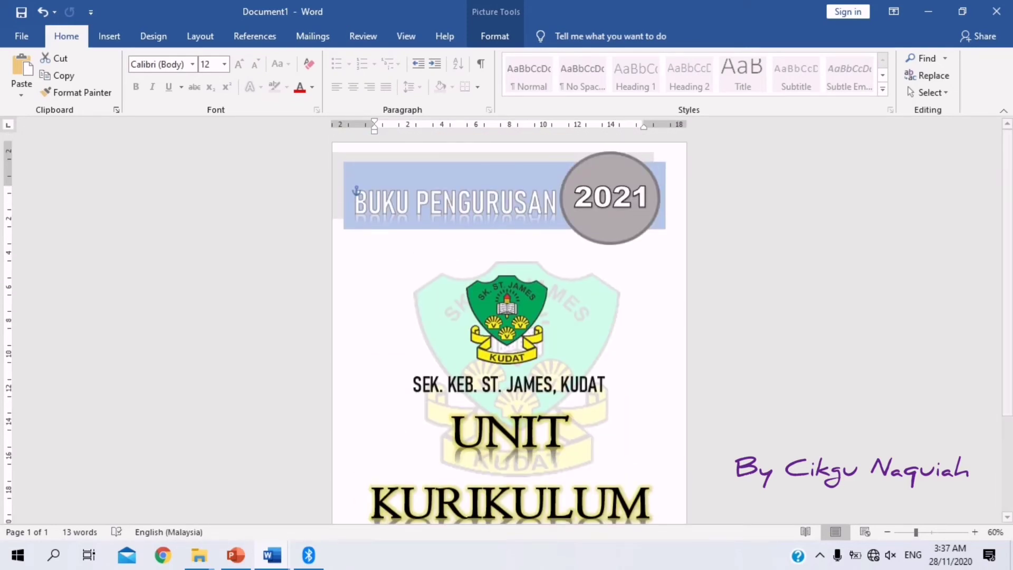
click(110, 36)
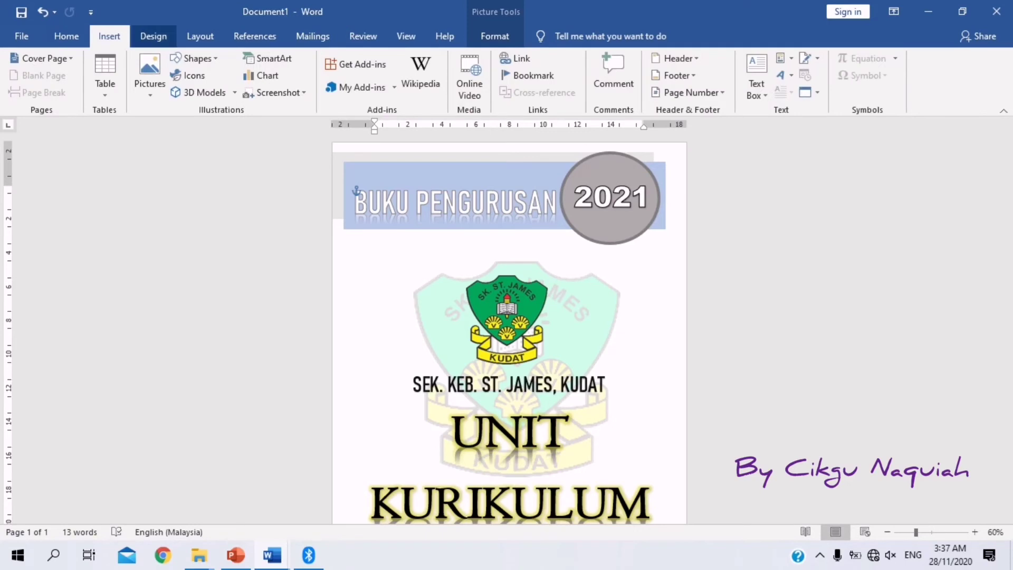
click(195, 58)
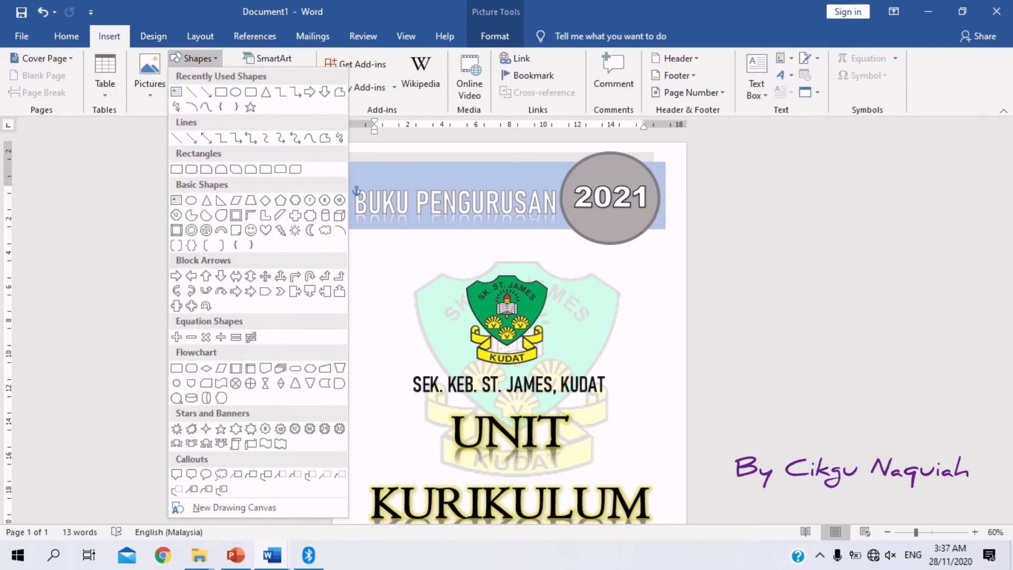
click(221, 92)
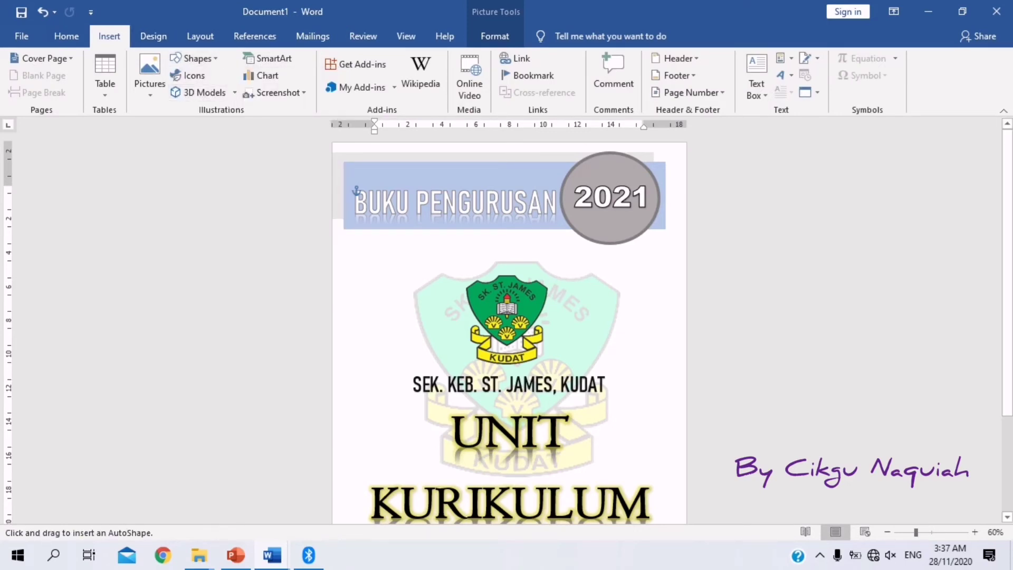
mouse_move(333, 143)
mouse_down()
mouse_move(486, 342)
mouse_move(584, 502)
mouse_up()
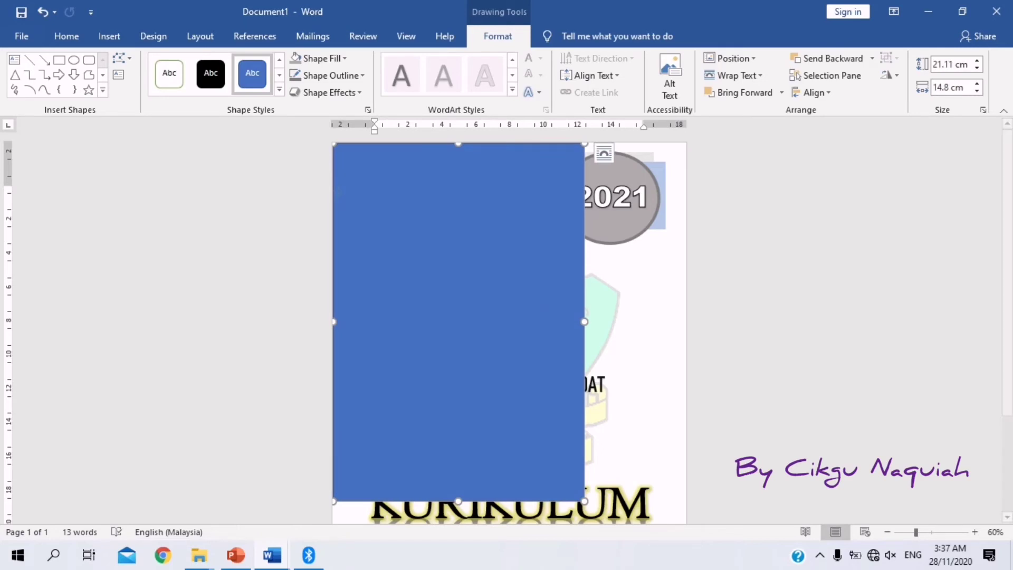
click(294, 56)
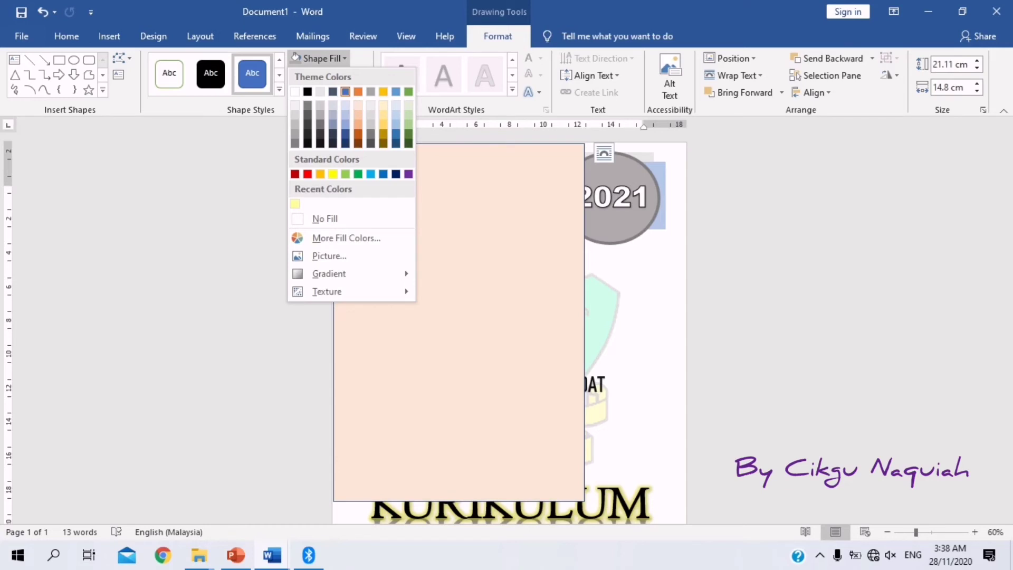
click(295, 105)
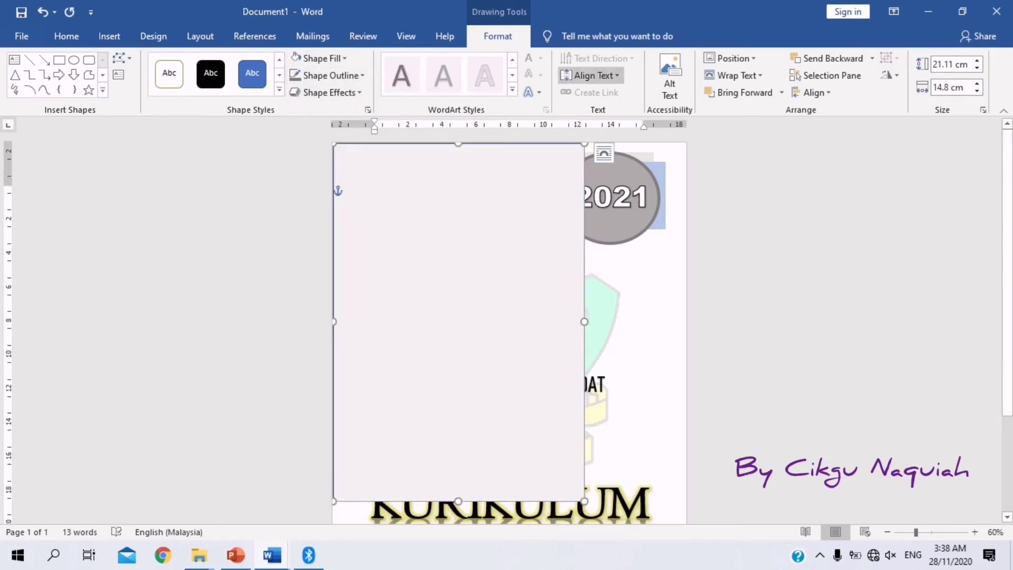
Set the light grey rectangle's text wrapping to Behind Text and send it to the back, behind the crest watermark.
click(591, 75)
click(738, 76)
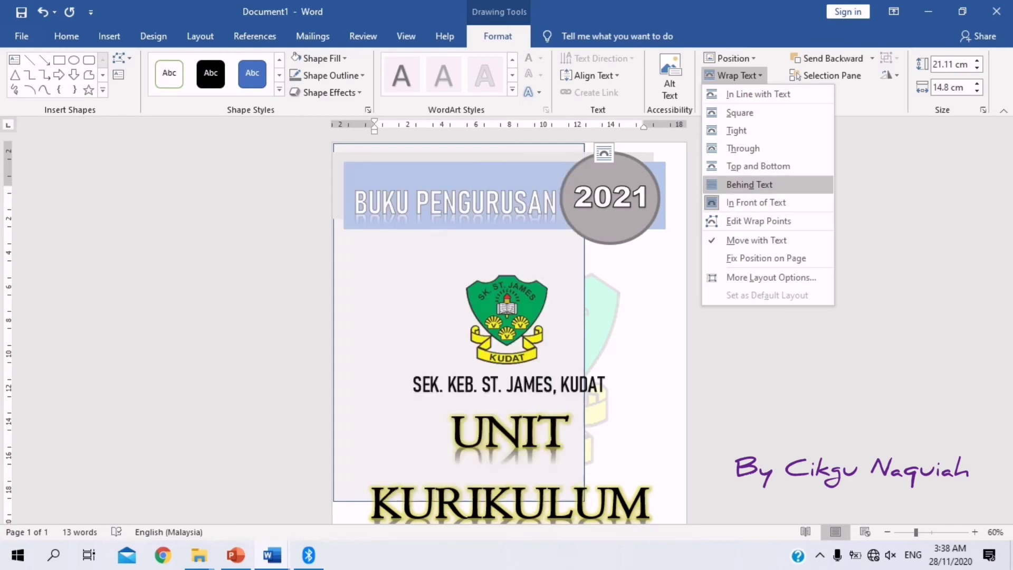
click(749, 184)
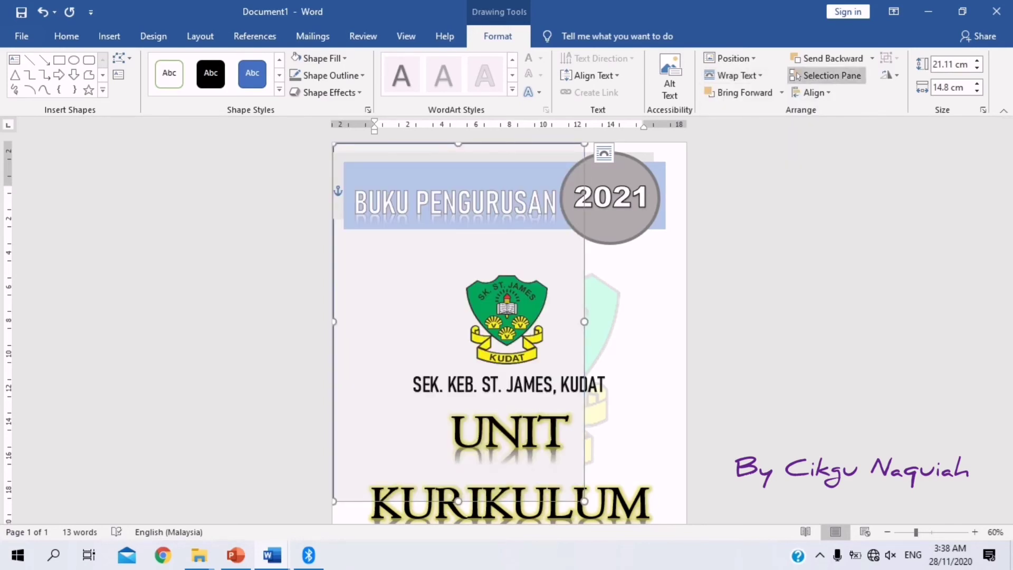
click(872, 58)
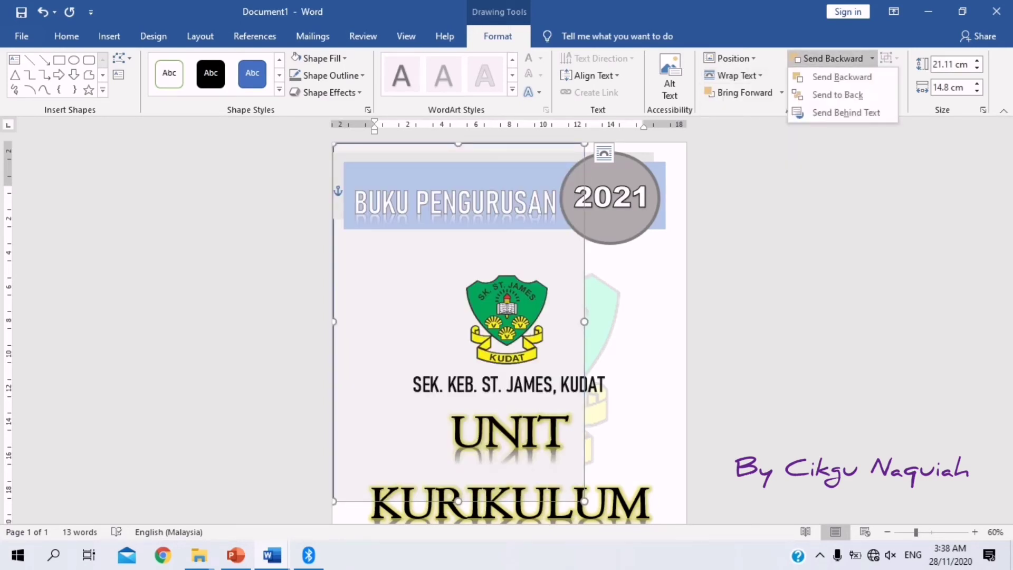
click(838, 95)
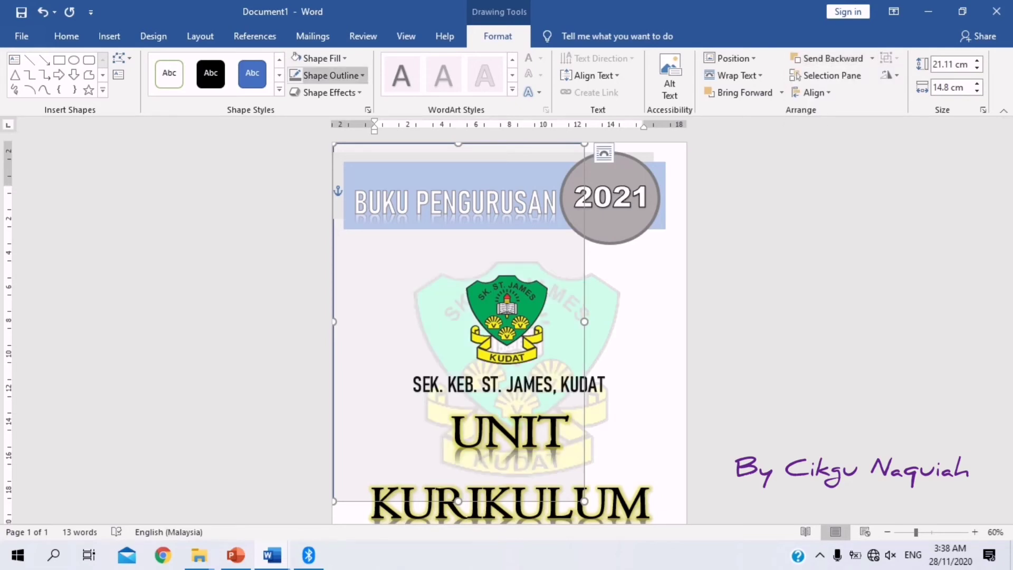
Remove the outline from the light grey rectangle.
click(333, 75)
click(334, 233)
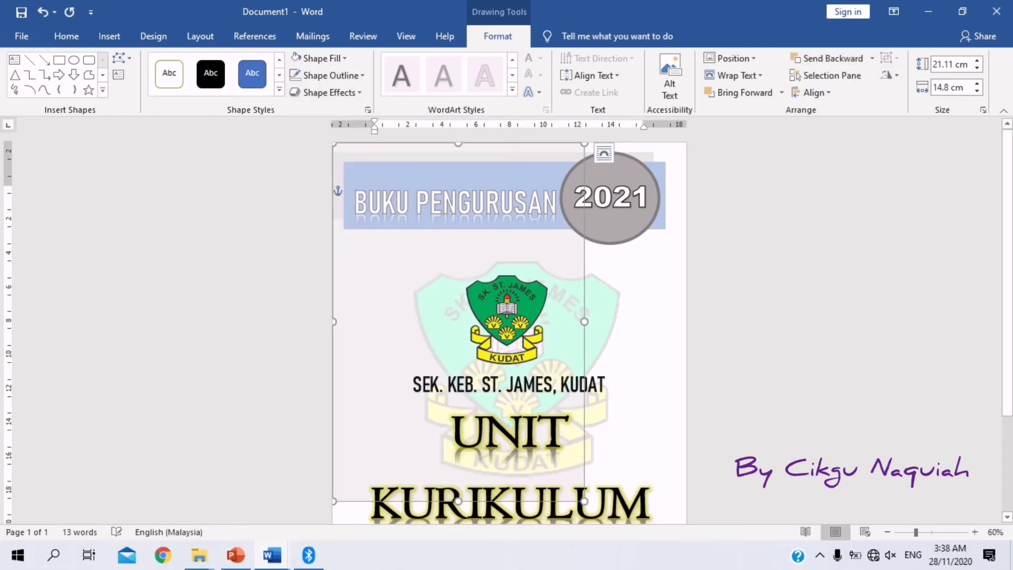
scroll(509, 327, down, 3)
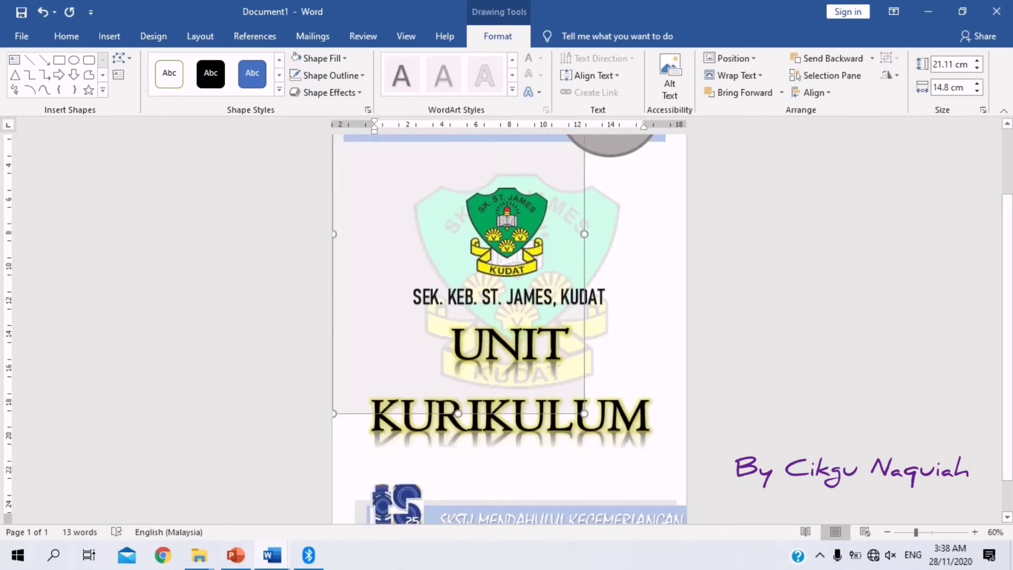
scroll(509, 327, up, 2)
click(375, 144)
scroll(375, 143, up, 1)
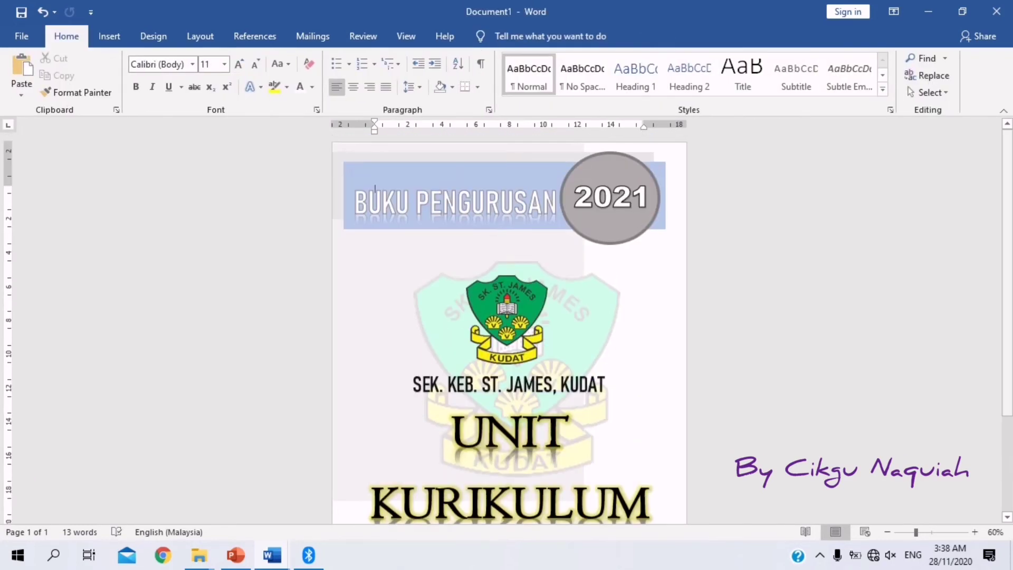
Duplicate the light grey rectangle and fill the copy with a darker grey.
click(375, 189)
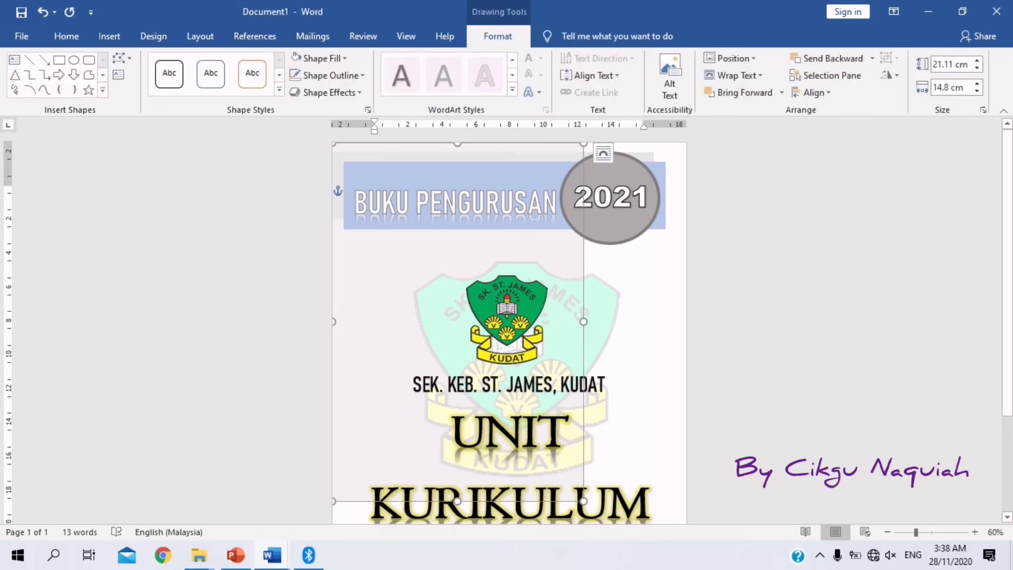
key(ctrl+v)
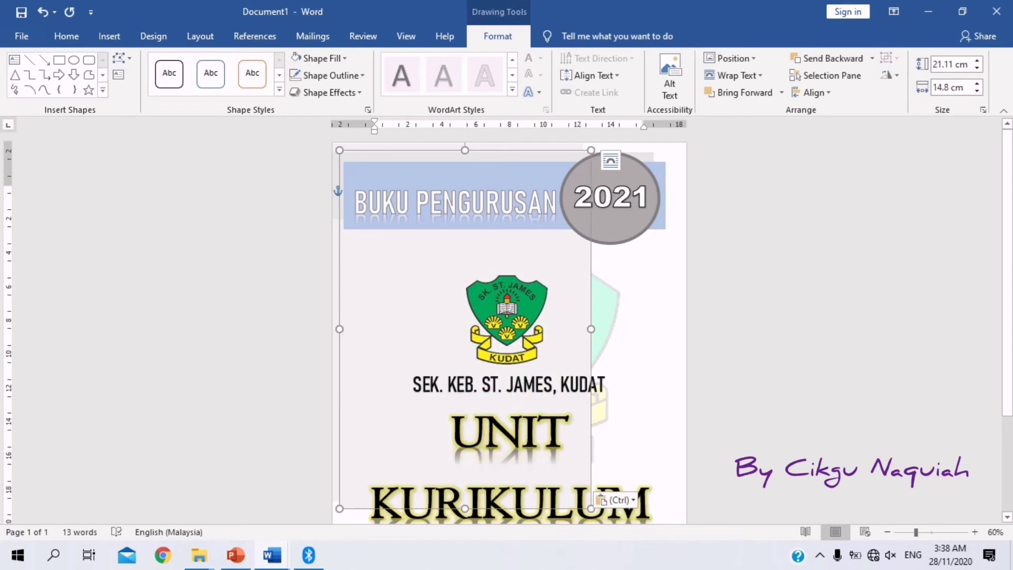
click(319, 58)
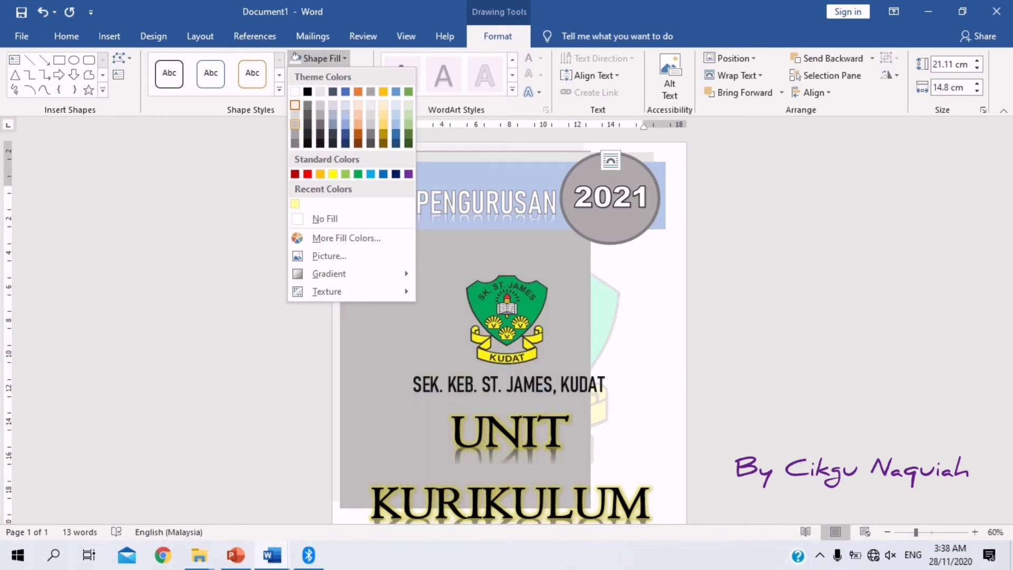
click(295, 124)
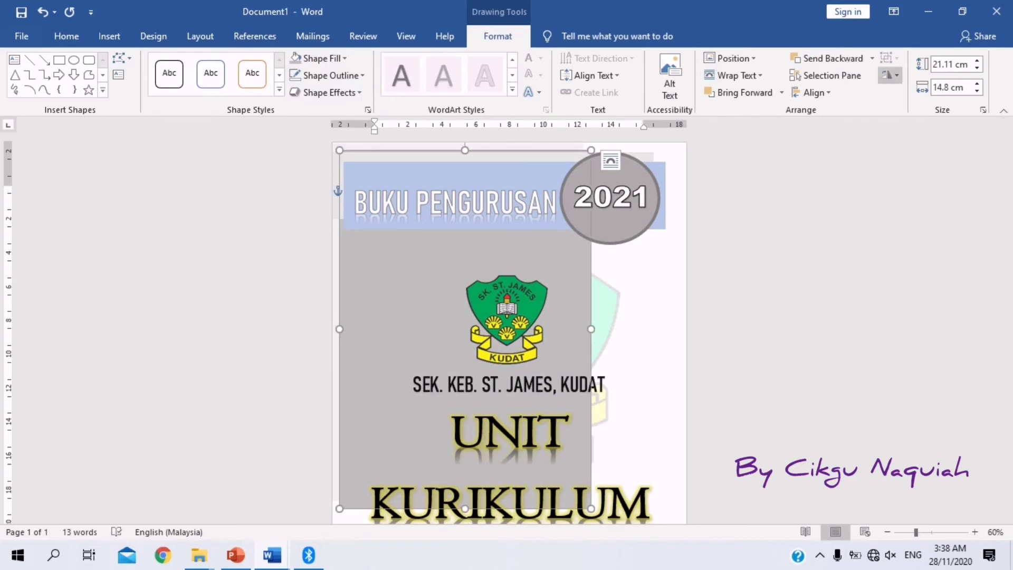
Send the darker grey rectangle to the back and move it to the page's lower-right corner.
click(872, 58)
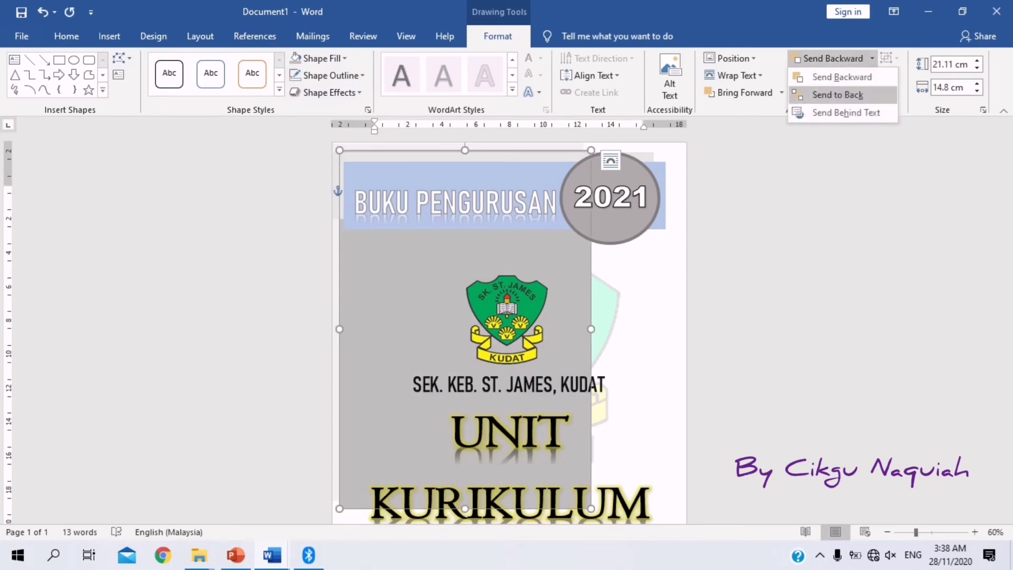
click(838, 95)
drag(588, 253, 655, 383)
scroll(684, 444, down, 3)
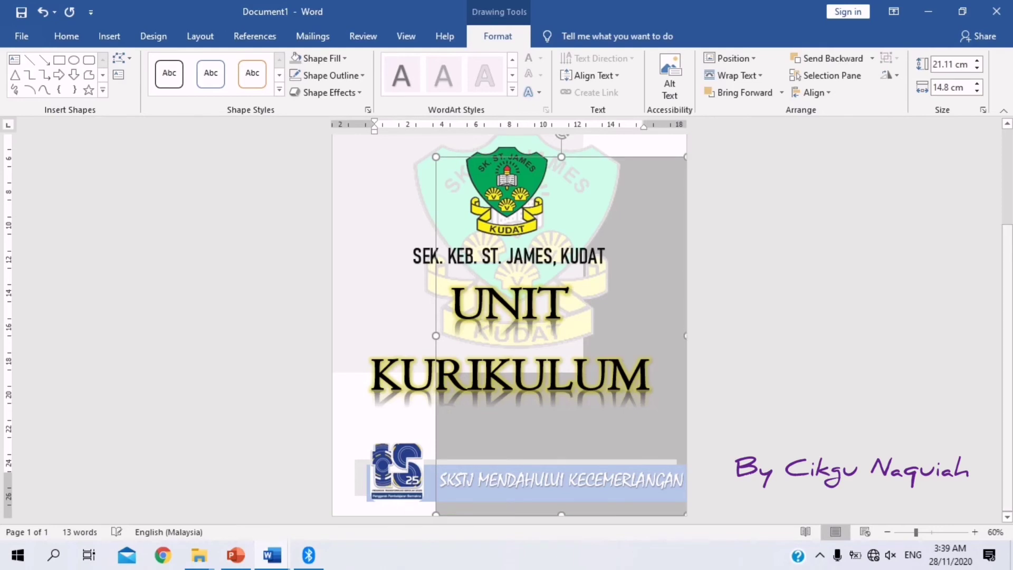
Stretch the darker grey rectangle to the page's top and left edges, about 29.7 cm high, so it covers the whole page.
scroll(509, 327, up, 3)
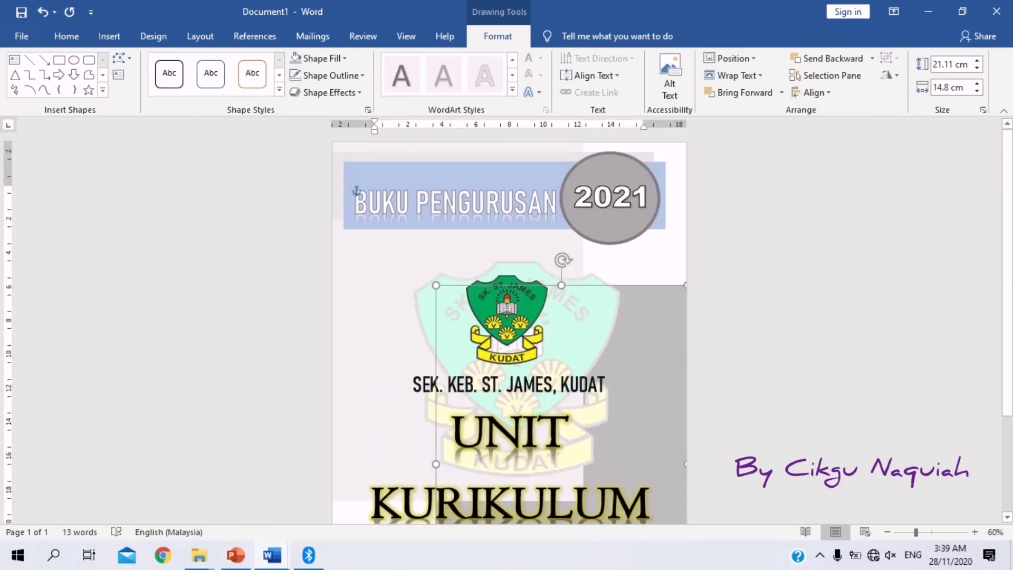
drag(561, 285, 561, 142)
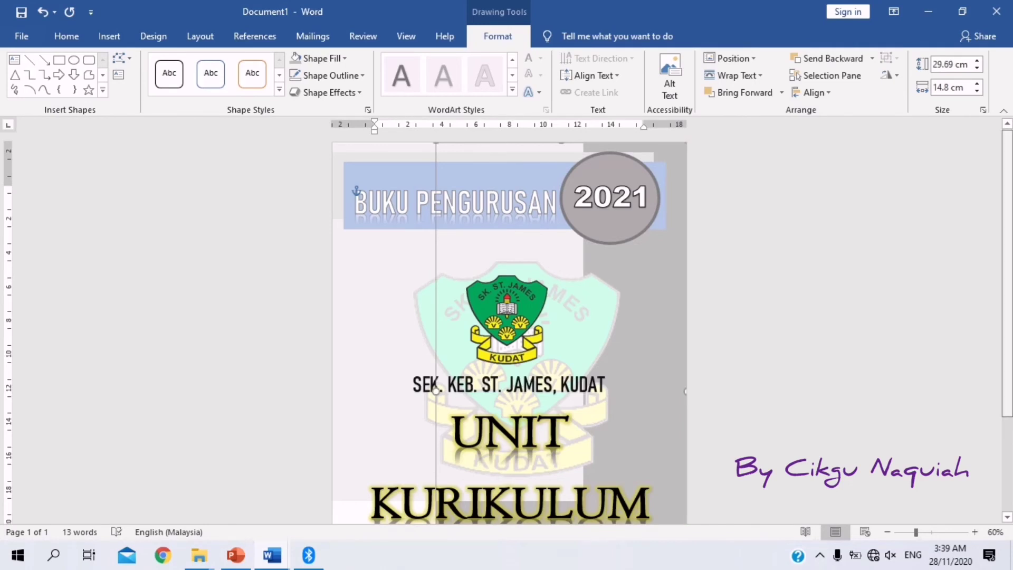
scroll(509, 327, down, 2)
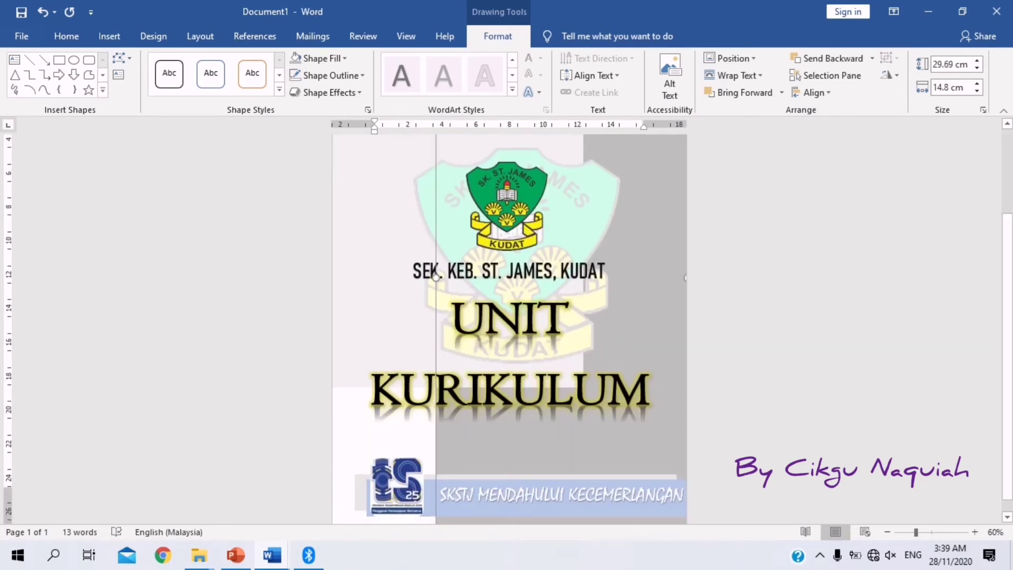
drag(436, 277, 332, 277)
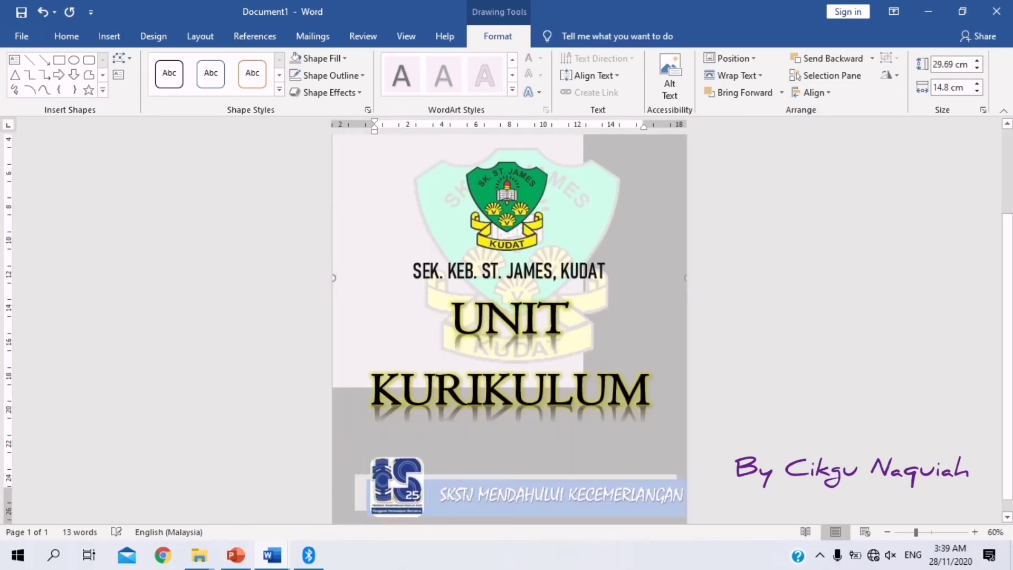
click(295, 281)
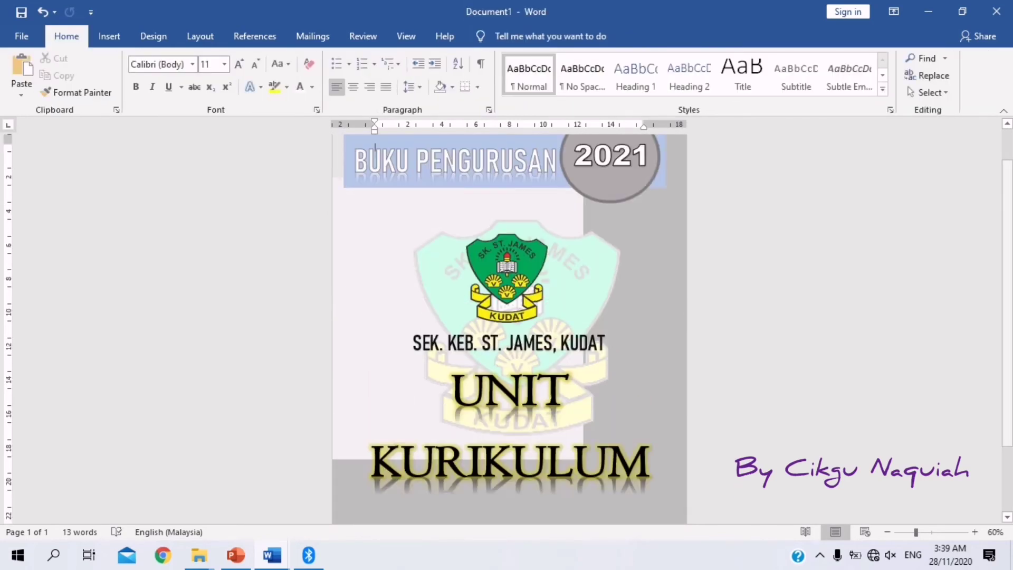
Move the washed-out crest watermark slightly up, close to the header bar.
scroll(510, 327, up, 2)
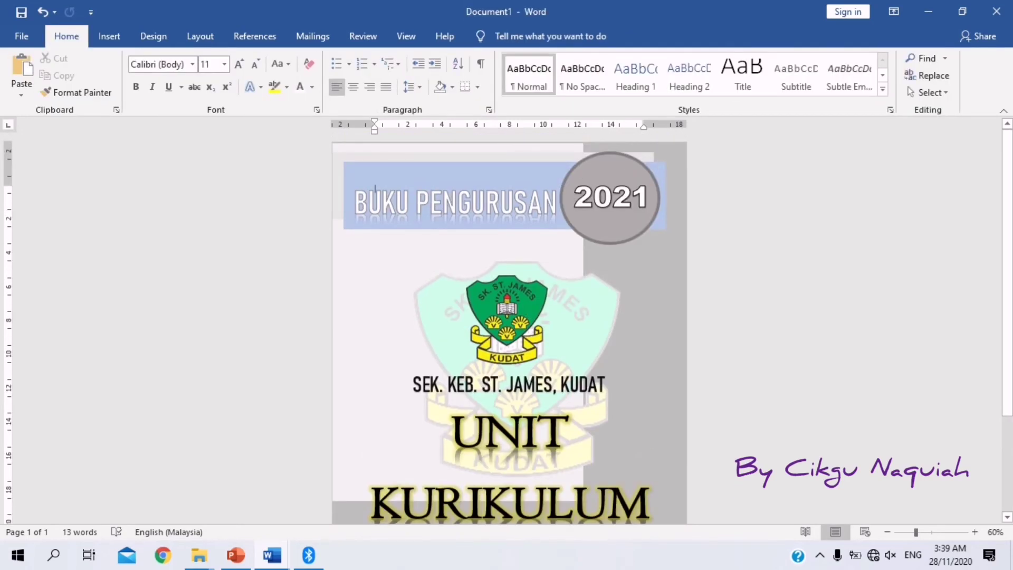
drag(575, 327, 571, 299)
click(375, 189)
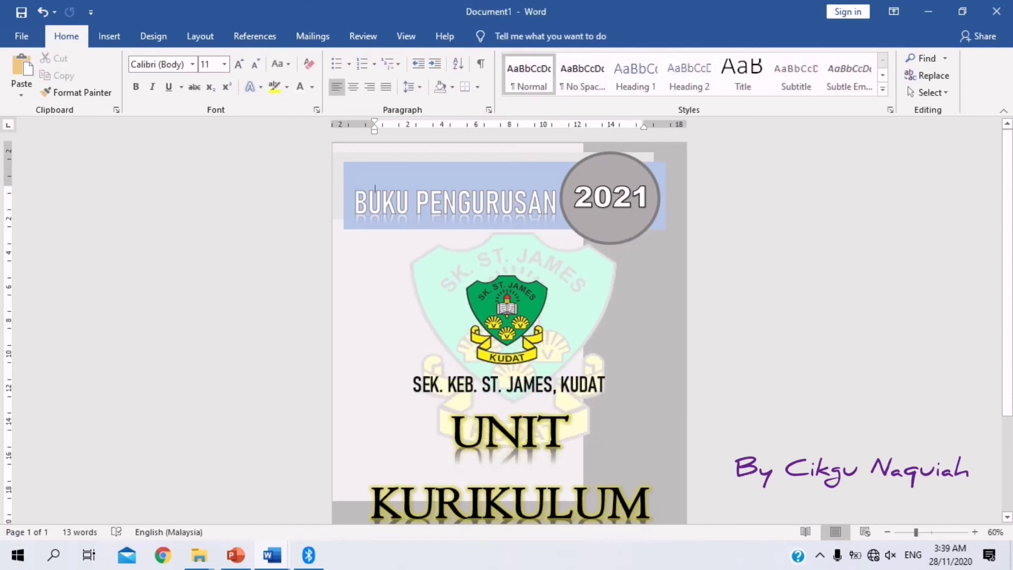
Set the font of the UNIT KURIKULUM title to Tw Cen MT Condensed Extra Bold.
scroll(510, 327, down, 4)
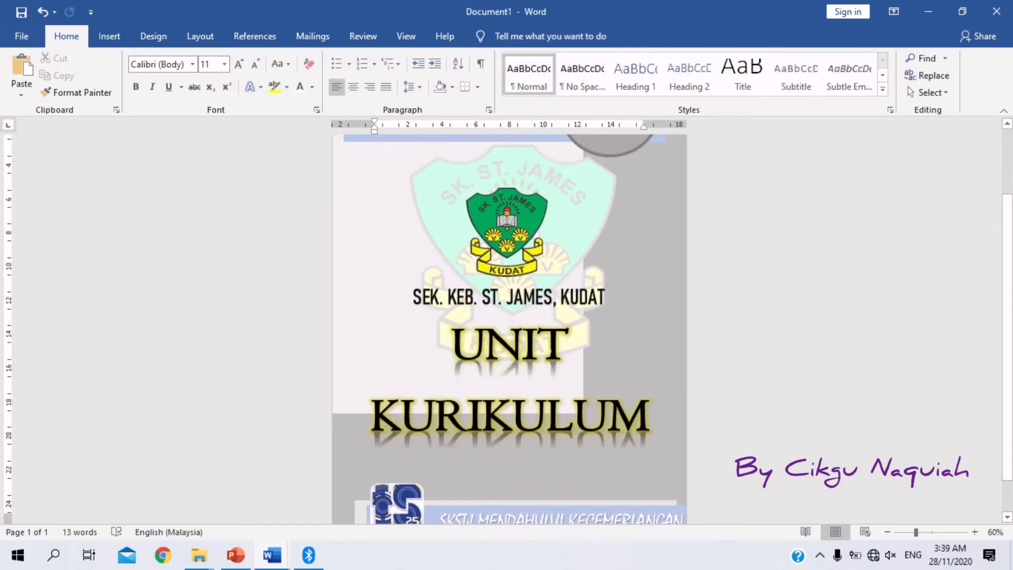
click(579, 346)
key(ctrl+a)
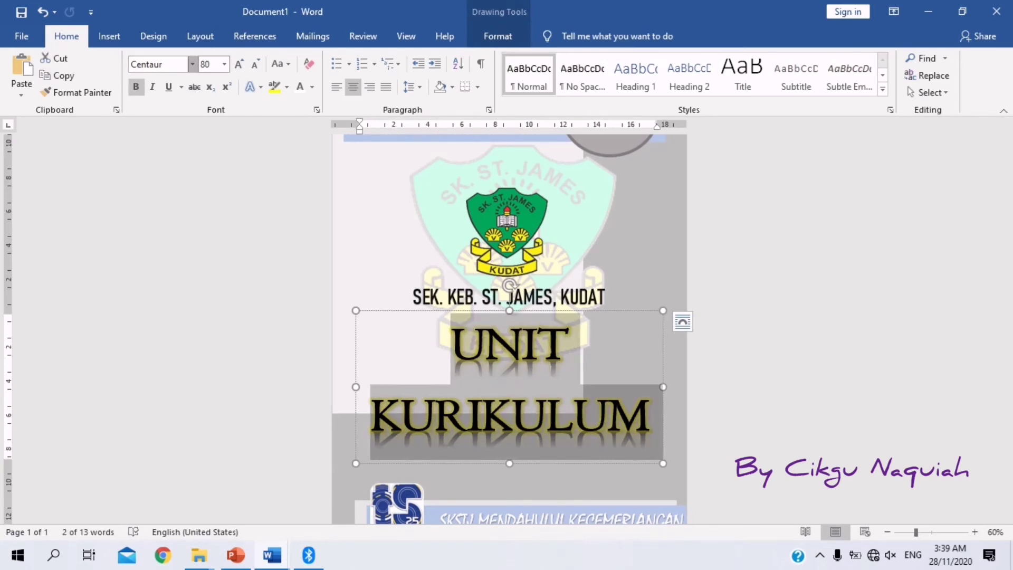
click(192, 63)
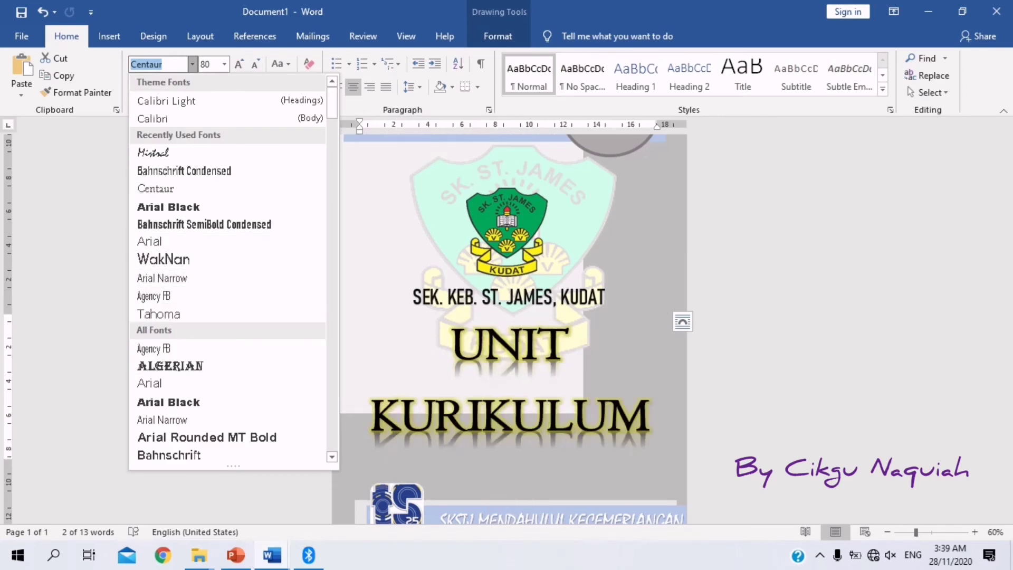
scroll(234, 269, down, 7)
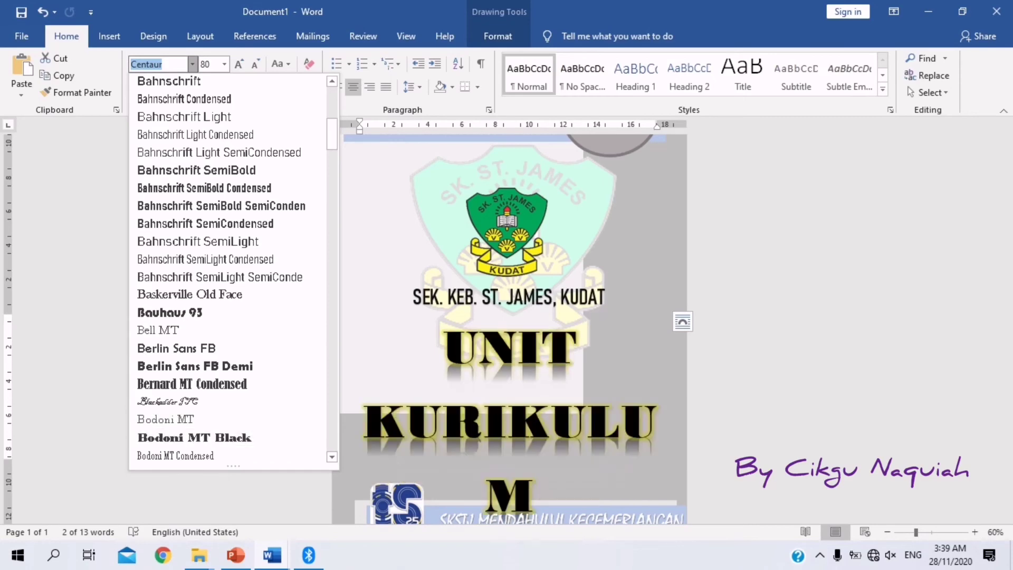
drag(331, 133, 332, 176)
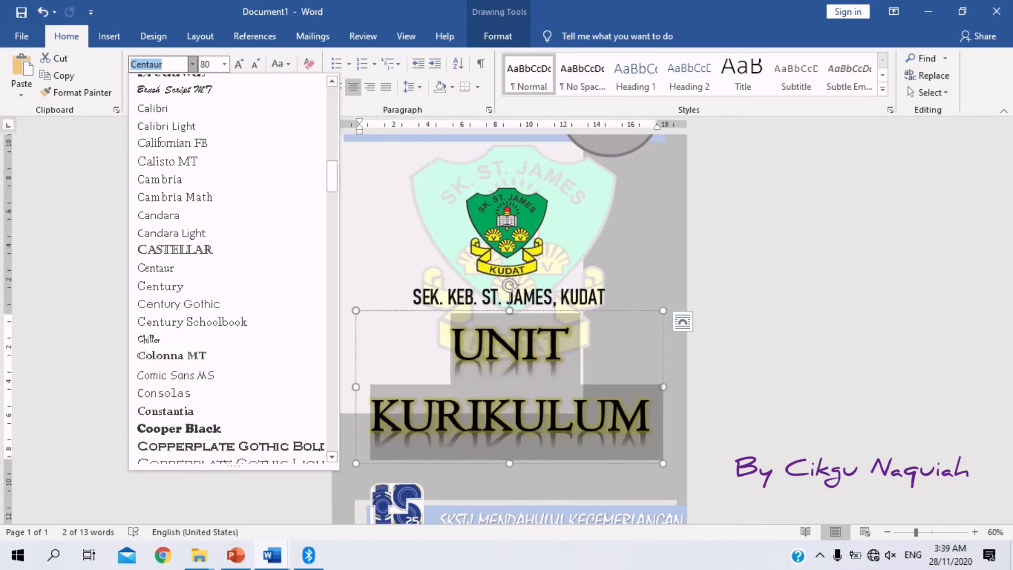
drag(332, 176, 332, 215)
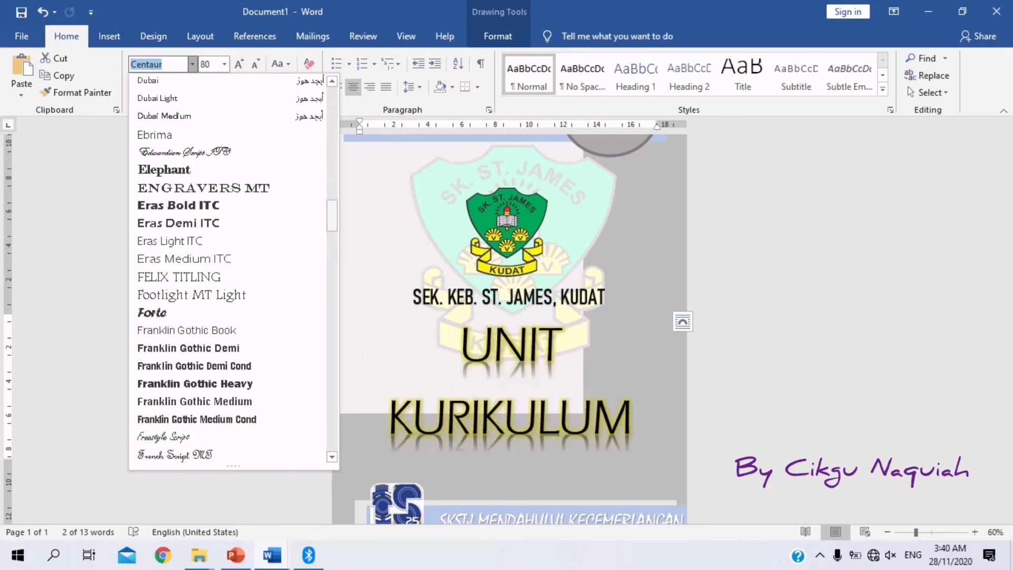
drag(332, 216, 332, 268)
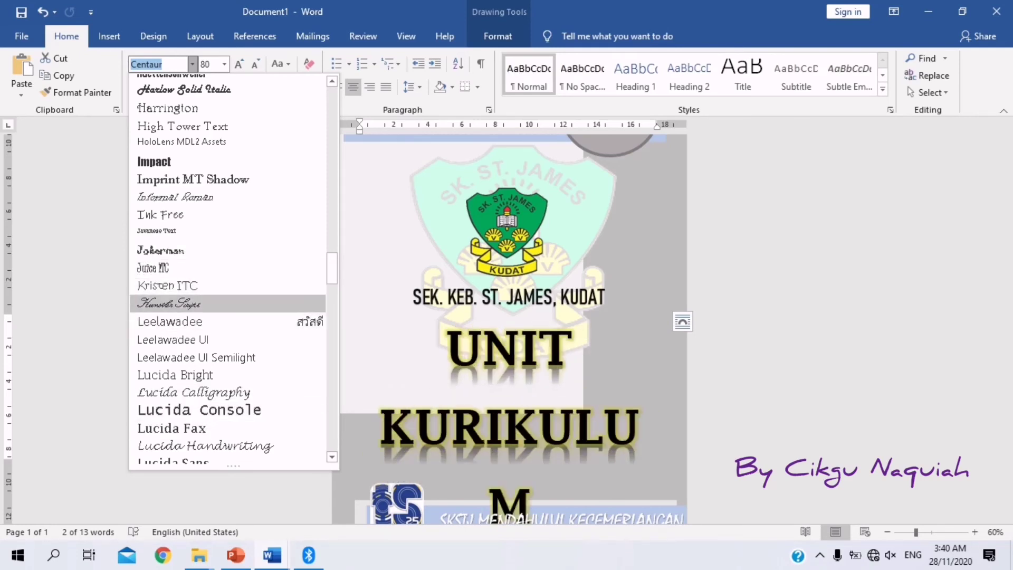
drag(332, 272, 332, 308)
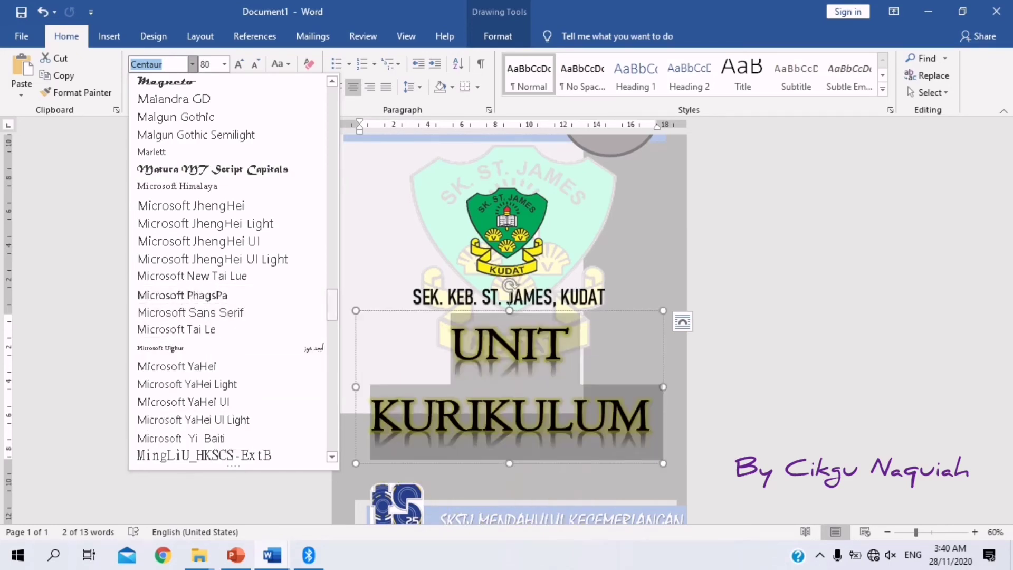
scroll(234, 269, down, 10)
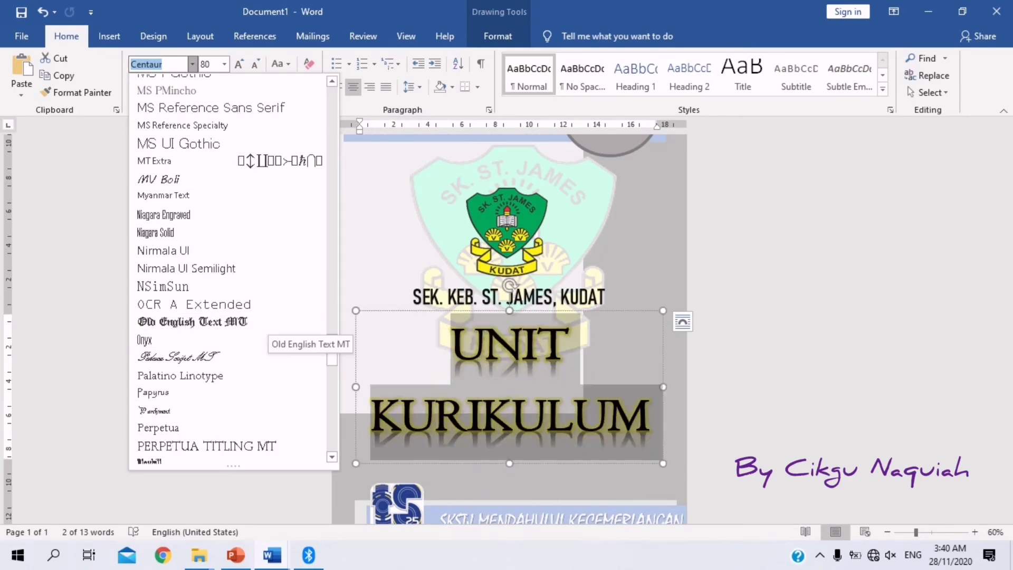
scroll(227, 347, down, 5)
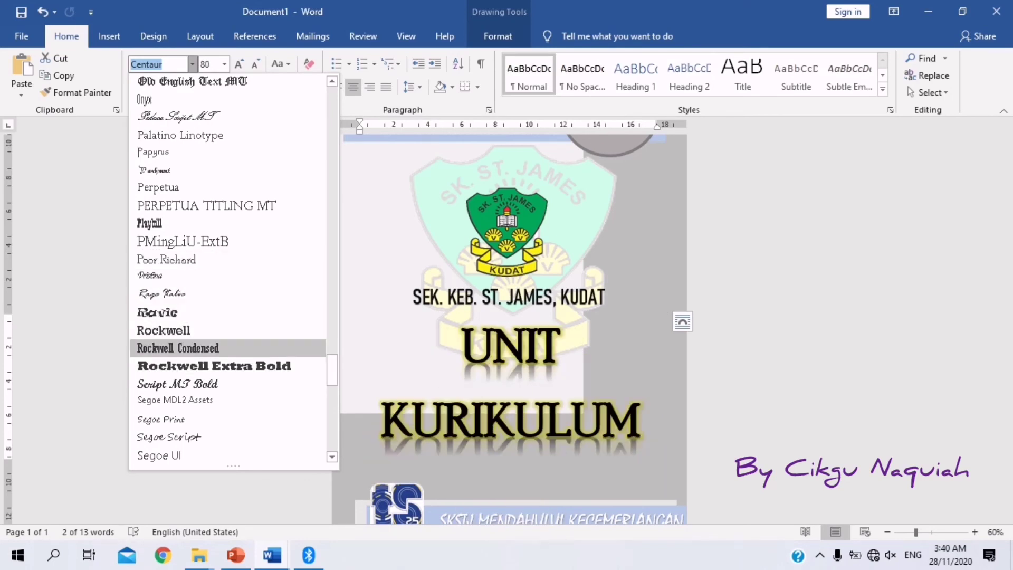
scroll(232, 270, down, 1)
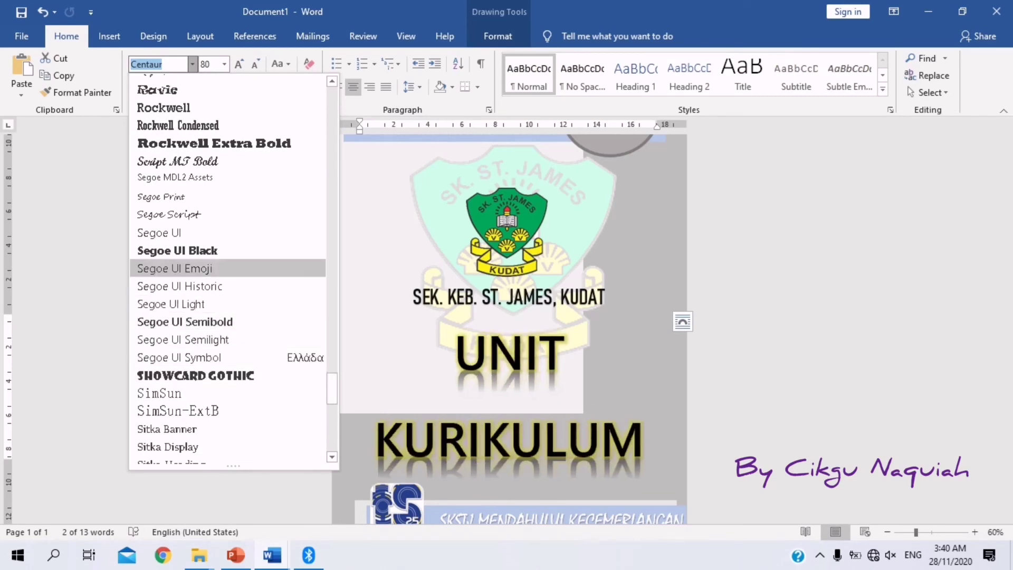
scroll(232, 269, down, 7)
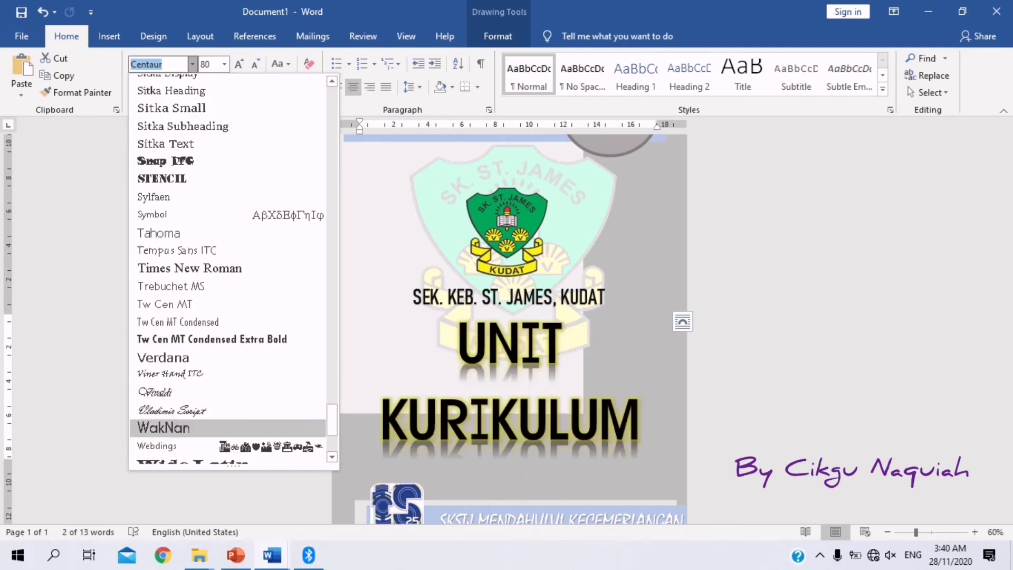
key(Escape)
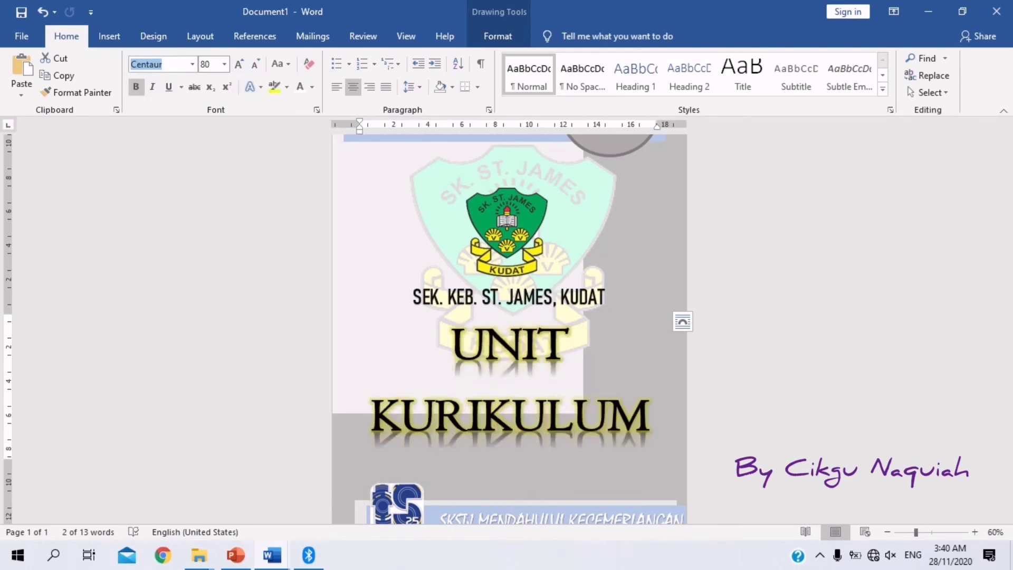
Resize the UNIT KURIKULUM title text to 72 pt so it fits on one line.
click(256, 65)
click(256, 65)
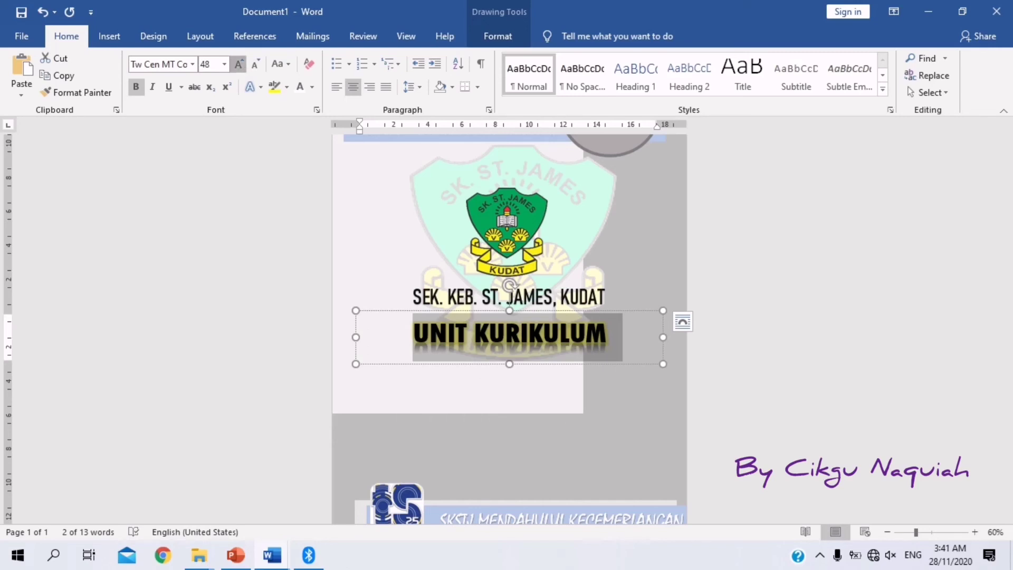
click(238, 64)
click(253, 253)
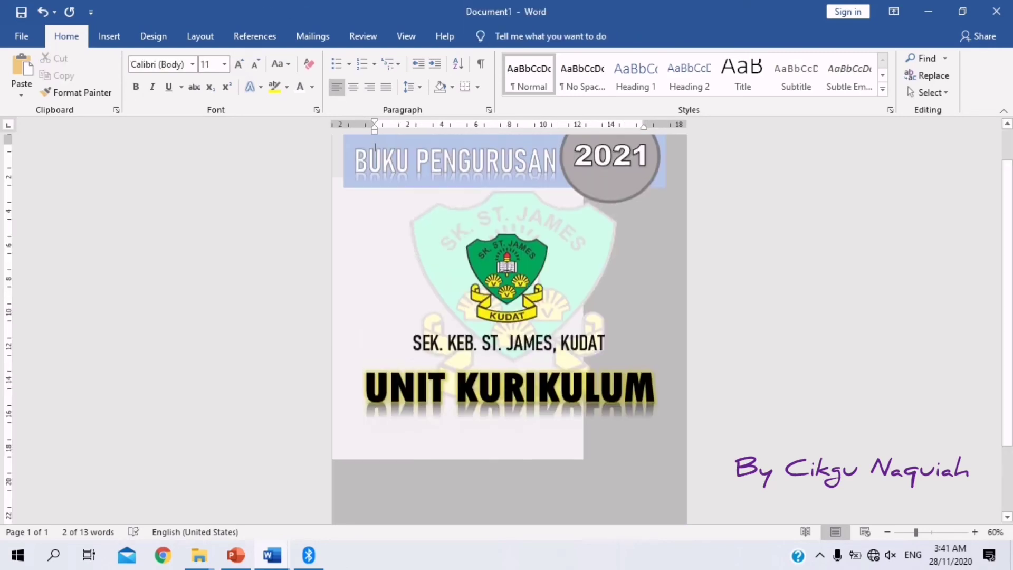
Replace the yellow glow on the UNIT KURIKULUM title with the grey glow variation from the second row.
click(655, 390)
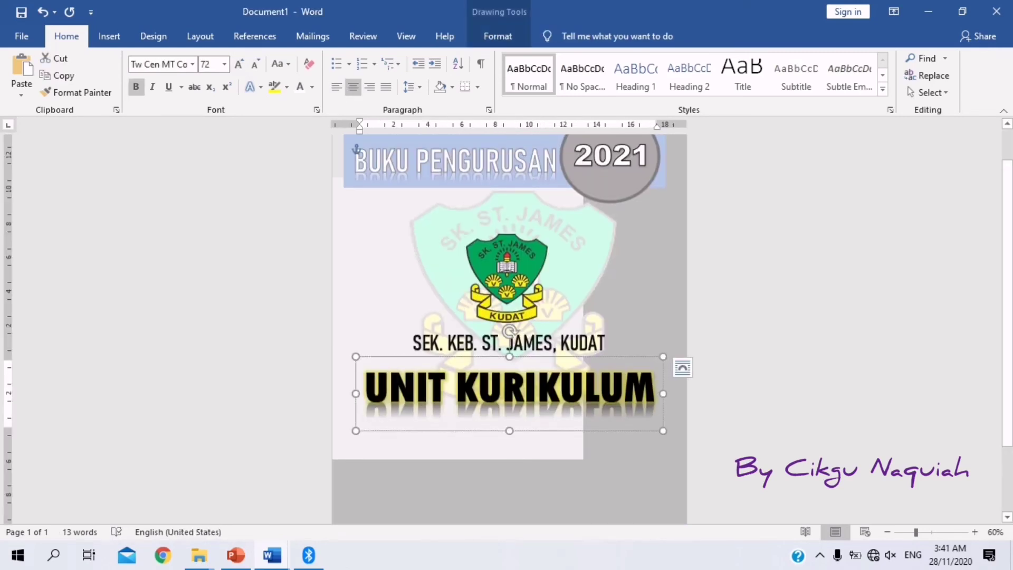
key(Escape)
click(498, 37)
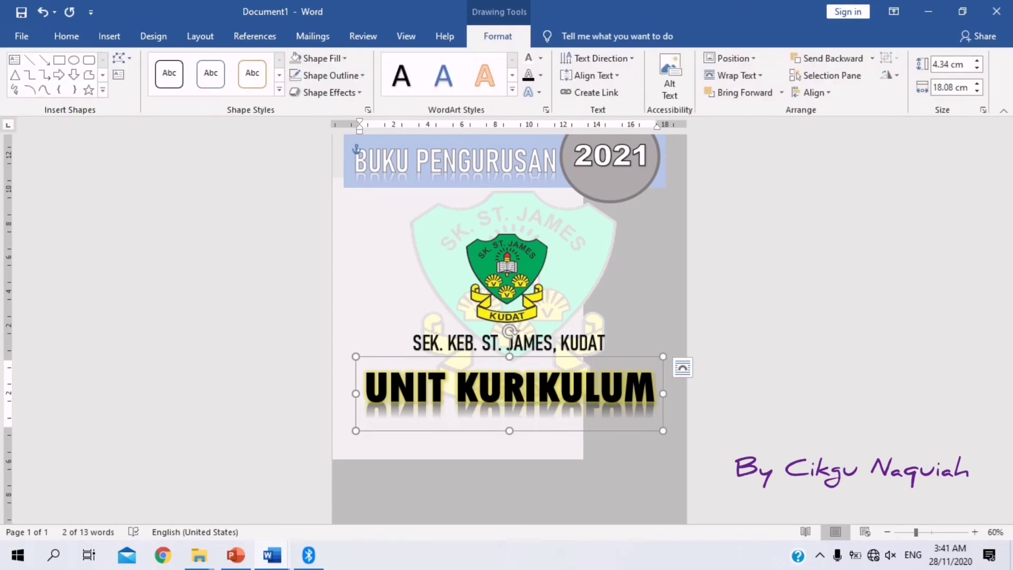
click(532, 93)
mouse_move(566, 186)
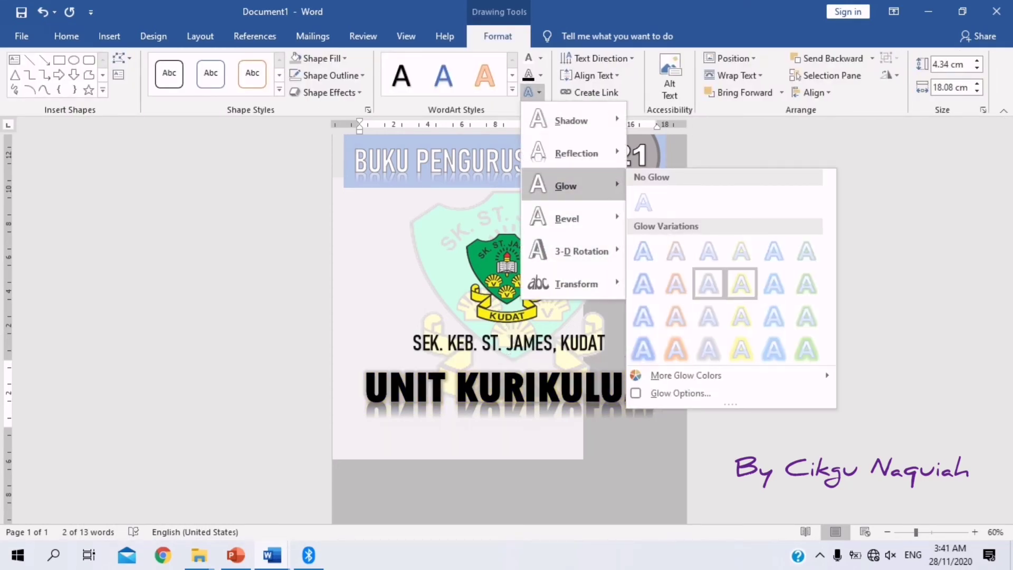
click(709, 284)
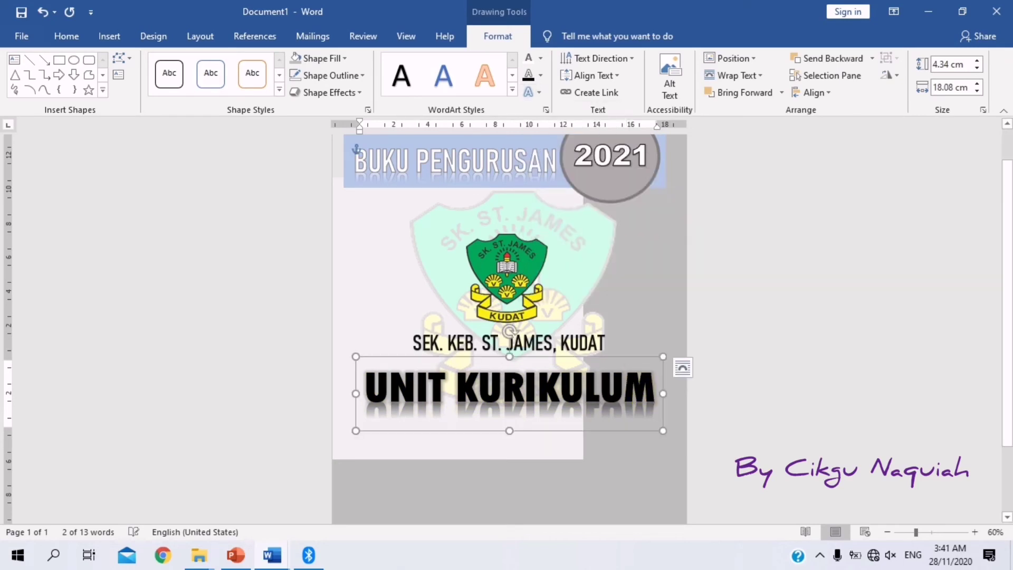
Move the UNIT KURIKULUM title down to just below the crest watermark and give its text a white outline.
drag(591, 357, 604, 398)
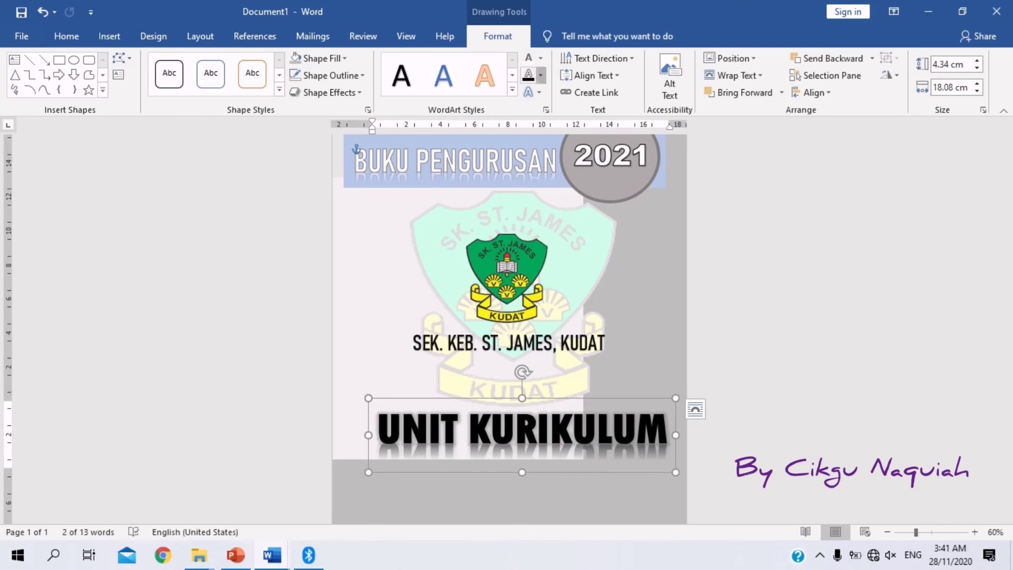
click(541, 75)
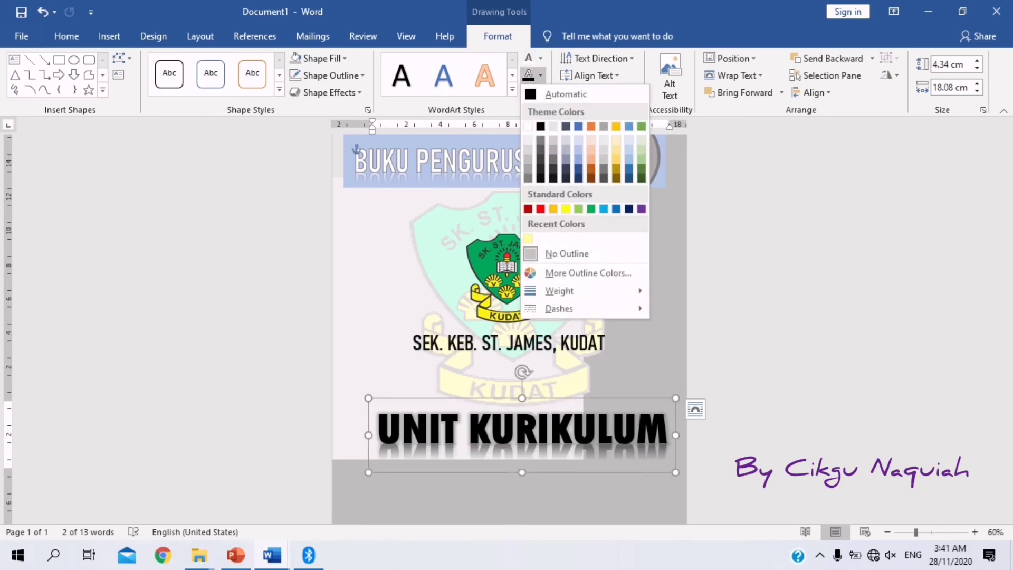
click(528, 127)
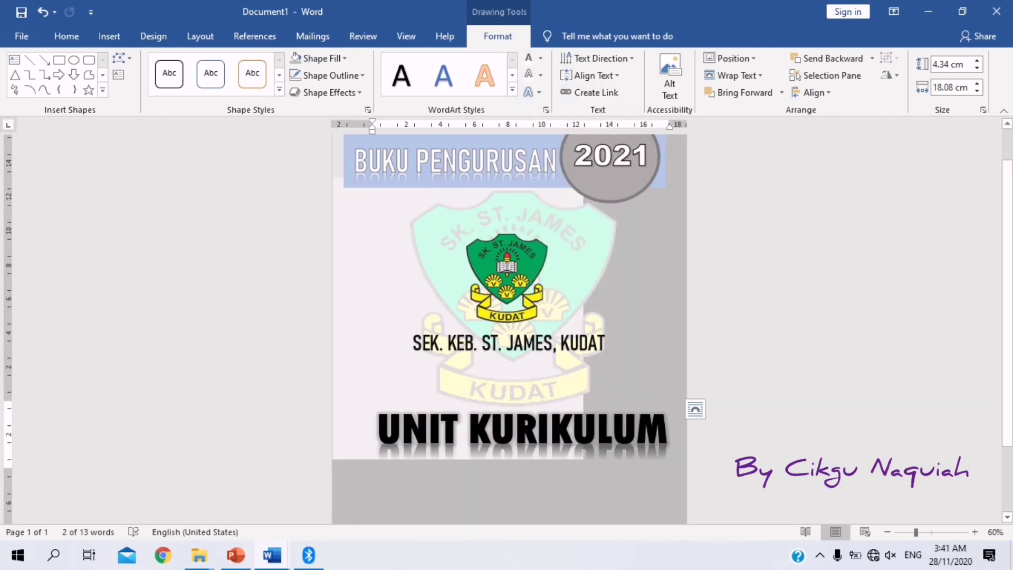
Move the UNIT KURIKULUM title slightly lower and shift the washed-out crest watermark down behind it and the school name.
scroll(509, 327, down, 3)
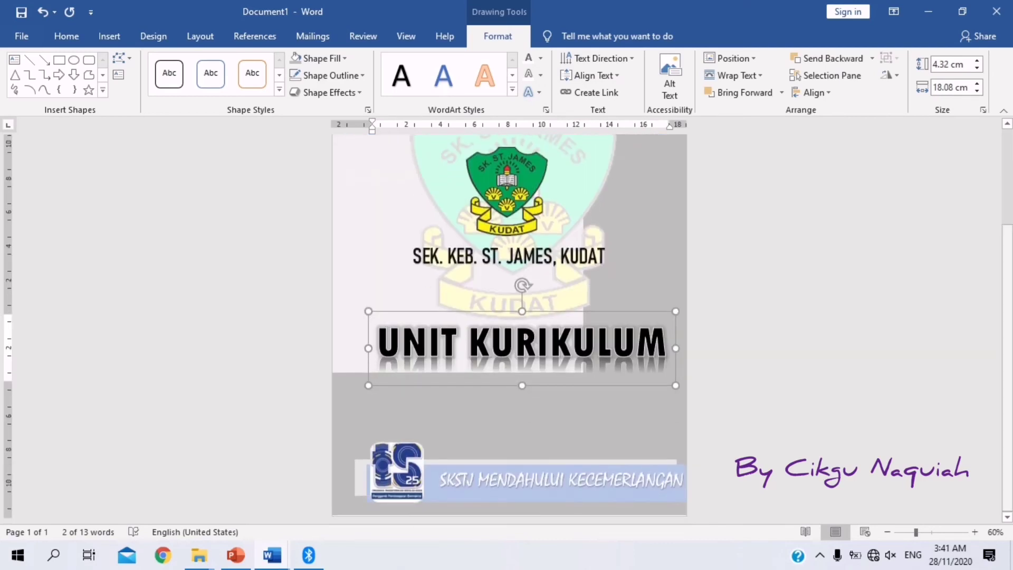
drag(454, 311, 452, 339)
drag(490, 292, 499, 377)
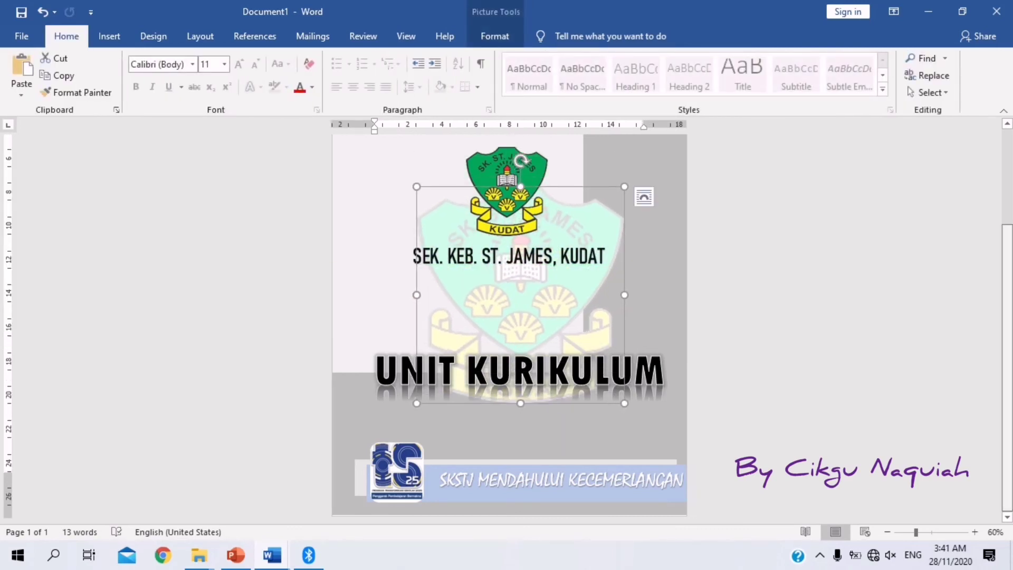